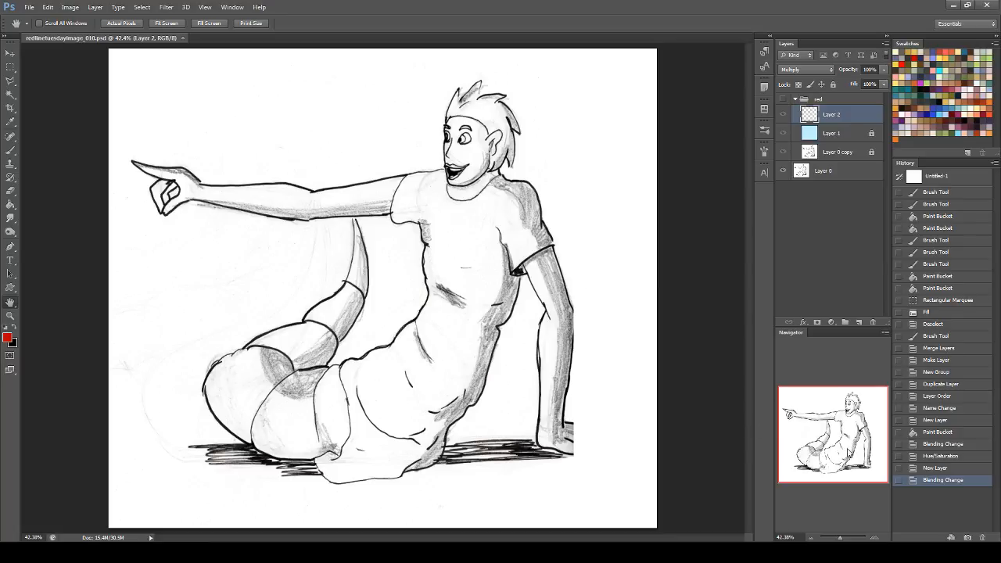
- Show the red layer group and brush a straight horizontal red guideline along the outstretched arm to the neck
left_click(10, 149)
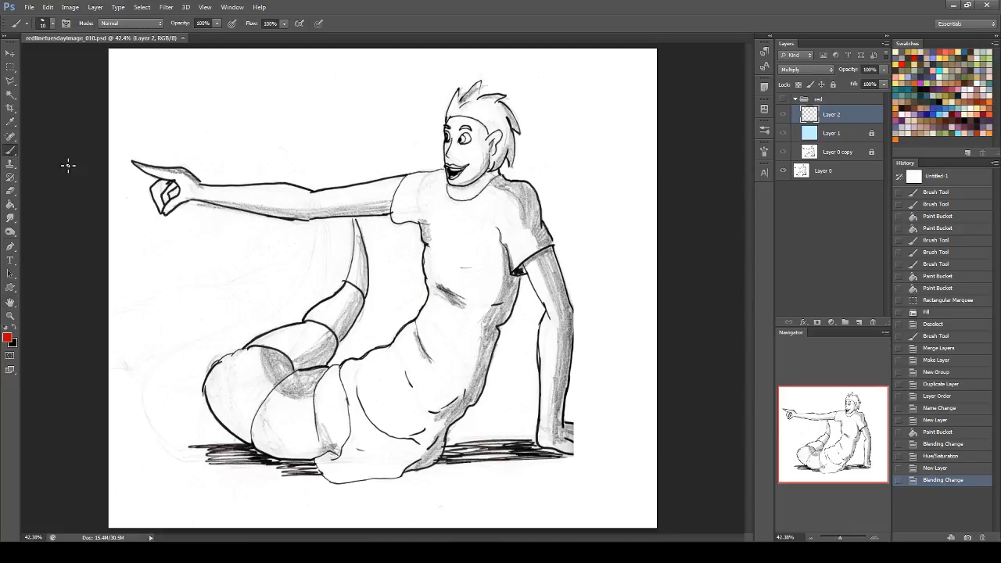
left_click(788, 537)
left_click(782, 98)
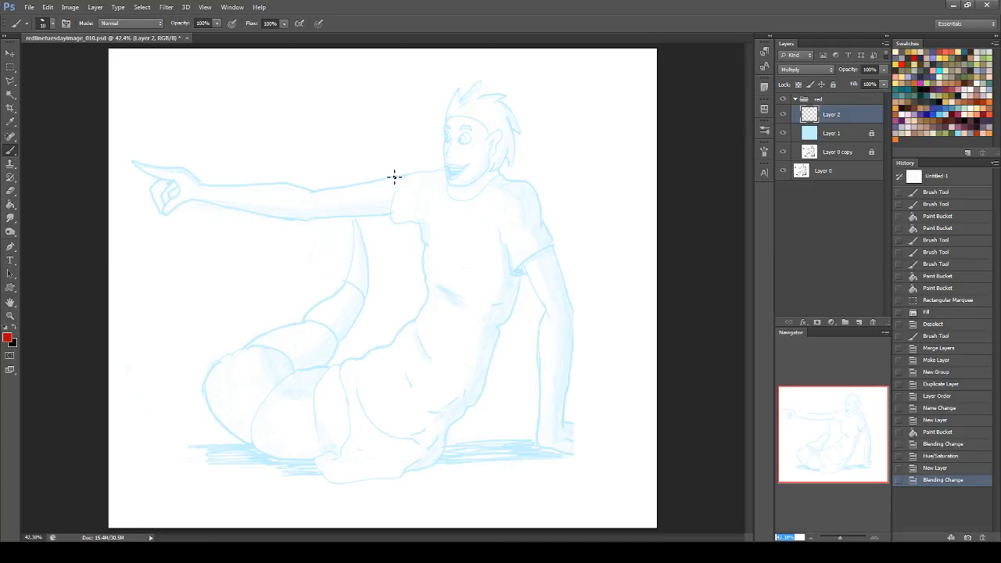
mouse_move(182, 189)
left_mouse_down()
mouse_move(380, 201)
mouse_move(483, 178)
left_mouse_up()
- Draw a slanted shoulder guideline from the end of the outstretched arm across to the far shoulder
left_click_drag(410, 180, 528, 202)
key("ctrl+z")
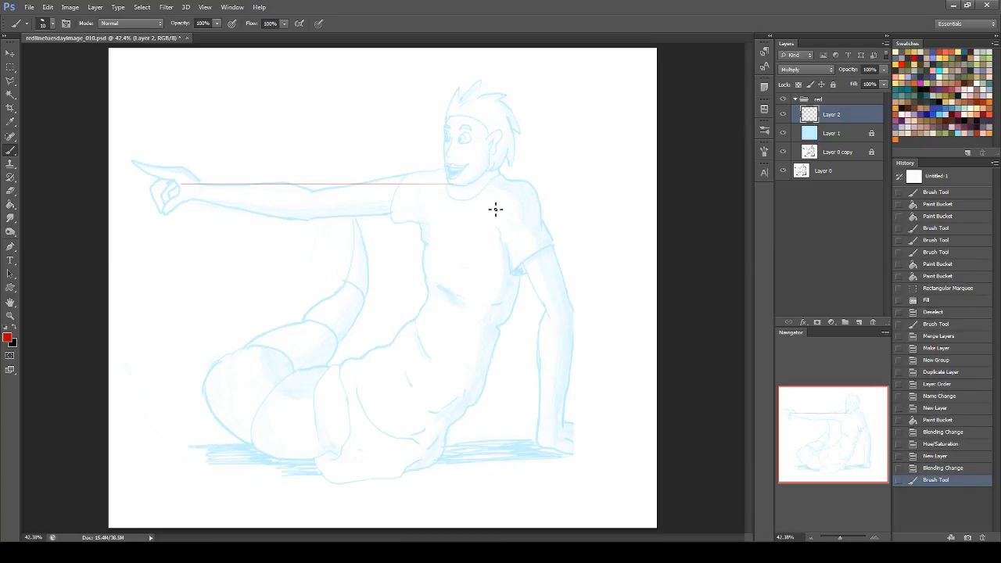
left_click_drag(405, 183, 531, 224)
key("ctrl+z")
left_click_drag(423, 180, 553, 223)
left_click_drag(471, 201, 540, 218)
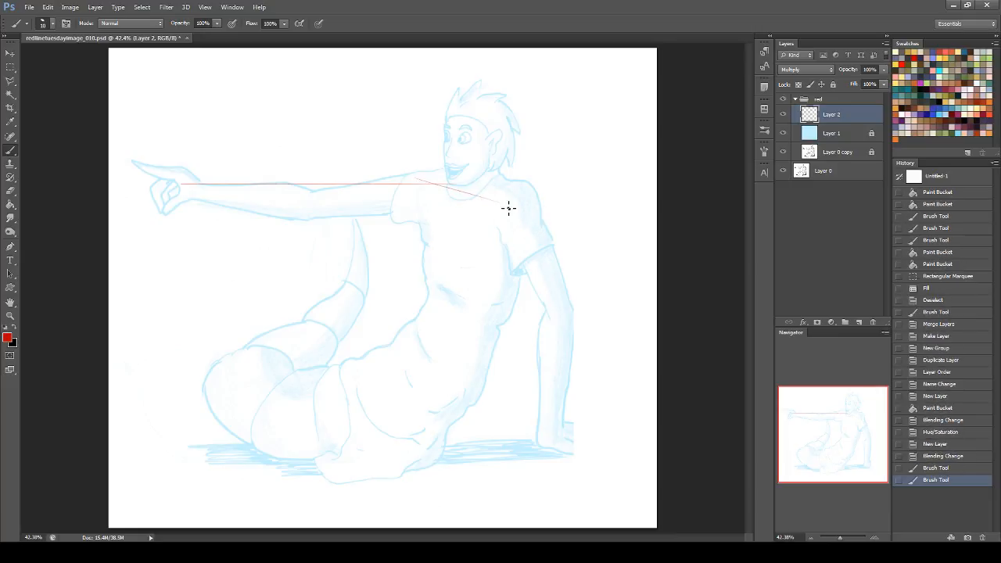
key("ctrl+z")
- Draw a vertical guideline from the far shoulder to the ground and a horizontal ground line beneath the figure
mouse_move(509, 205)
left_mouse_down()
mouse_move(538, 213)
mouse_move(512, 440)
mouse_move(457, 442)
left_mouse_up()
left_click_drag(279, 470, 569, 466)
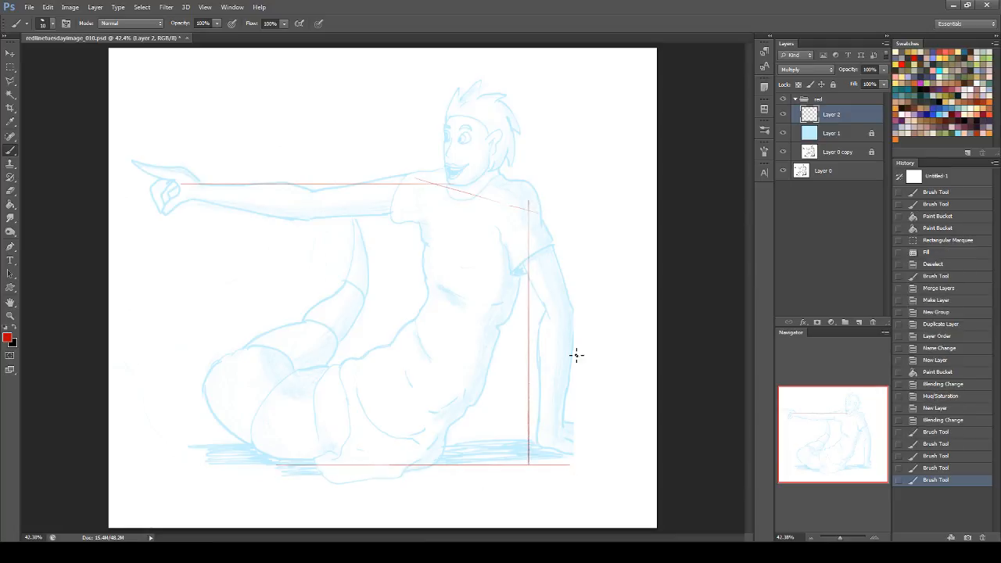
- Sketch slanted strokes placing the supporting hand at the foot of the vertical guideline and save the file
left_click_drag(529, 438, 578, 459)
left_click(783, 99)
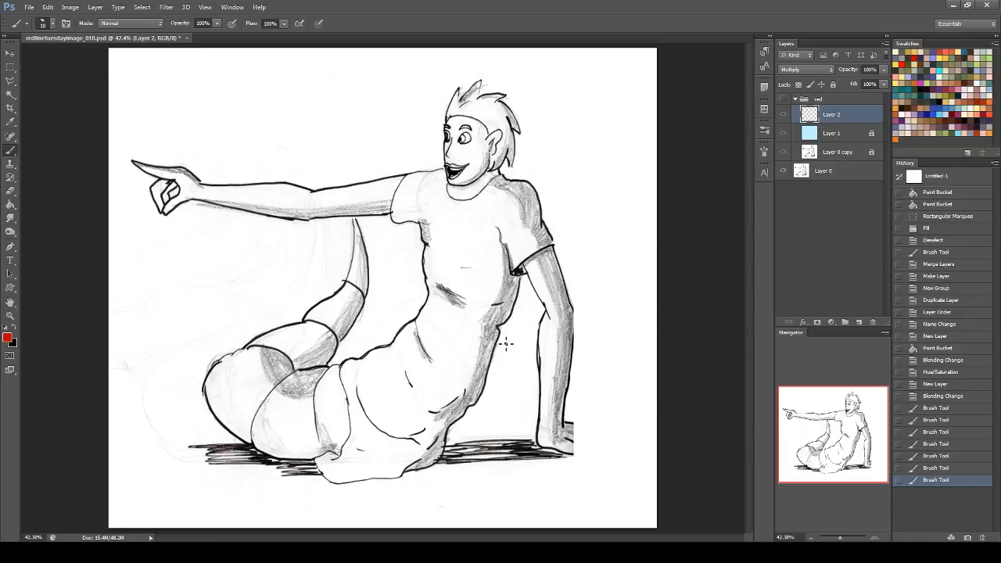
left_click(790, 114)
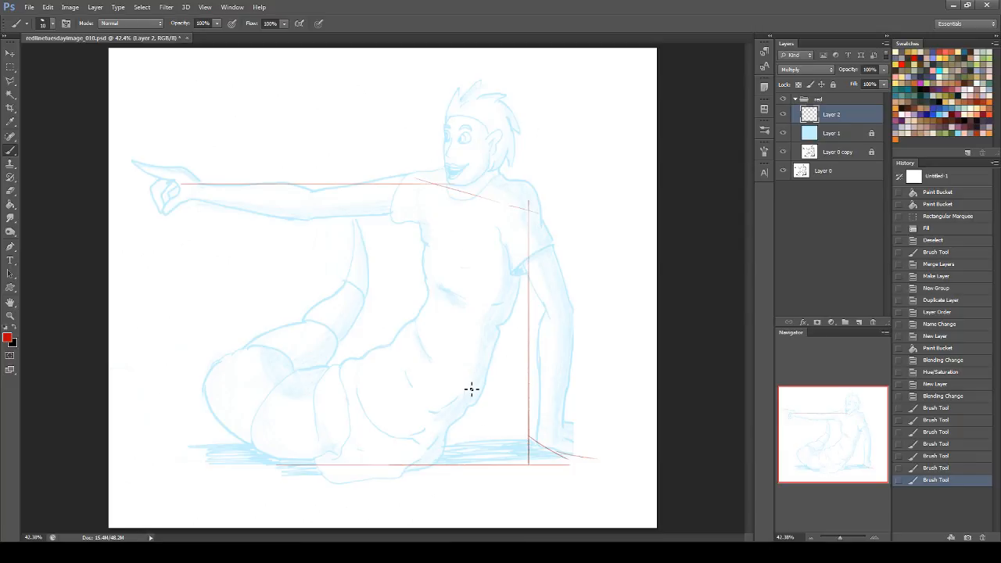
mouse_move(543, 438)
left_mouse_down()
mouse_move(578, 454)
mouse_move(581, 467)
mouse_move(560, 468)
mouse_move(597, 465)
left_mouse_up()
key("ctrl+s")
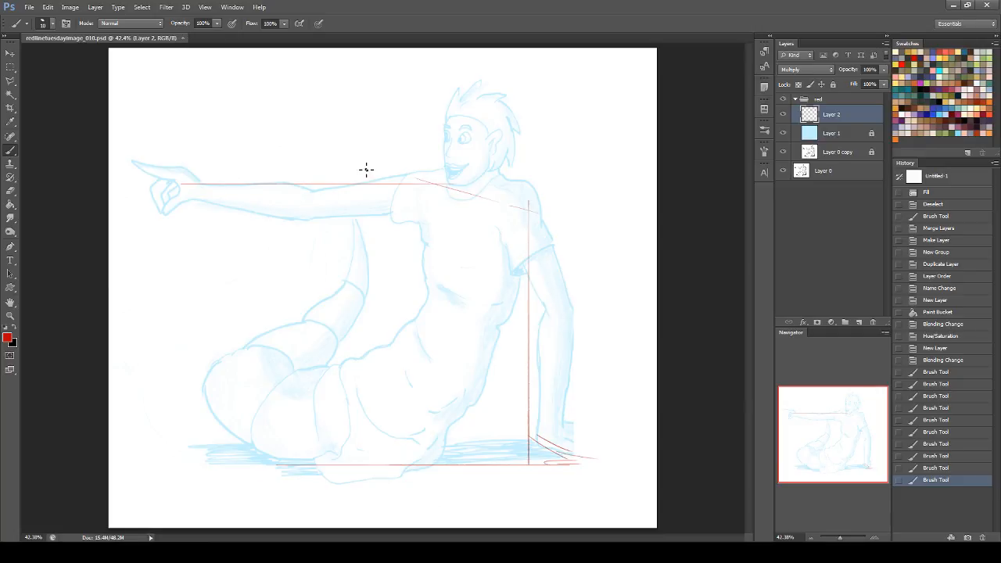
mouse_move(239, 196)
left_mouse_down()
mouse_move(271, 208)
mouse_move(449, 205)
left_mouse_up()
key("ctrl+z")
left_click_drag(203, 194, 454, 201)
key("ctrl+z")
mouse_move(205, 187)
left_mouse_down()
mouse_move(249, 205)
mouse_move(420, 190)
left_mouse_up()
key("ctrl+z")
mouse_move(221, 193)
left_mouse_down()
mouse_move(464, 190)
mouse_move(279, 211)
mouse_move(158, 183)
left_mouse_up()
key("ctrl+z")
key("ctrl+z")
left_click_drag(557, 304, 543, 302)
key("ctrl+z")
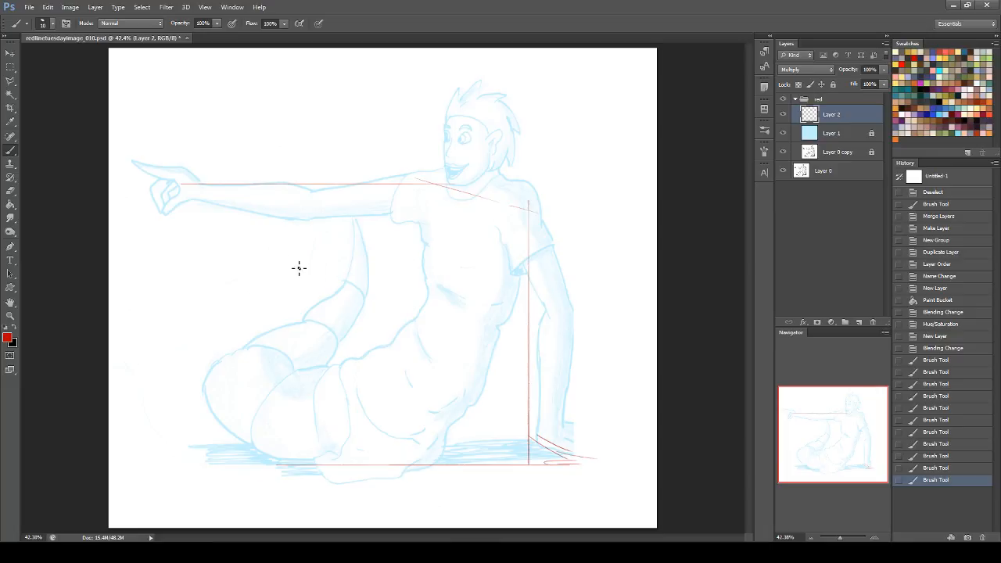
left_click_drag(245, 247, 294, 248)
key("ctrl+z")
- Sketch the chest construction with a centre line, ribcage sides, rib arch and collarbone lines
mouse_move(418, 186)
left_mouse_down()
mouse_move(431, 304)
mouse_move(424, 291)
mouse_move(444, 270)
mouse_move(514, 322)
mouse_move(503, 323)
mouse_move(539, 252)
mouse_move(505, 324)
left_mouse_up()
key("ctrl+z")
left_click_drag(460, 192, 444, 272)
key("ctrl+z")
mouse_move(451, 192)
left_mouse_down()
mouse_move(443, 298)
mouse_move(427, 290)
mouse_move(482, 296)
mouse_move(499, 317)
left_mouse_up()
left_click_drag(427, 185, 460, 205)
left_click_drag(464, 202, 523, 203)
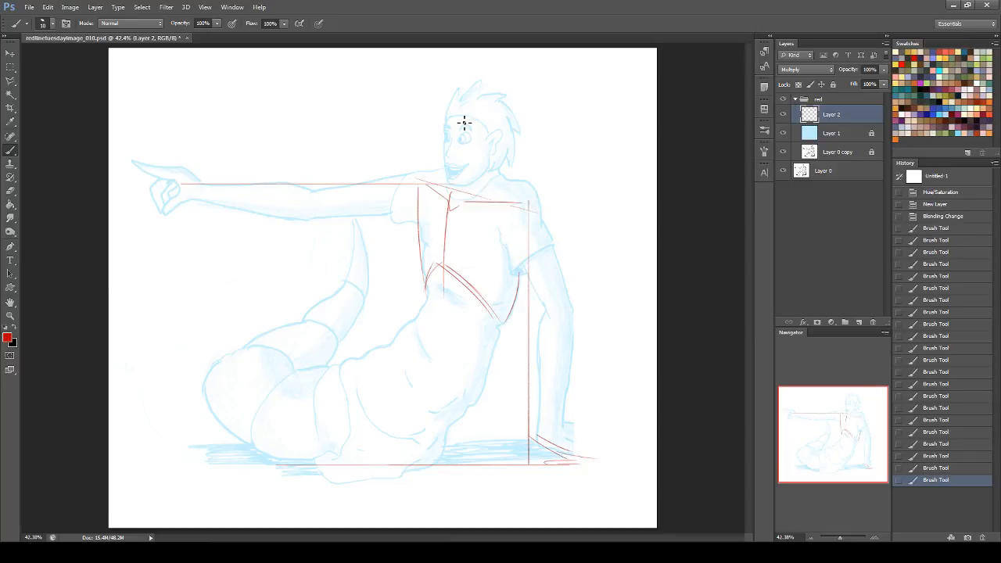
- Compare the redline with the original drawing and close the ribcage with a curve along its underside
left_click(783, 98)
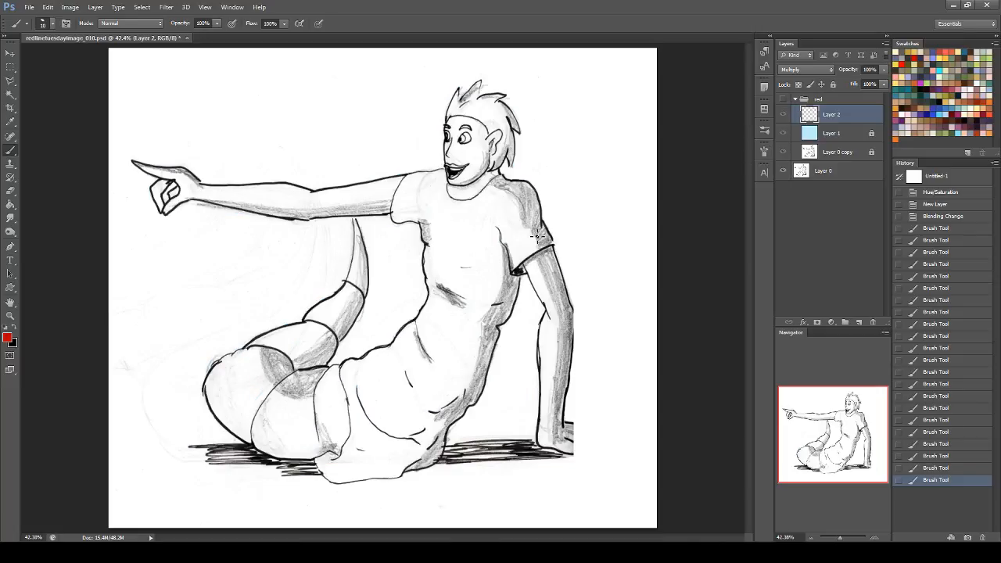
left_click(783, 98)
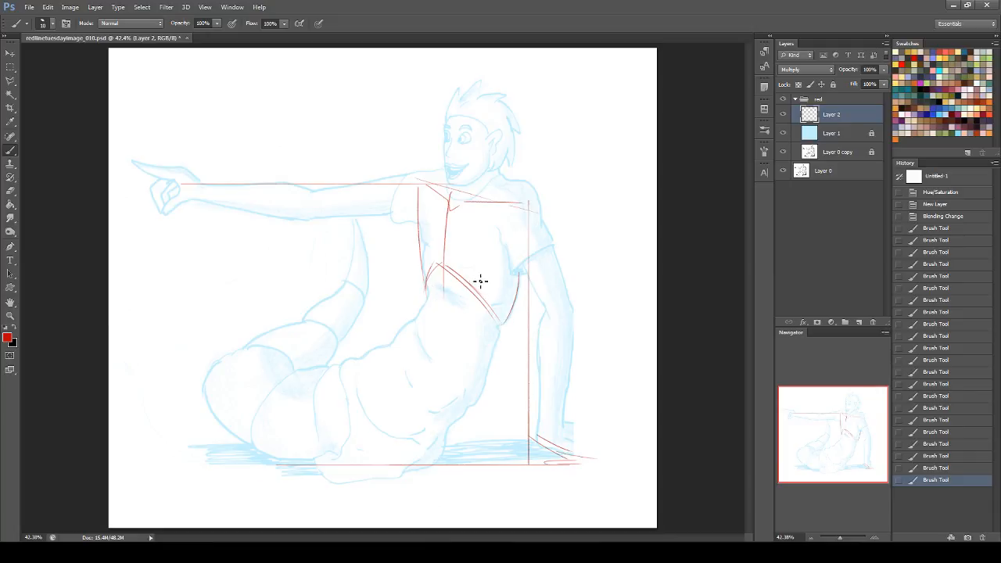
mouse_move(430, 298)
left_mouse_down()
mouse_move(460, 294)
mouse_move(476, 328)
mouse_move(506, 325)
left_mouse_up()
key("ctrl+z")
mouse_move(428, 295)
left_mouse_down()
mouse_move(486, 330)
mouse_move(516, 321)
left_mouse_up()
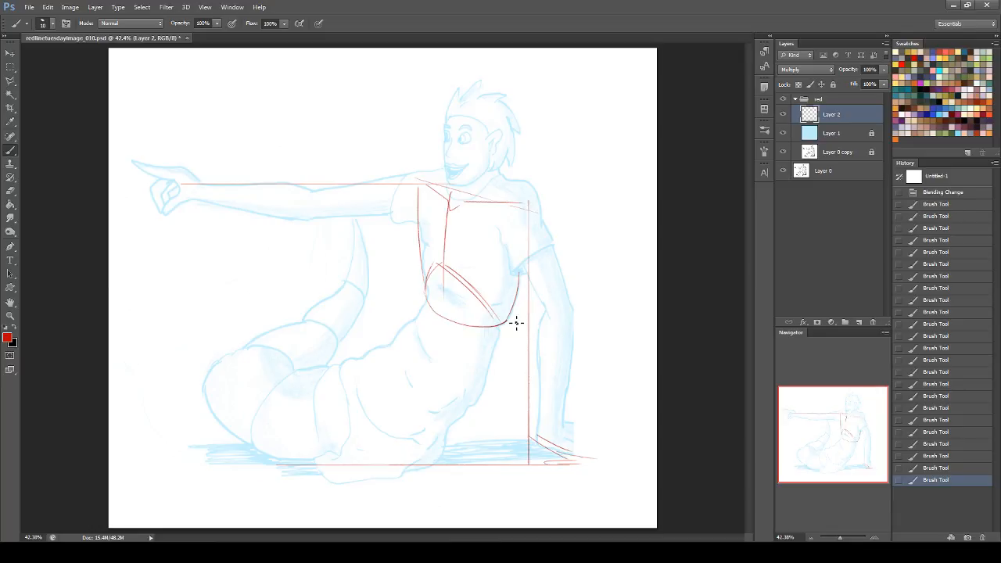
- Outline the abdomen from the ribcage down to a curved hip line and erase the stray stroke at its lower corner
left_click_drag(404, 343, 397, 354)
key("ctrl+z")
mouse_move(426, 292)
left_mouse_down()
mouse_move(451, 403)
mouse_move(486, 399)
left_mouse_up()
key("ctrl+z")
mouse_move(400, 338)
left_mouse_down()
mouse_move(445, 397)
mouse_move(506, 386)
mouse_move(483, 396)
left_mouse_up()
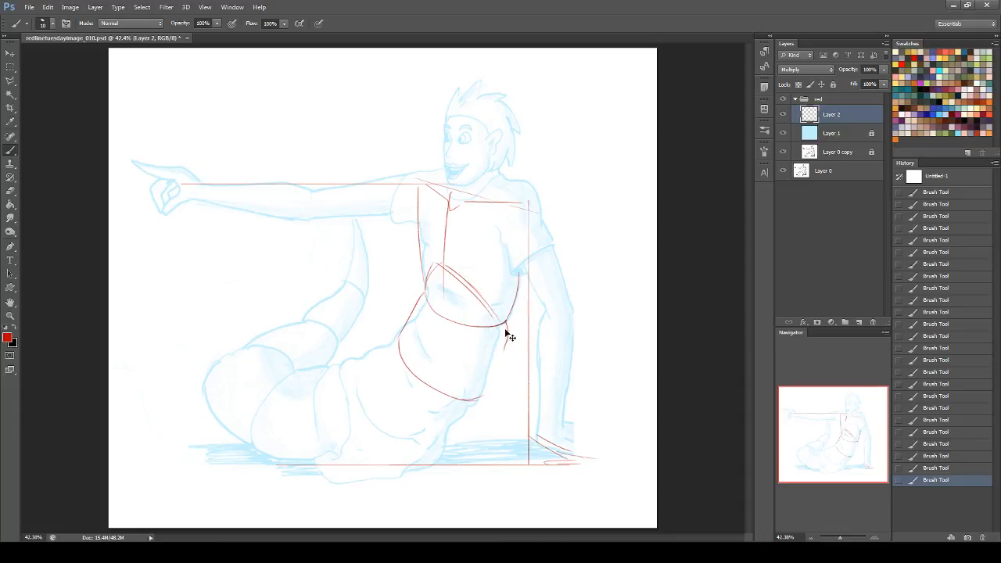
left_click_drag(506, 327, 482, 399)
left_click(10, 190)
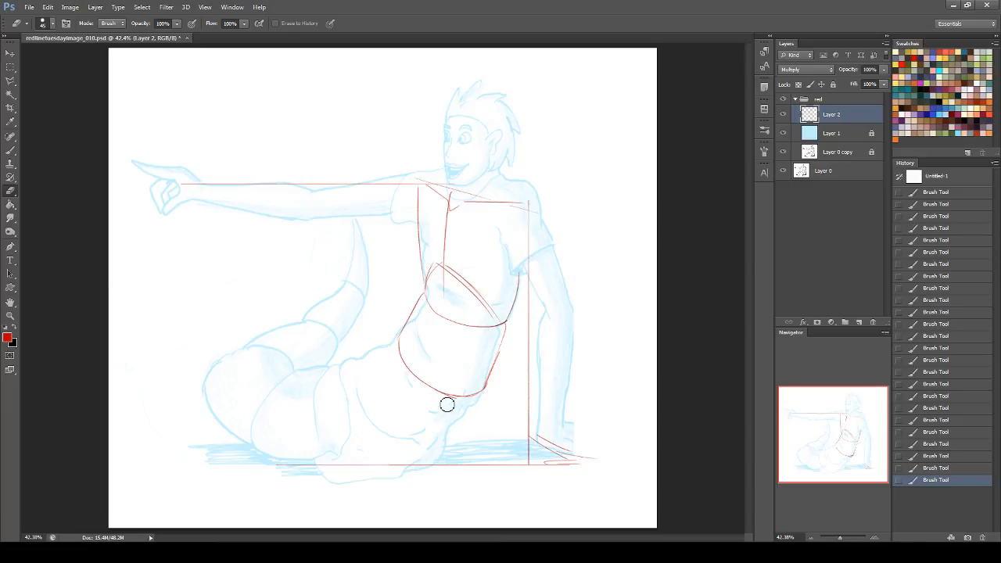
left_click(478, 403)
left_click(478, 402)
- Draw the upper and lower edges of the snake tail from the hips to the coil
left_click(10, 150)
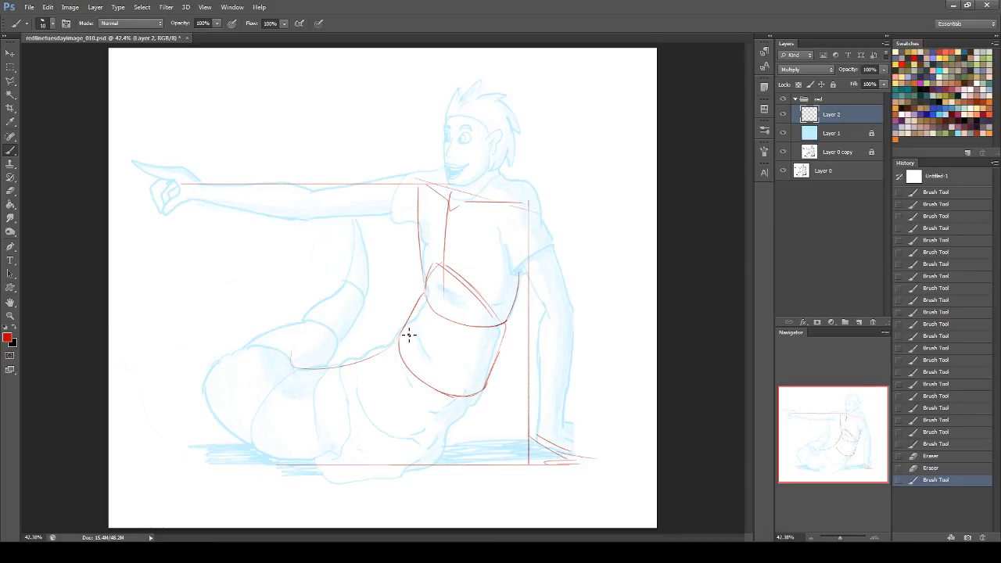
mouse_move(293, 364)
left_mouse_down()
mouse_move(383, 349)
mouse_move(410, 327)
left_mouse_up()
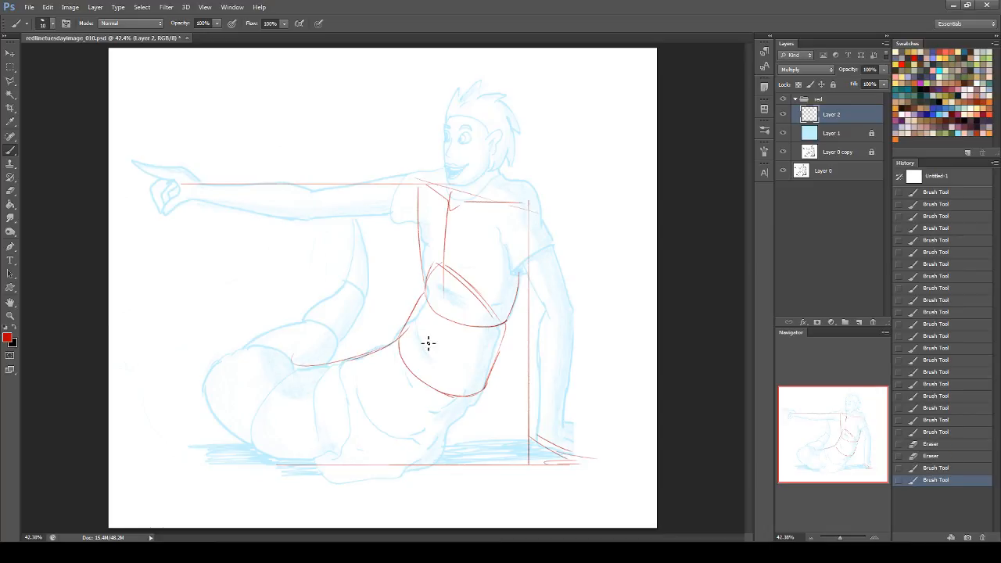
left_click_drag(487, 396, 435, 427)
key("ctrl+z")
left_click_drag(485, 394, 387, 442)
left_click_drag(498, 378, 486, 391)
mouse_move(280, 459)
left_mouse_down()
mouse_move(406, 433)
mouse_move(369, 438)
left_mouse_up()
key("ctrl+z")
left_click_drag(253, 448, 415, 437)
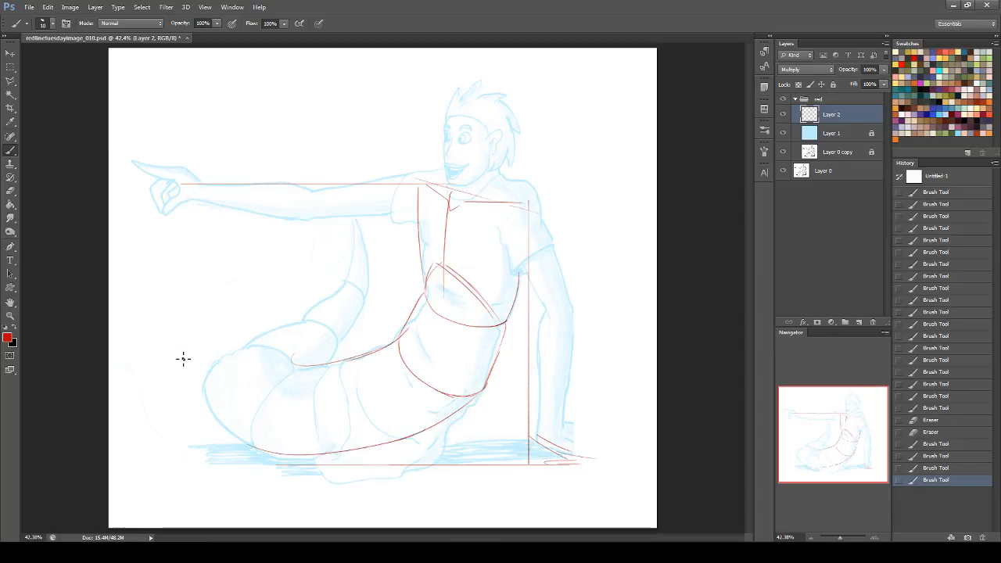
- Outline the outer bend of the coil, joining the tail's lower edge to the section receding behind it
mouse_move(212, 361)
left_mouse_down()
mouse_move(208, 419)
mouse_move(256, 452)
left_mouse_up()
left_click_drag(213, 361, 285, 331)
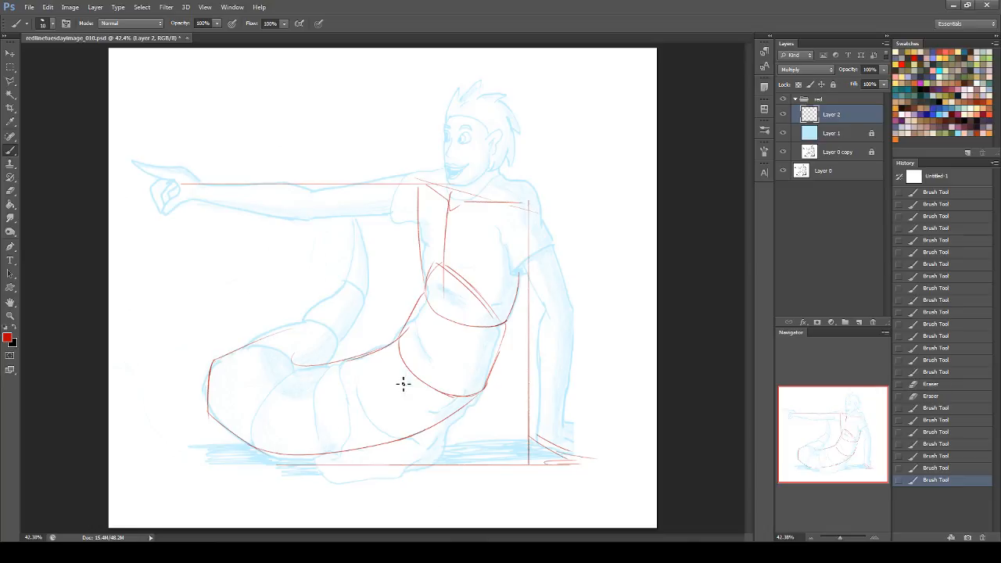
left_click_drag(366, 363, 401, 417)
key("ctrl+z")
left_click(284, 364)
left_click(286, 365)
left_click_drag(215, 363, 269, 332)
mouse_move(229, 362)
left_mouse_down()
mouse_move(212, 381)
mouse_move(221, 361)
mouse_move(208, 419)
left_mouse_up()
key("ctrl+z")
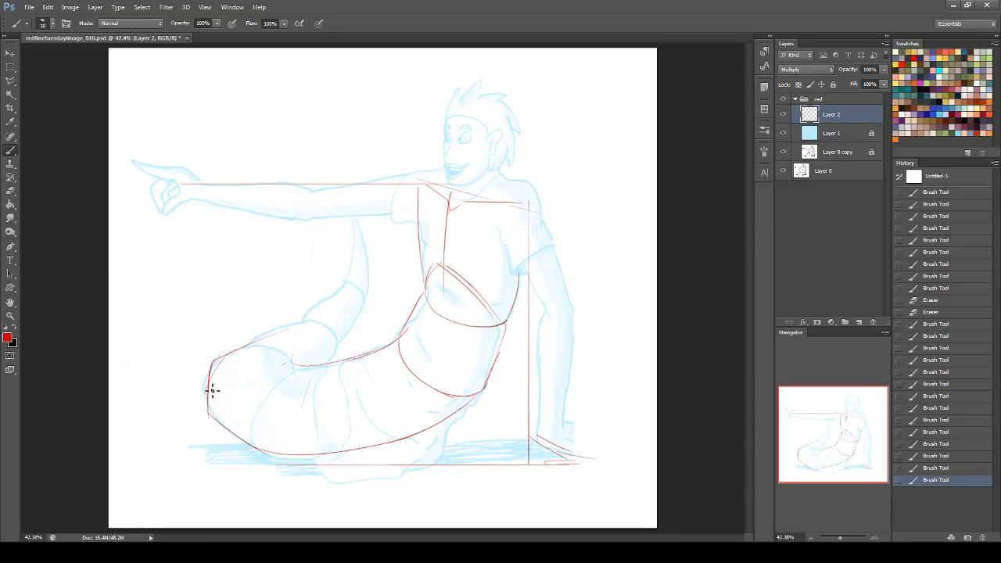
- Redraw the coil's outer bend as a rounder curve
mouse_move(168, 387)
left_mouse_down()
mouse_move(197, 385)
mouse_move(184, 393)
left_mouse_up()
key("ctrl+z")
left_click_drag(225, 357, 210, 395)
left_click_drag(221, 359, 209, 412)
key("ctrl+z")
left_click_drag(225, 358, 208, 402)
mouse_move(218, 363)
left_mouse_down()
mouse_move(213, 416)
mouse_move(226, 428)
left_mouse_up()
mouse_move(220, 367)
left_mouse_down()
mouse_move(226, 353)
mouse_move(200, 379)
left_mouse_up()
key("ctrl+z")
- Erase the stray lines outside the coil's bend and restate its outer curve
key("e")
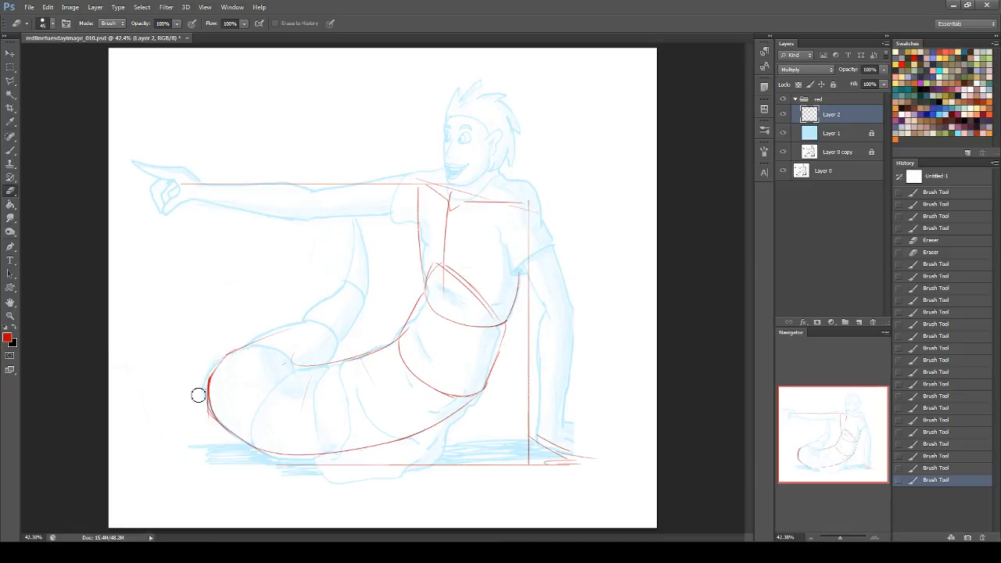
left_click_drag(212, 371, 206, 395)
left_click_drag(207, 400, 237, 451)
left_click(7, 154)
left_click_drag(212, 397, 219, 423)
- Draw two cross-contour curves around the tail between the coil's inner fold and the hips
mouse_move(217, 386)
left_mouse_down()
mouse_move(260, 346)
mouse_move(269, 441)
left_mouse_up()
key("ctrl+z")
mouse_move(290, 366)
left_mouse_down()
mouse_move(261, 416)
mouse_move(278, 463)
left_mouse_up()
key("ctrl+z")
mouse_move(296, 365)
left_mouse_down()
mouse_move(273, 380)
mouse_move(258, 412)
mouse_move(302, 464)
mouse_move(268, 434)
mouse_move(286, 457)
left_mouse_up()
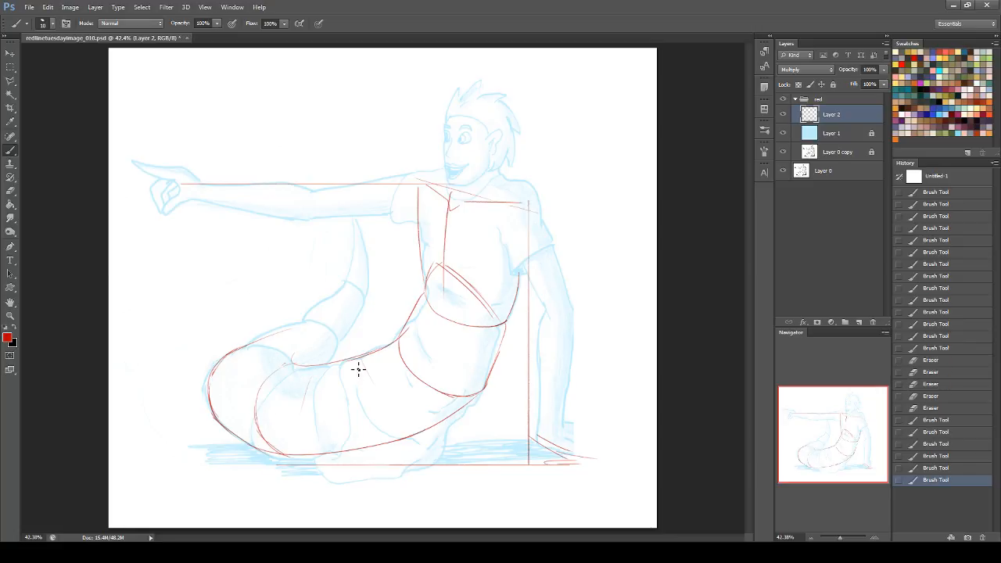
left_click_drag(329, 365, 349, 439)
key("ctrl+z")
left_click_drag(323, 367, 342, 441)
- Draw the overlap curve over the top of the coil into its inner fold and compare with the original drawing
mouse_move(239, 346)
left_mouse_down()
mouse_move(290, 351)
mouse_move(296, 362)
left_mouse_up()
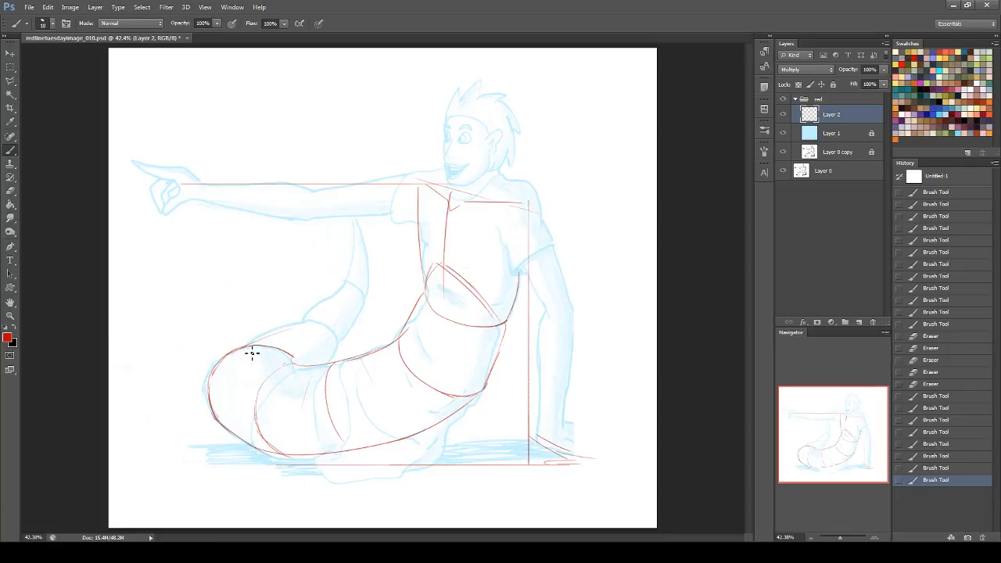
mouse_move(241, 347)
left_mouse_down()
mouse_move(305, 366)
mouse_move(294, 363)
mouse_move(250, 440)
left_mouse_up()
key("ctrl+z")
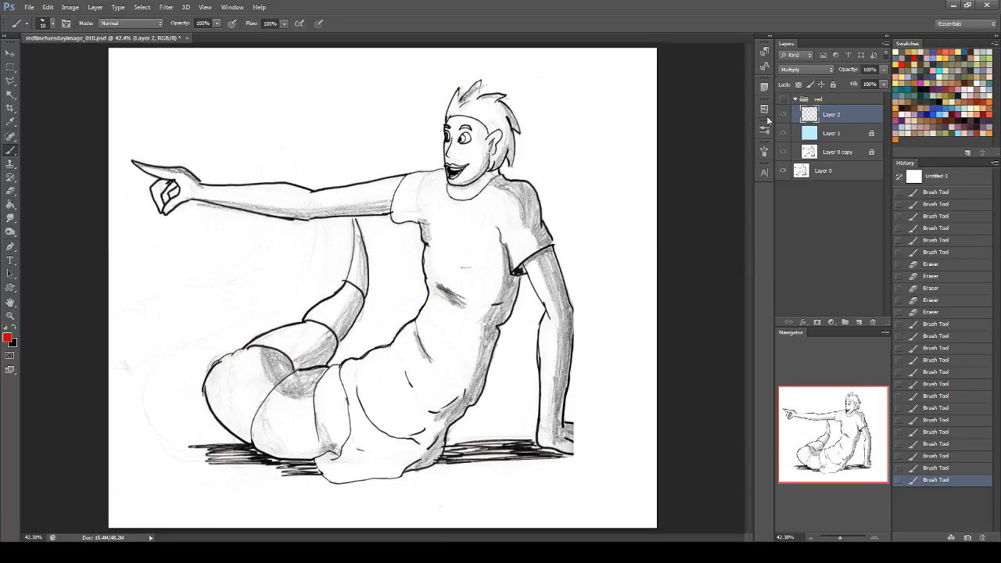
left_click(783, 99)
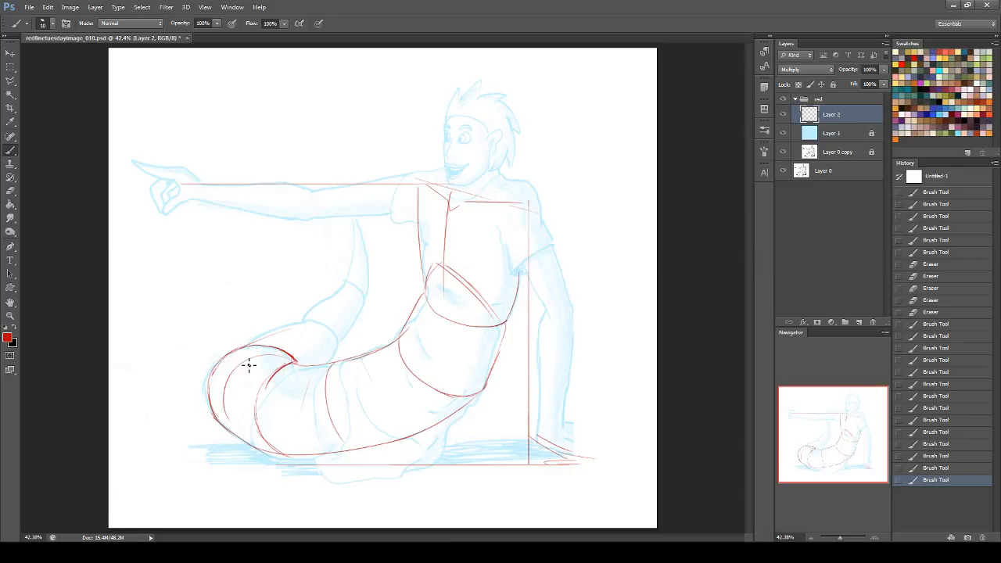
- Add further cross-contour curves along the tail from the coil's bend up to the hips
left_click_drag(232, 413, 264, 453)
left_click_drag(297, 372, 305, 450)
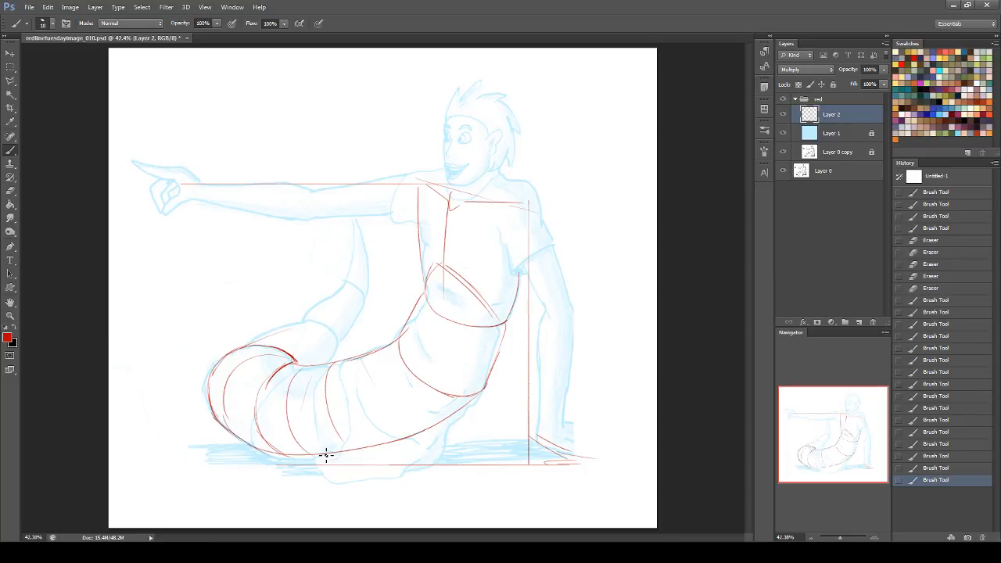
left_click_drag(369, 358, 404, 438)
mouse_move(401, 376)
left_mouse_down()
mouse_move(459, 415)
mouse_move(459, 390)
left_mouse_up()
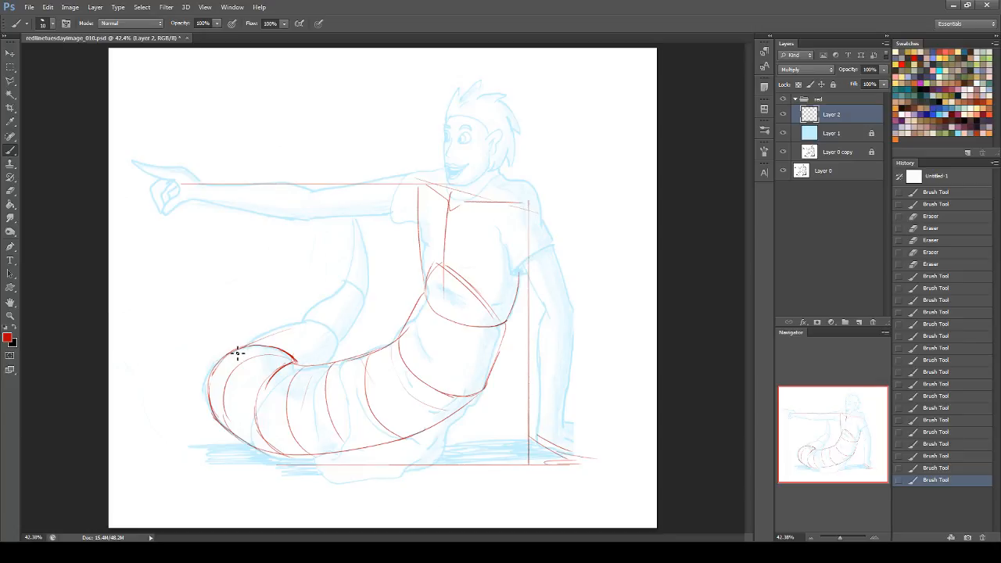
- Sketch the curve of the tail section receding behind the top of the coil
left_click_drag(225, 355, 299, 335)
key("ctrl+z")
mouse_move(229, 360)
left_mouse_down()
mouse_move(273, 341)
mouse_move(317, 372)
mouse_move(314, 352)
mouse_move(249, 346)
mouse_move(322, 345)
mouse_move(286, 339)
mouse_move(244, 349)
mouse_move(284, 338)
mouse_move(315, 370)
mouse_move(309, 346)
mouse_move(321, 362)
mouse_move(296, 335)
mouse_move(275, 335)
mouse_move(311, 323)
left_mouse_up()
key("ctrl+z")
key("ctrl+z")
key("ctrl+z")
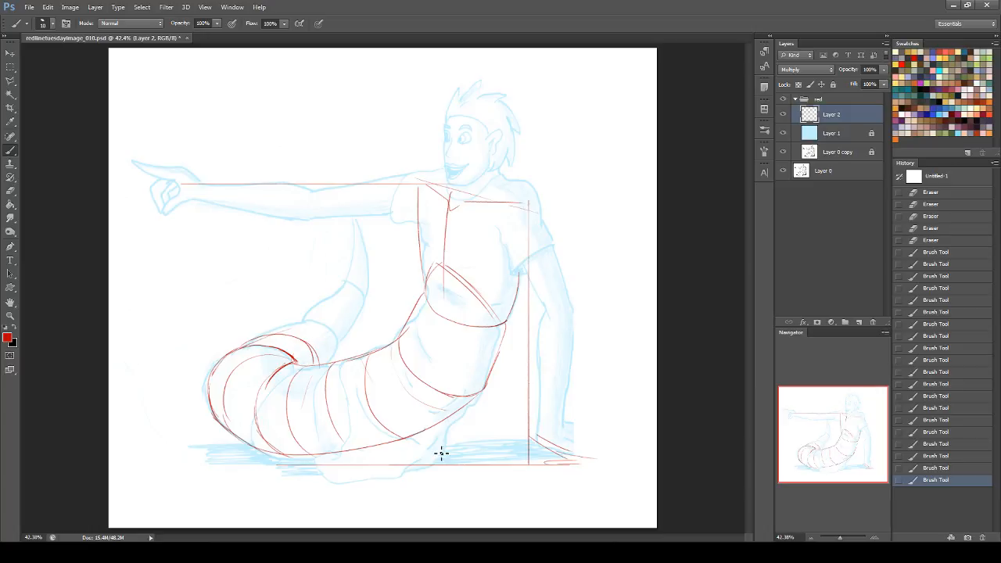
- Flatten the coil's underside where it rests on the ground and erase the excess strokes beneath it
left_click_drag(255, 448, 358, 453)
key("ctrl+z")
key("ctrl+z")
left_click_drag(257, 447, 356, 446)
left_click_drag(249, 443, 301, 455)
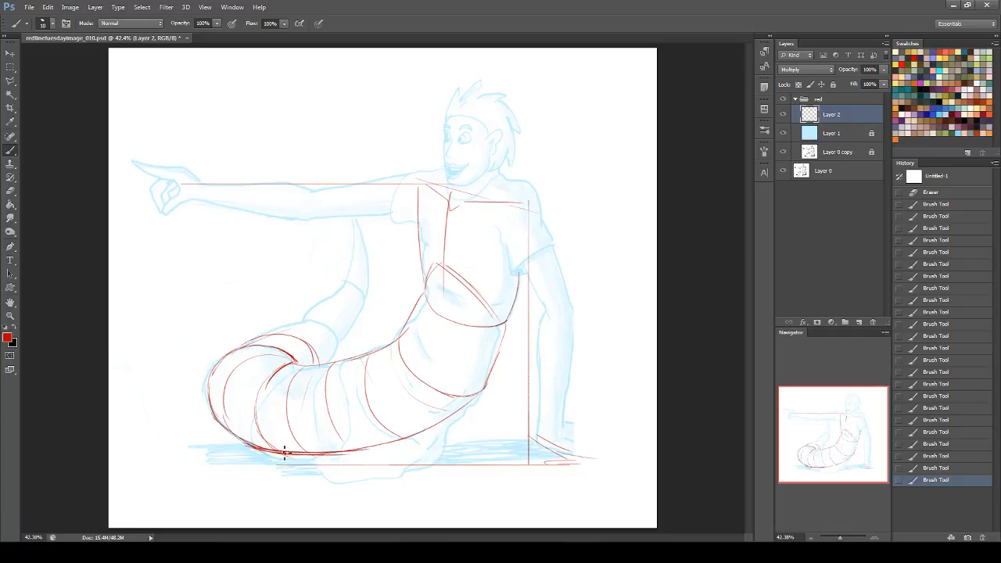
left_click_drag(242, 442, 345, 454)
left_click_drag(275, 451, 323, 457)
left_click(10, 190)
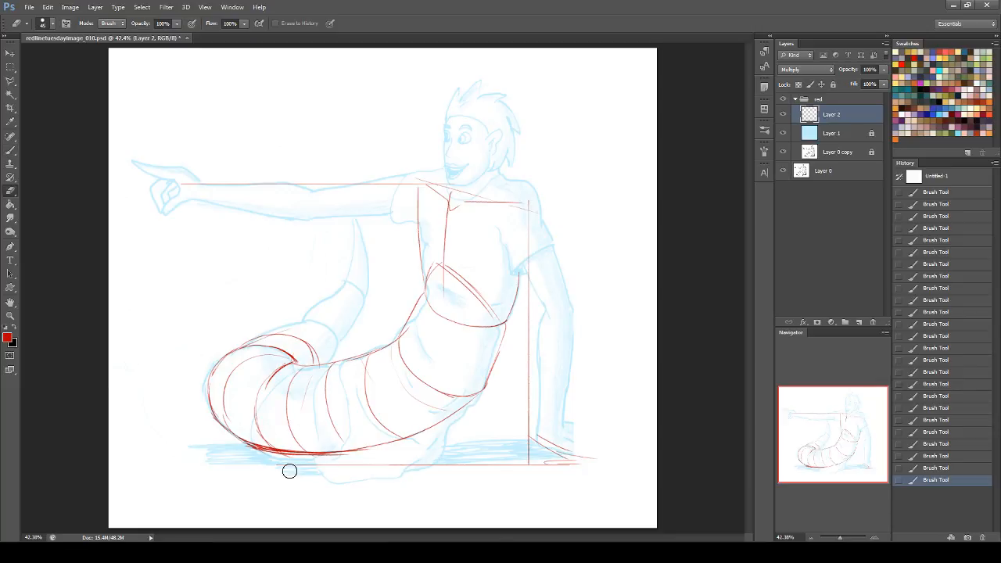
mouse_move(352, 469)
left_mouse_down()
mouse_move(222, 448)
mouse_move(366, 460)
mouse_move(258, 457)
mouse_move(383, 456)
mouse_move(346, 458)
mouse_move(387, 434)
left_mouse_up()
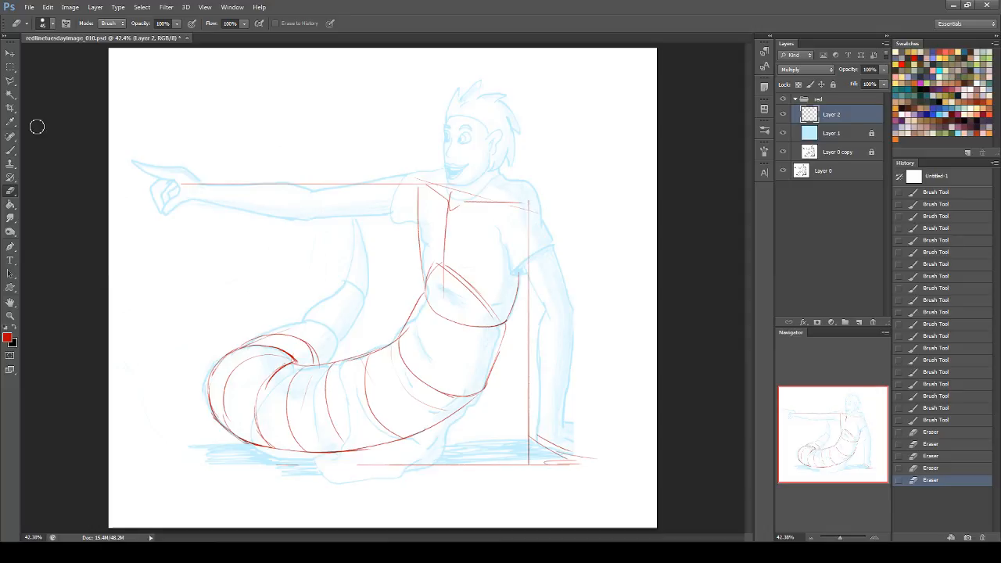
left_click(14, 148)
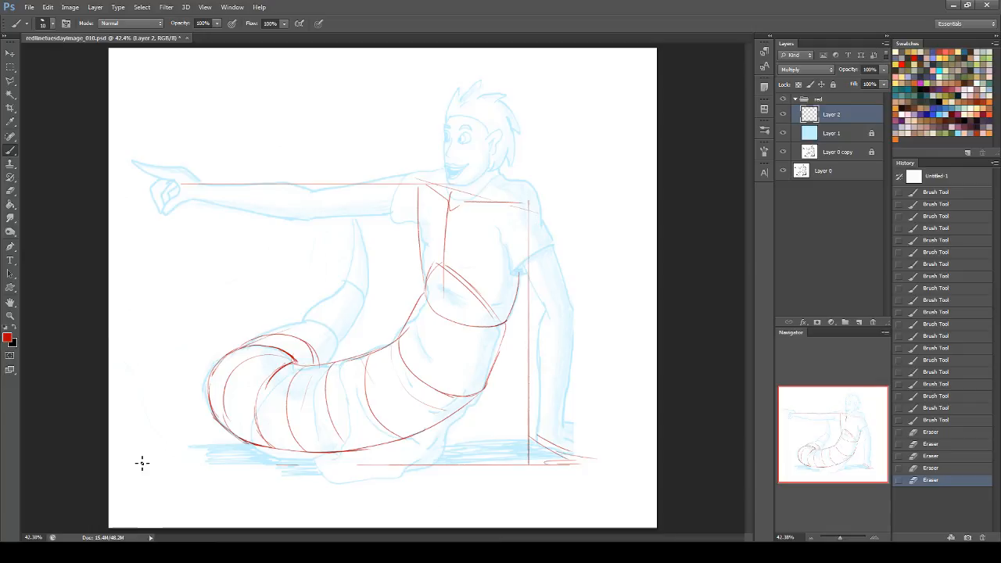
left_click_drag(201, 414, 139, 460)
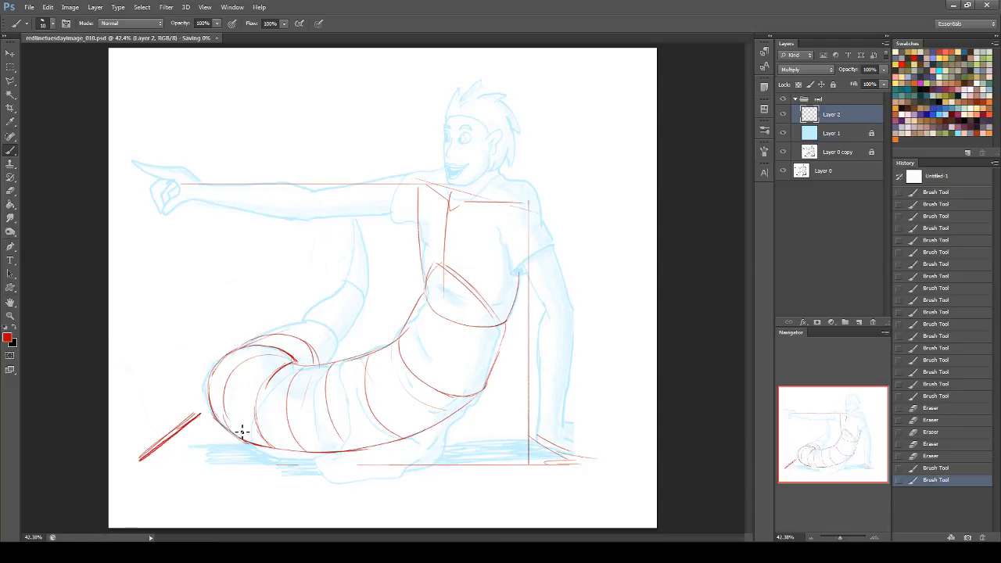
left_click(936, 468)
left_click(933, 456)
- Save the file and extend the ground line to the canvas's left edge, with a receding diagonal at its end
key("ctrl+s")
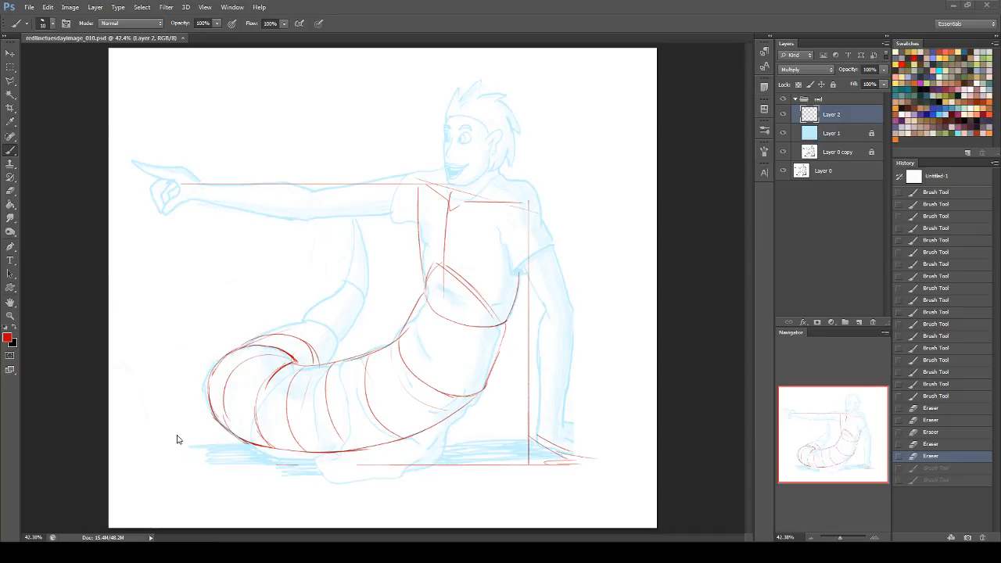
mouse_move(569, 467)
left_mouse_down()
mouse_move(117, 482)
mouse_move(563, 467)
mouse_move(116, 450)
mouse_move(193, 398)
mouse_move(114, 467)
left_mouse_up()
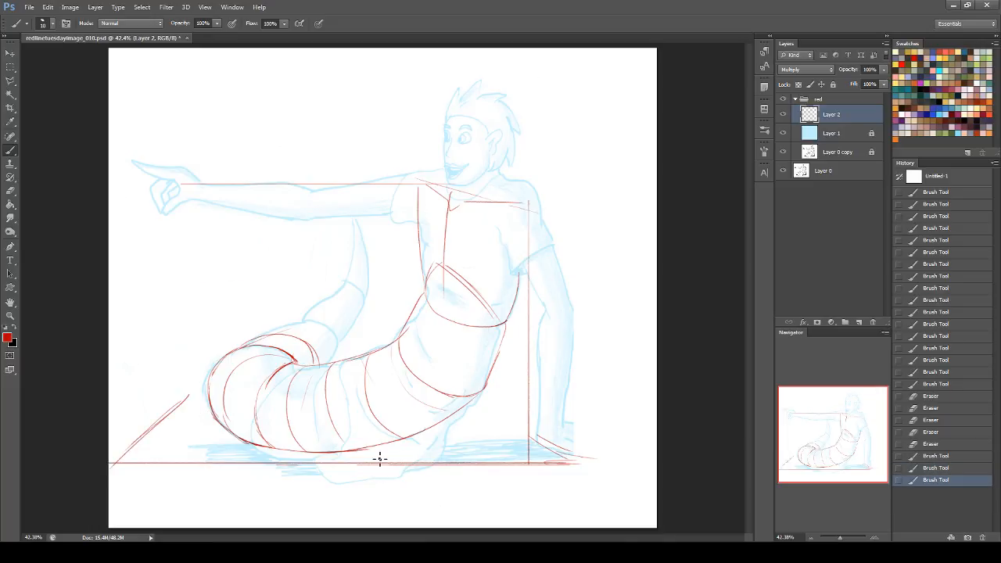
- Mark a short vertical tick under the tail's contact point and draw the ground plane's receding left edge beside the coil
left_click_drag(364, 470, 366, 447)
left_click_drag(188, 388, 555, 387)
key("ctrl+z")
left_click_drag(220, 377, 206, 383)
left_click_drag(159, 441, 138, 455)
key("ctrl+z")
left_click_drag(208, 371, 119, 446)
key("ctrl+z")
left_click_drag(200, 377, 120, 446)
left_click_drag(200, 379, 115, 458)
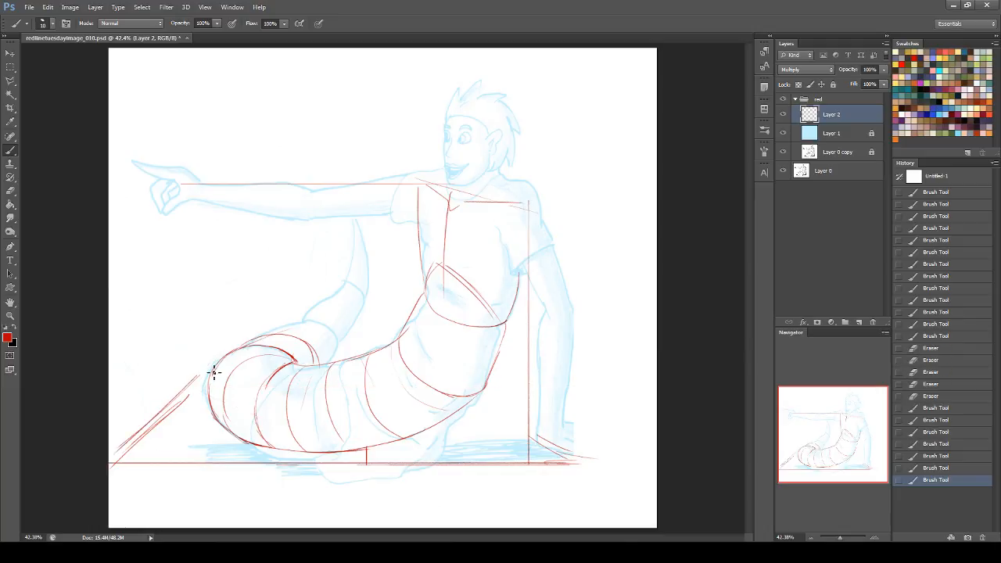
left_click_drag(211, 370, 200, 374)
- Draw the ground plane's receding right edge diagonally past the supporting hand with overlapping strokes
mouse_move(369, 372)
left_mouse_down()
mouse_move(601, 371)
mouse_move(614, 429)
left_mouse_up()
key("ctrl+z")
left_click_drag(544, 372, 613, 457)
key("ctrl+z")
left_click_drag(542, 369, 613, 442)
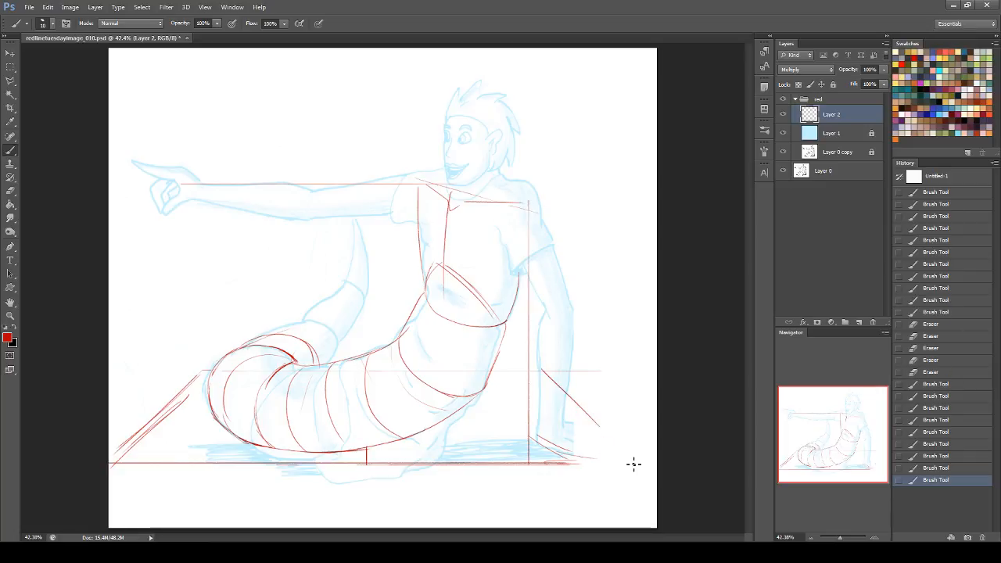
left_click_drag(563, 390, 622, 448)
left_click_drag(581, 409, 634, 460)
- Extend the front ground line to the right corner and draw the horizontal back edge behind the tail
left_click_drag(559, 462, 637, 462)
key("ctrl+z")
left_click_drag(539, 462, 636, 461)
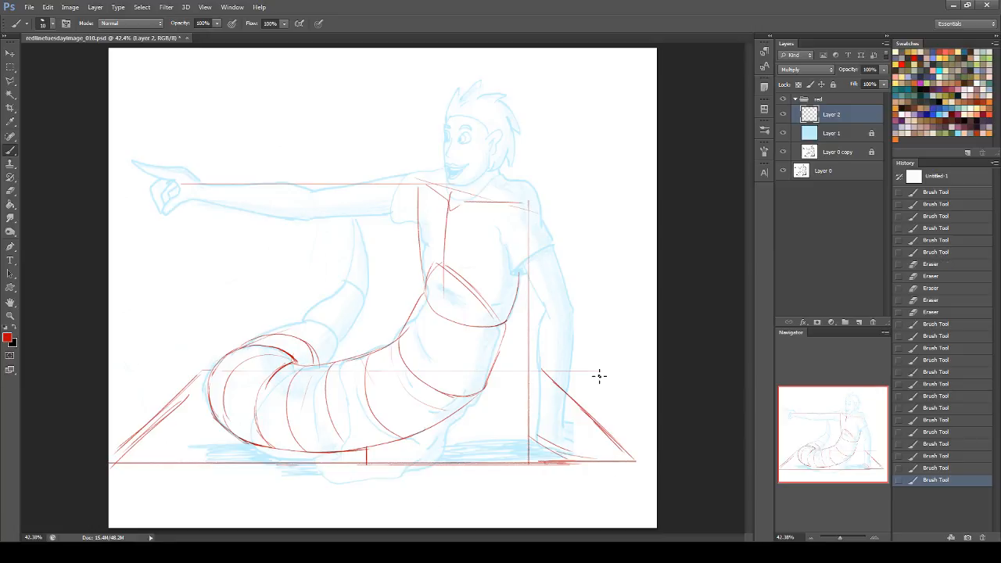
left_click_drag(208, 372, 555, 372)
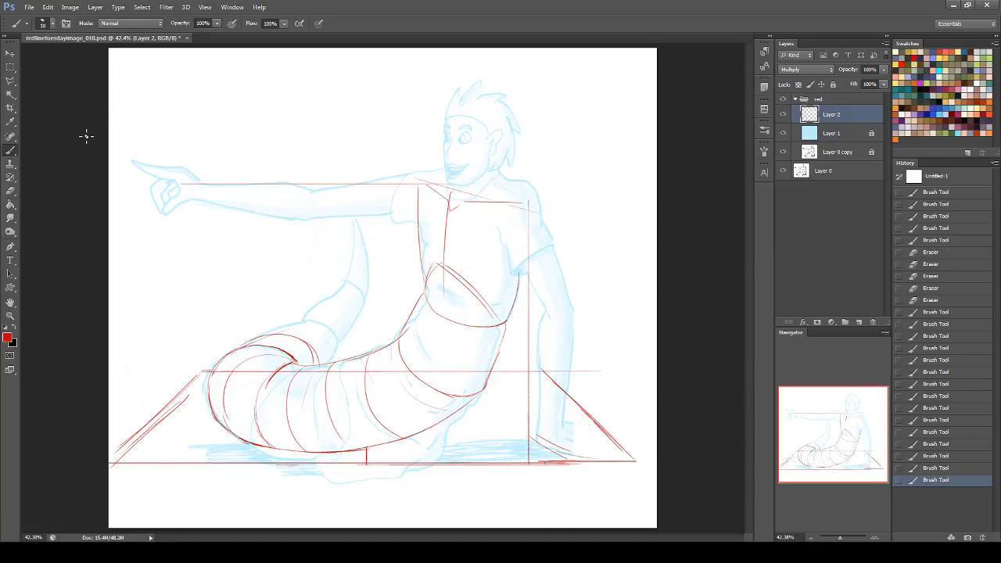
- Erase the duplicate strokes along the inside of the ground plane's left receding edge
left_click(10, 191)
left_click_drag(153, 427, 190, 403)
left_click_drag(133, 450, 149, 434)
- Draw a vertical guide up through the tail from the ground tick and a horizontal guide from its underside to the supporting hand
left_click(11, 151)
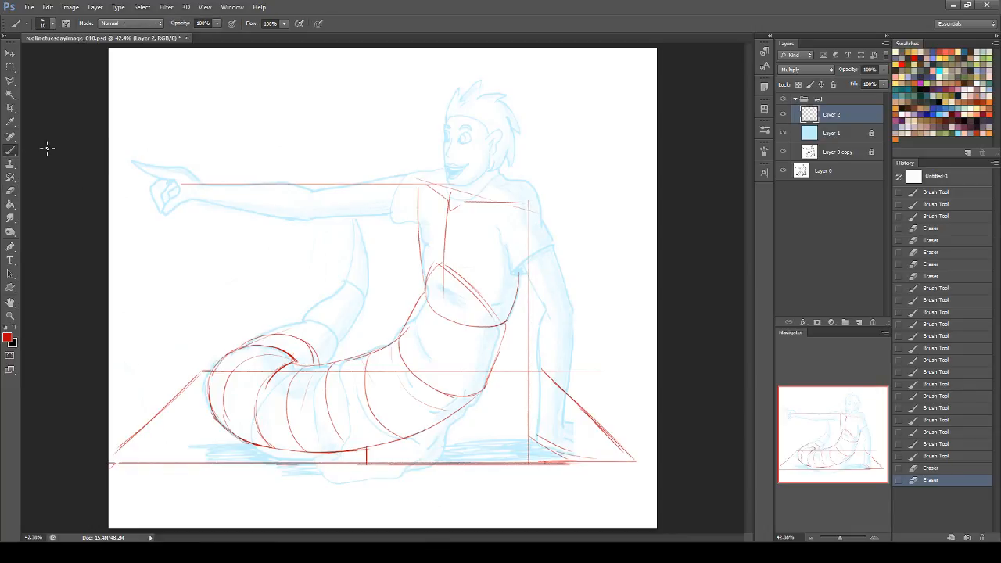
left_click_drag(370, 464, 366, 317)
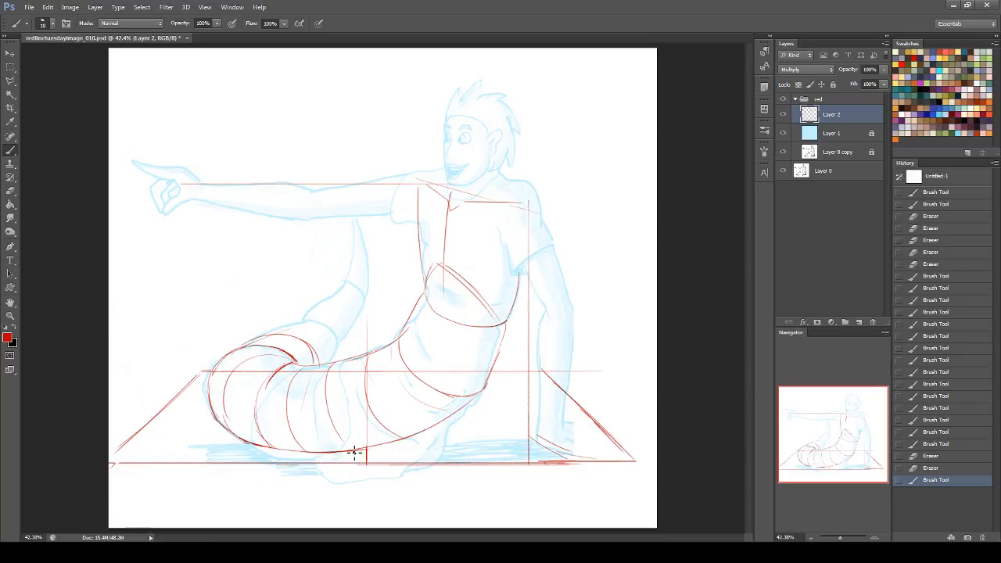
left_click_drag(351, 454, 548, 463)
key("ctrl+z")
left_click_drag(357, 453, 547, 451)
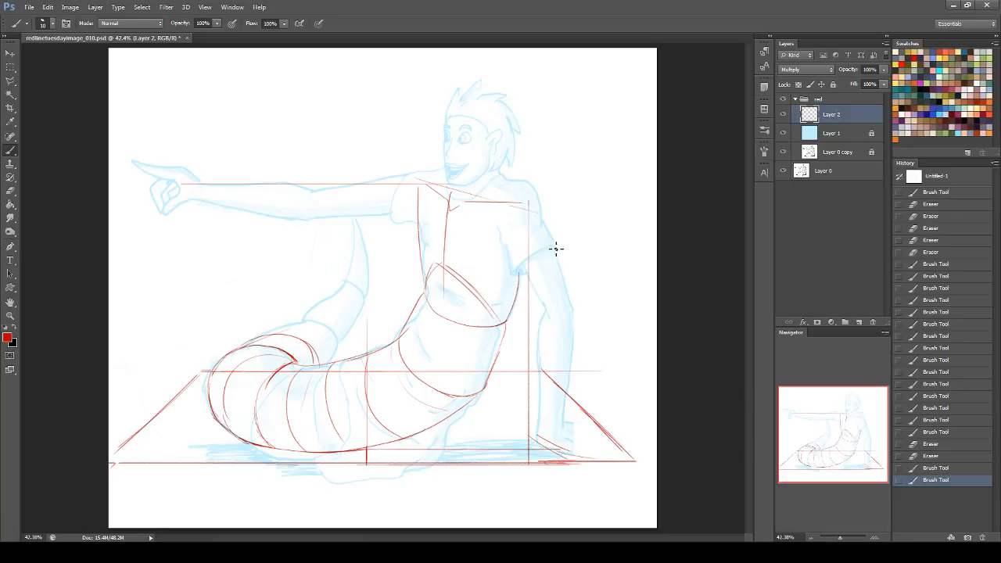
- Redraw the supporting arm straighter from the shoulder down to the ground, with rough hand lines inside the ground plane
left_click(539, 200)
mouse_move(537, 192)
left_mouse_down()
mouse_move(548, 329)
mouse_move(534, 302)
mouse_move(535, 324)
left_mouse_up()
key("ctrl+z")
key("ctrl+z")
key("ctrl+z")
mouse_move(539, 212)
left_mouse_down()
mouse_move(543, 435)
mouse_move(599, 446)
left_mouse_up()
left_click_drag(539, 449, 593, 450)
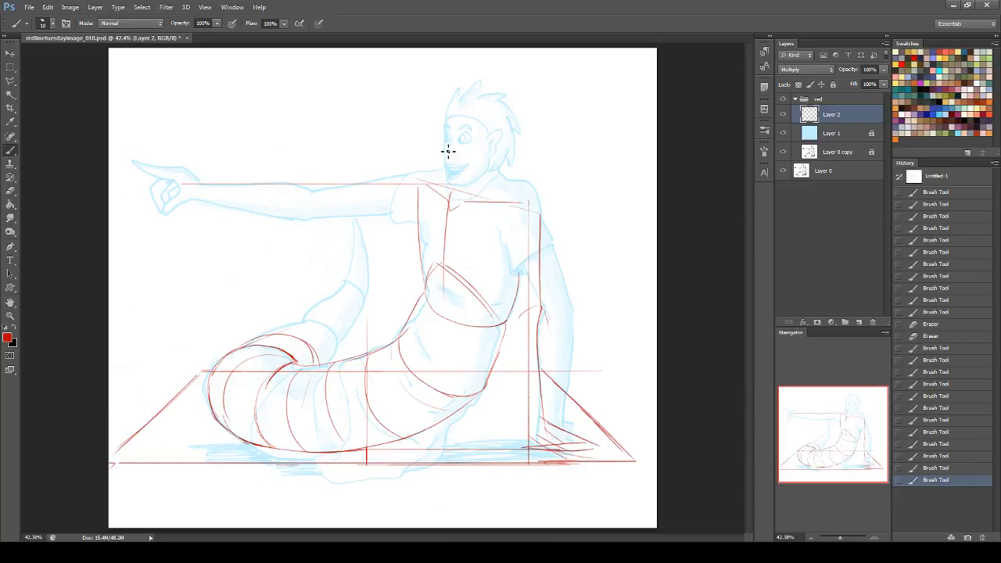
left_click_drag(544, 302, 538, 356)
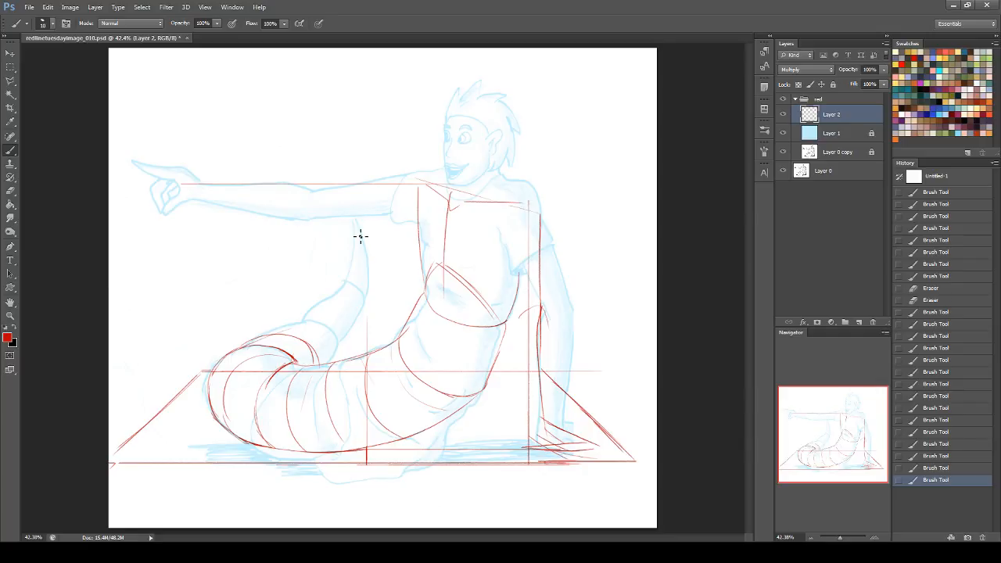
left_click_drag(347, 194, 354, 240)
key("ctrl+z")
left_click_drag(306, 219, 413, 218)
key("ctrl+z")
- Sketch the rear tail section rising from the coil, with its tapering tip curving left beneath the pointing arm
left_click_drag(332, 300, 305, 320)
mouse_move(237, 251)
left_mouse_down()
mouse_move(290, 262)
mouse_move(319, 305)
left_mouse_up()
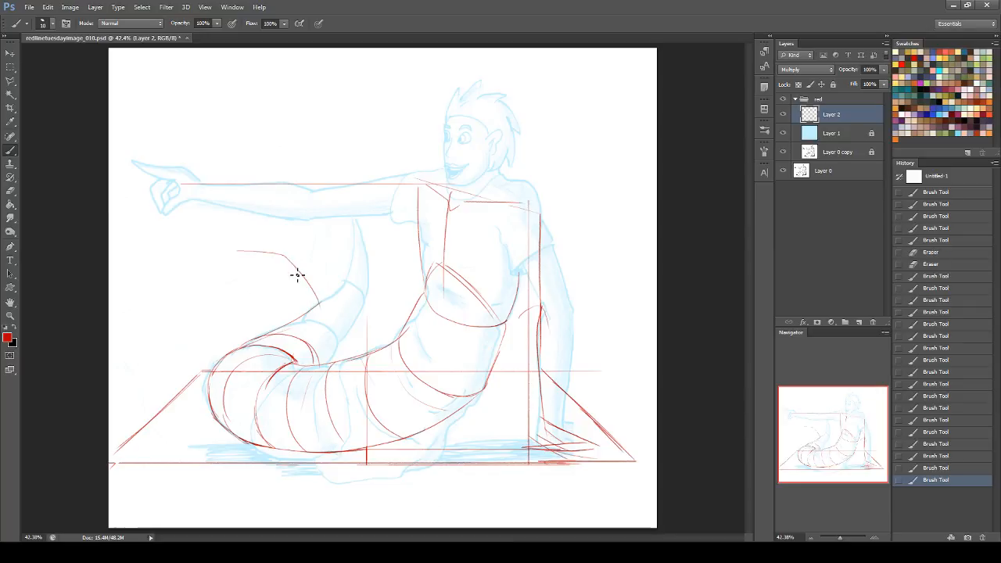
mouse_move(245, 250)
left_mouse_down()
mouse_move(306, 247)
mouse_move(360, 305)
left_mouse_up()
left_click_drag(329, 270, 360, 306)
mouse_move(244, 250)
left_mouse_down()
mouse_move(294, 262)
mouse_move(313, 303)
mouse_move(362, 300)
mouse_move(350, 320)
left_mouse_up()
mouse_move(356, 284)
left_mouse_down()
mouse_move(351, 318)
mouse_move(320, 366)
left_mouse_up()
left_click_drag(350, 329, 315, 374)
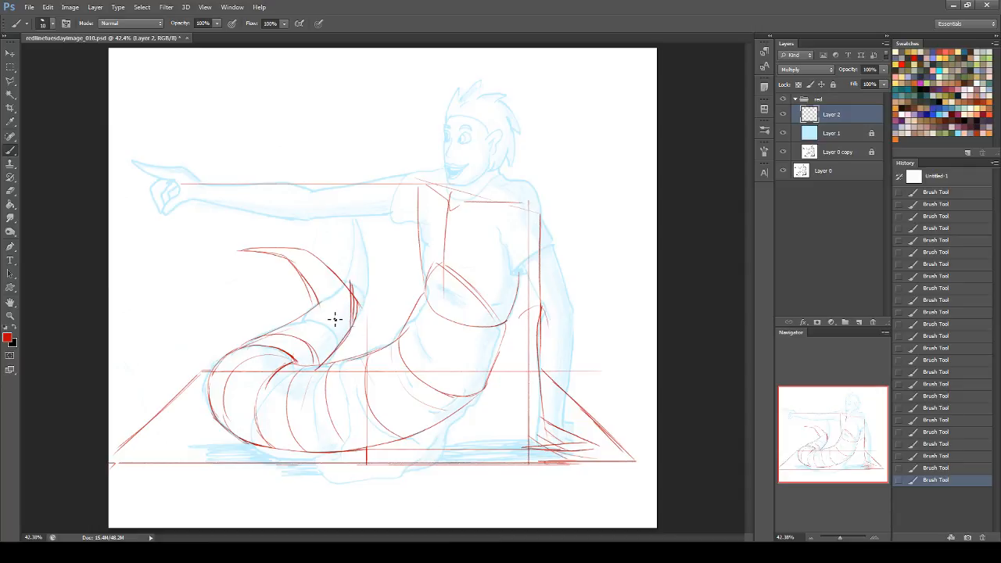
left_click_drag(236, 253, 305, 252)
- Erase the excess strokes around the outer bend of the rear tail section
key("e")
mouse_move(319, 294)
left_mouse_down()
mouse_move(361, 324)
mouse_move(355, 342)
left_mouse_up()
left_click_drag(363, 302, 361, 328)
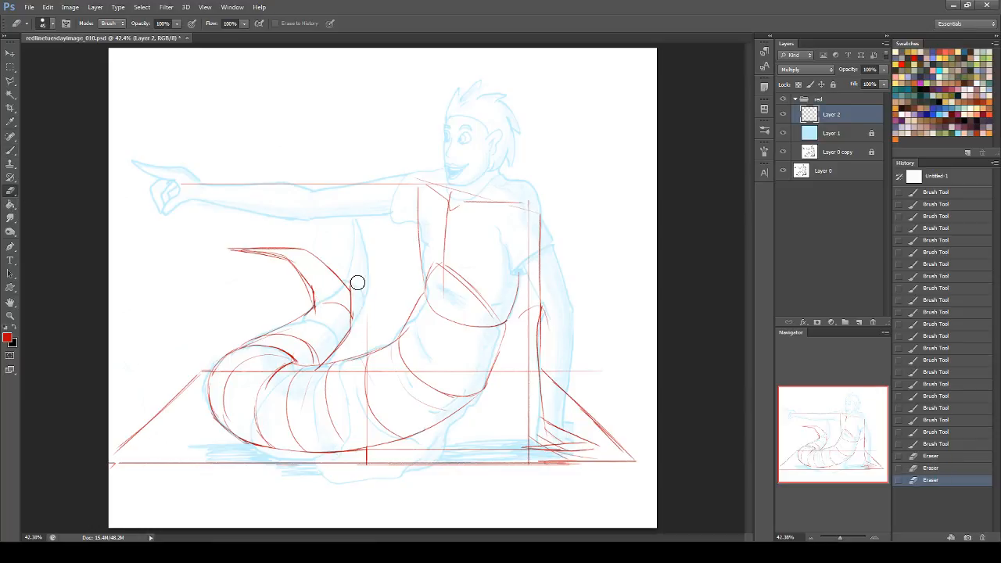
left_click(10, 150)
left_click_drag(288, 332, 347, 350)
key("ctrl+z")
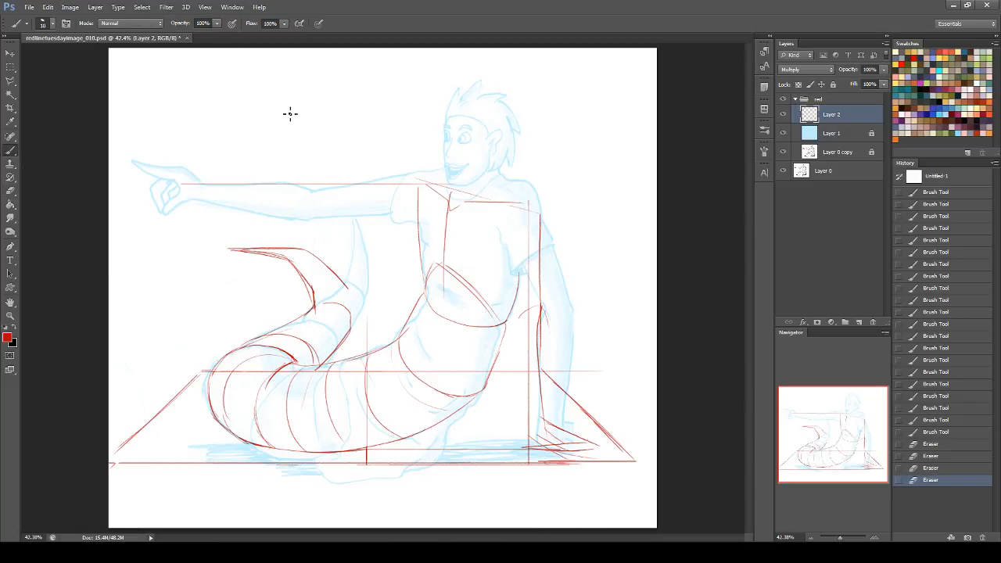
- Sketch a separate simplified diagram of the curving tail form above the pointing arm
mouse_move(353, 91)
left_mouse_down()
mouse_move(276, 127)
mouse_move(286, 168)
mouse_move(372, 164)
left_mouse_up()
left_click_drag(281, 117, 389, 121)
mouse_move(349, 92)
left_mouse_down()
mouse_move(382, 96)
mouse_move(385, 123)
mouse_move(283, 145)
mouse_move(341, 167)
left_mouse_up()
key("ctrl+z")
mouse_move(388, 121)
left_mouse_down()
mouse_move(428, 98)
mouse_move(441, 110)
mouse_move(392, 161)
left_mouse_up()
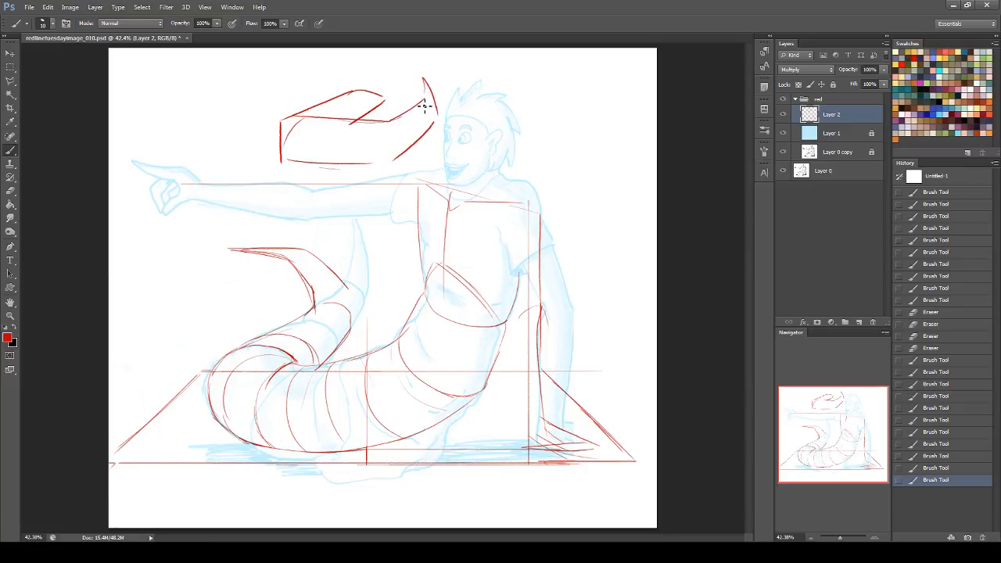
mouse_move(429, 133)
left_mouse_down()
mouse_move(278, 154)
mouse_move(437, 104)
mouse_move(365, 120)
left_mouse_up()
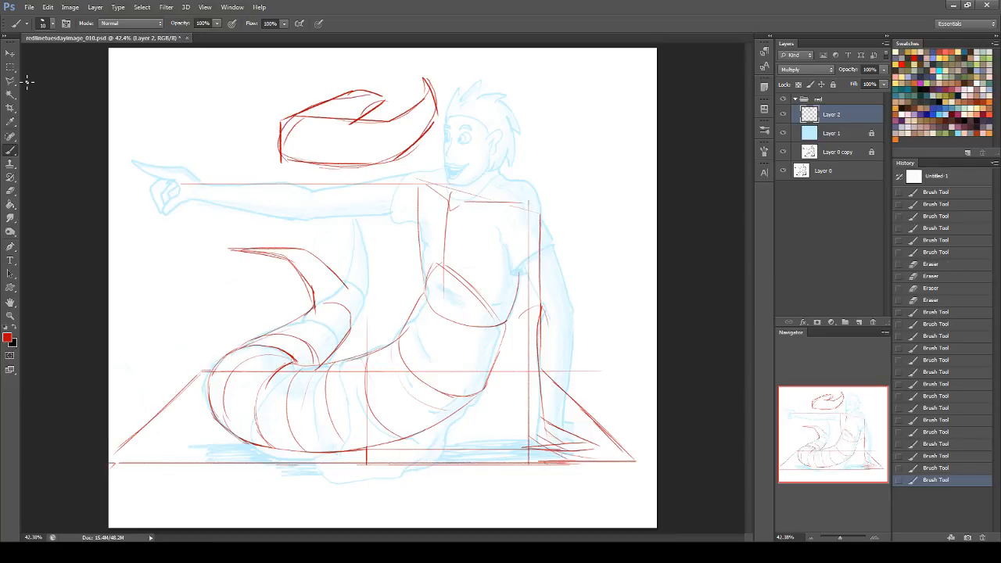
- Lasso the tail diagram above the pointing arm, delete it and clear the selection
left_click_drag(10, 80, 47, 77)
mouse_move(239, 126)
left_mouse_down()
mouse_move(393, 179)
mouse_move(221, 171)
left_mouse_up()
key("Delete")
key("ctrl+d")
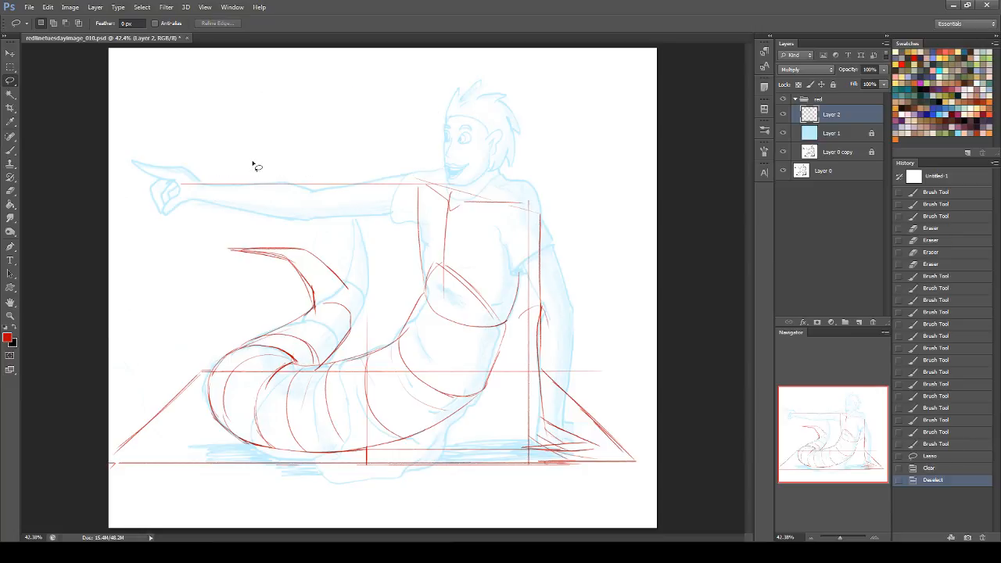
- Strengthen the inner curve of the tail tip with thicker red brush strokes
left_click(10, 150)
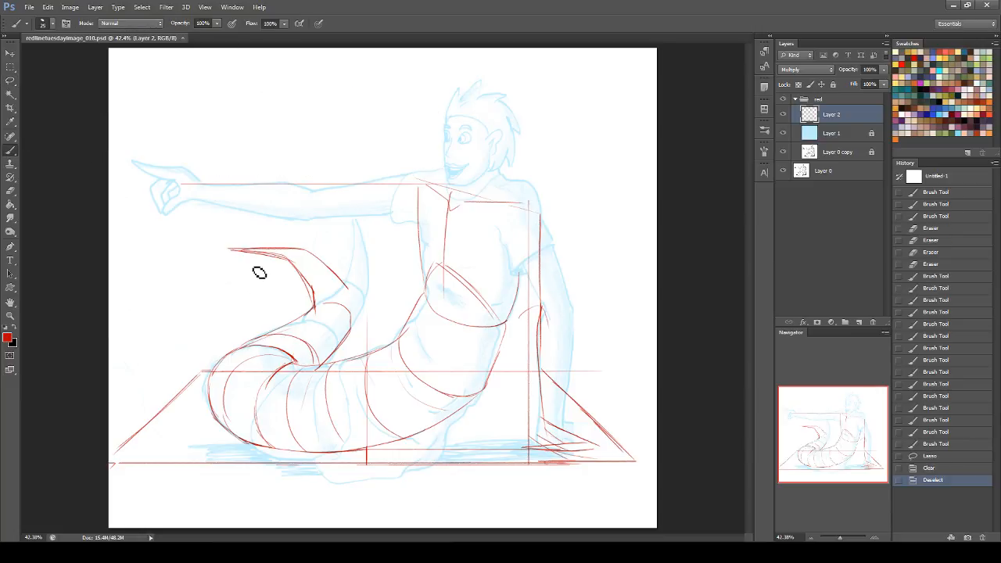
mouse_move(233, 250)
left_mouse_down()
mouse_move(319, 287)
mouse_move(277, 269)
mouse_move(306, 277)
mouse_move(319, 302)
left_mouse_up()
left_click_drag(287, 264, 313, 302)
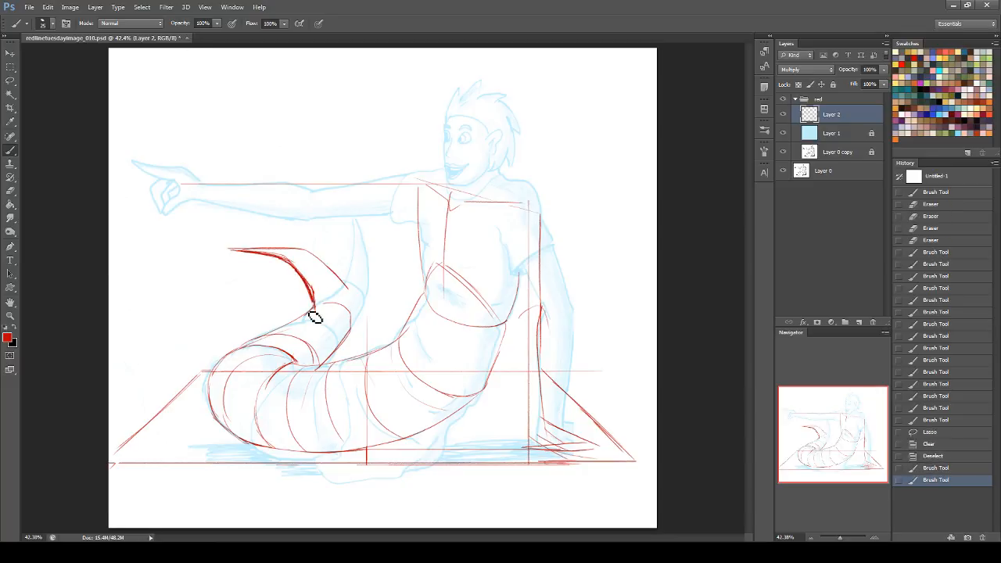
left_click_drag(291, 261, 314, 309)
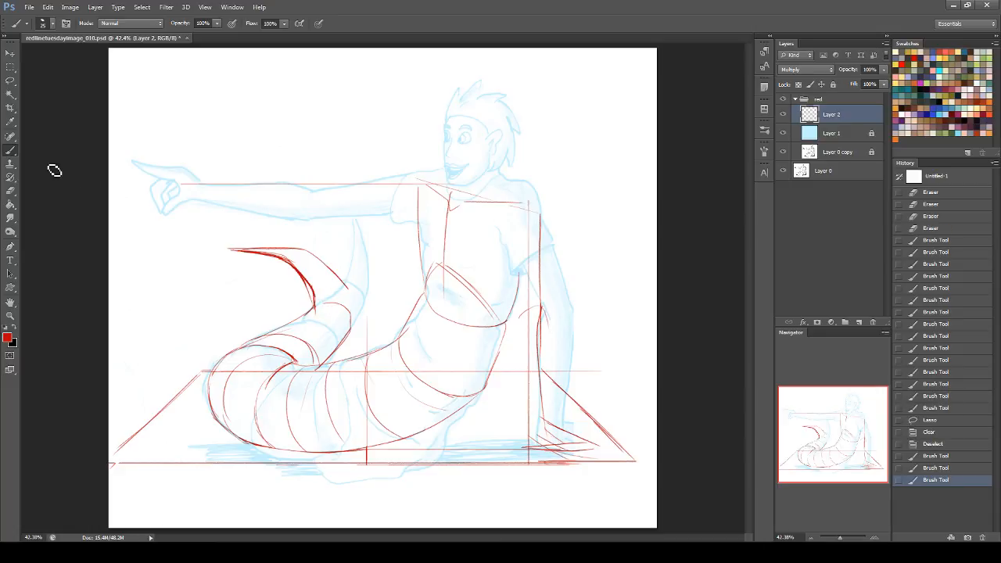
- Clean up the edges of the tail tip's inner curve and erase its old outer outline
left_click(10, 189)
left_click_drag(280, 257, 312, 274)
mouse_move(311, 311)
left_mouse_down()
mouse_move(314, 283)
mouse_move(291, 271)
mouse_move(314, 311)
left_mouse_up()
mouse_move(229, 250)
left_mouse_down()
mouse_move(285, 244)
mouse_move(245, 251)
mouse_move(345, 287)
left_mouse_up()
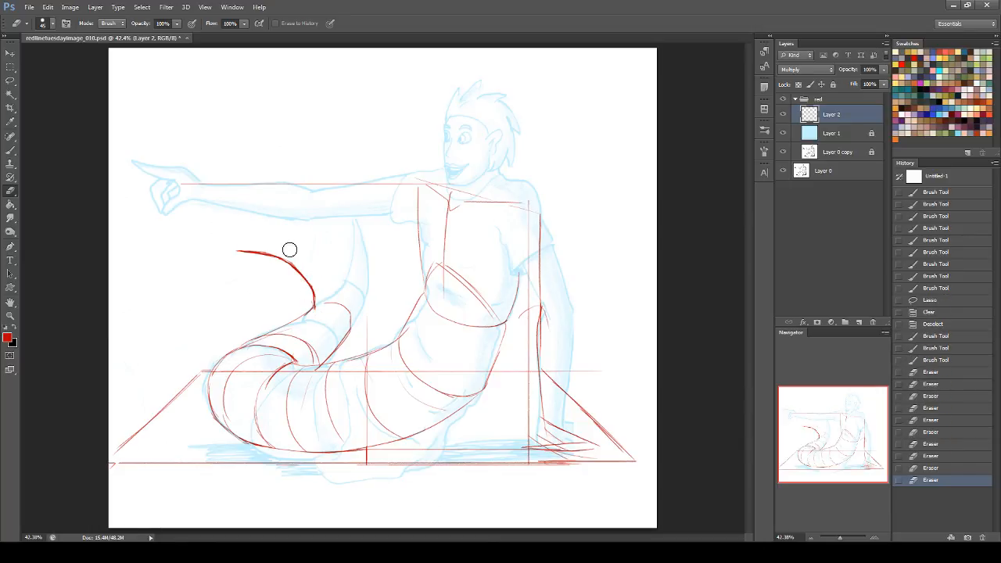
- Redraw the outer curve of the tail tip as one smooth arc from the bend to the point
left_click(9, 151)
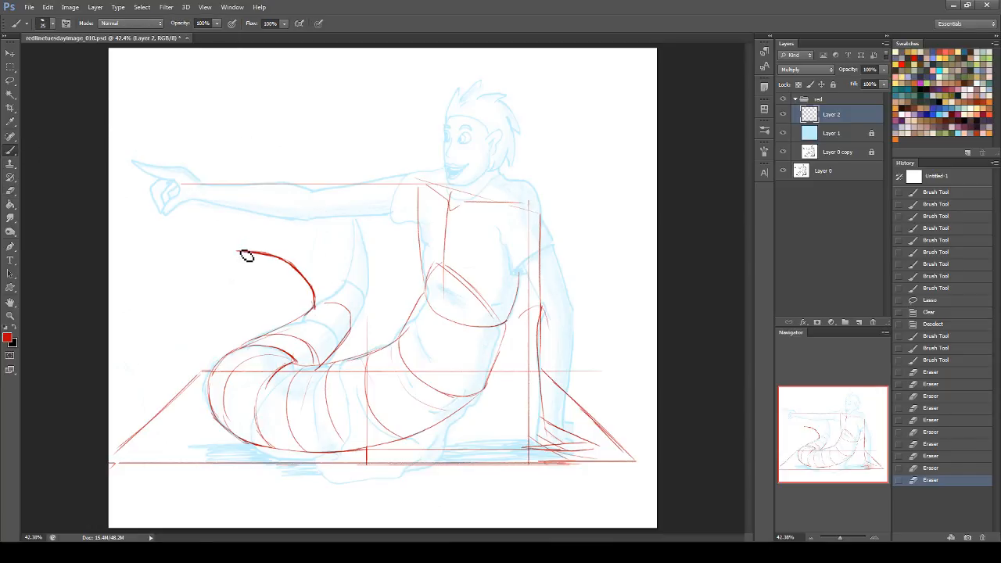
mouse_move(289, 251)
left_mouse_down()
mouse_move(354, 308)
mouse_move(330, 277)
mouse_move(355, 325)
left_mouse_up()
key("ctrl+z")
left_click_drag(338, 284, 350, 326)
left_click_drag(343, 289, 351, 323)
left_click_drag(237, 252, 317, 271)
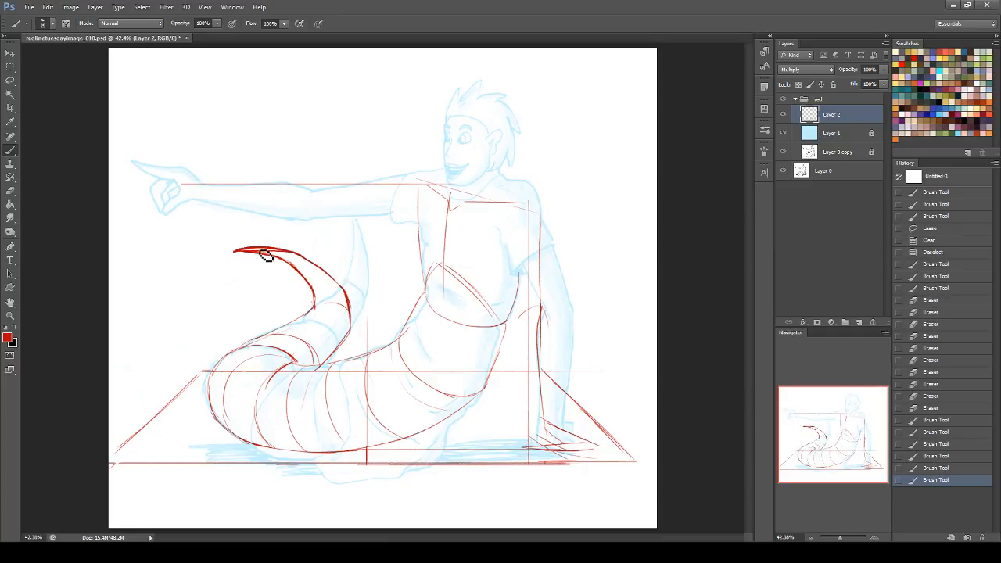
left_click_drag(242, 257, 321, 270)
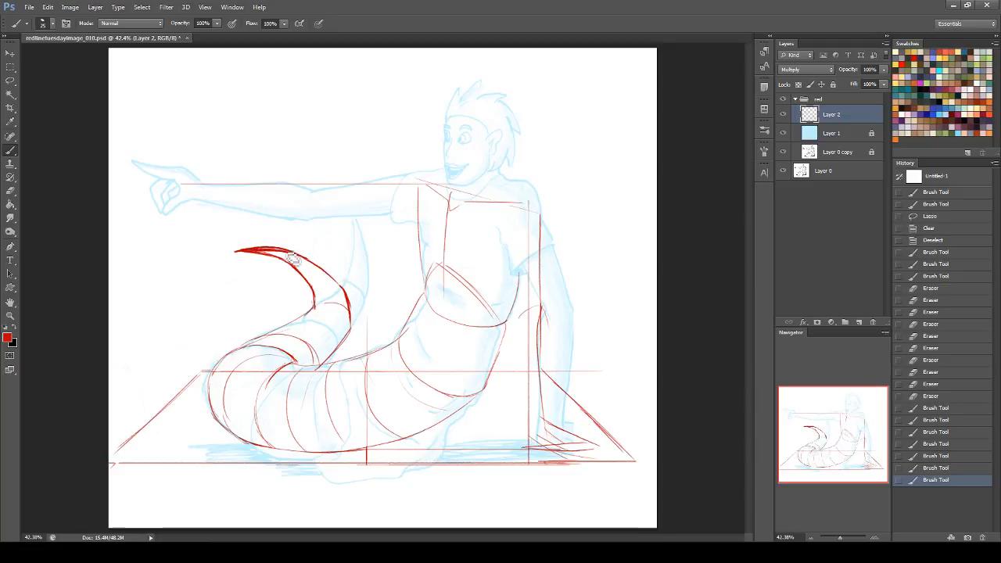
- Erase the overlapping strokes inside the tail tip and trim its point into a shorter, rounder end
key("e")
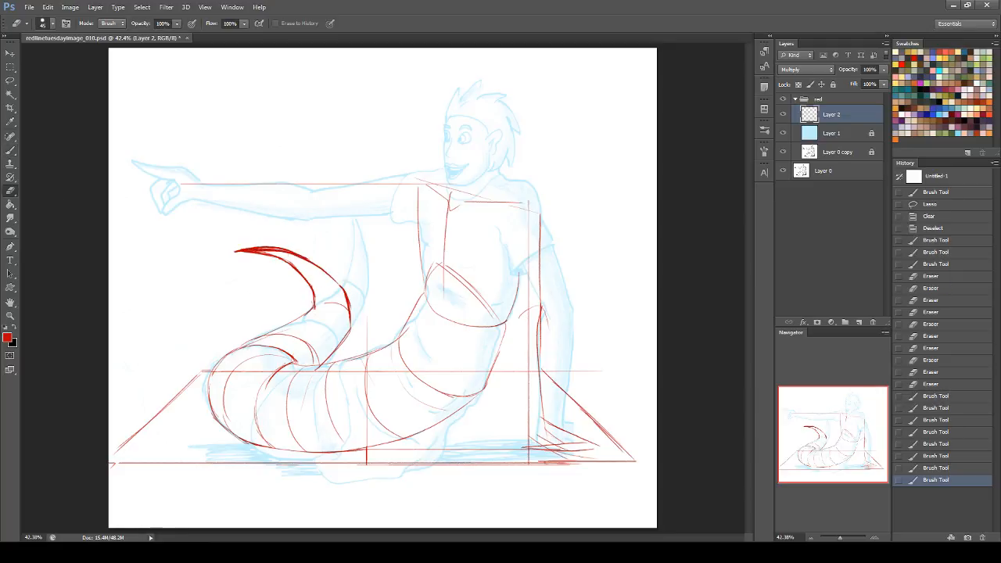
mouse_move(268, 252)
left_mouse_down()
mouse_move(334, 283)
mouse_move(294, 258)
mouse_move(316, 269)
left_mouse_up()
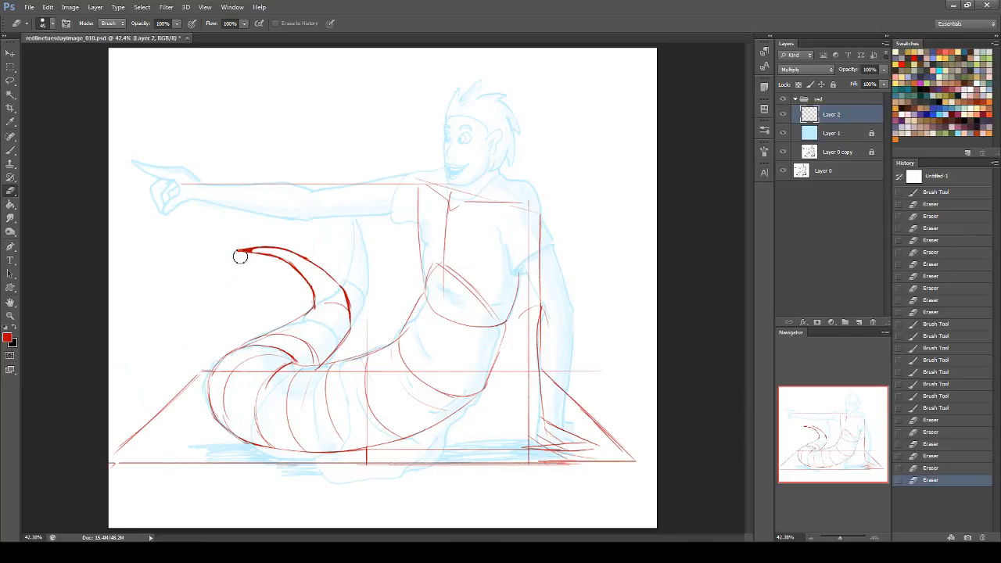
left_click_drag(246, 251, 314, 274)
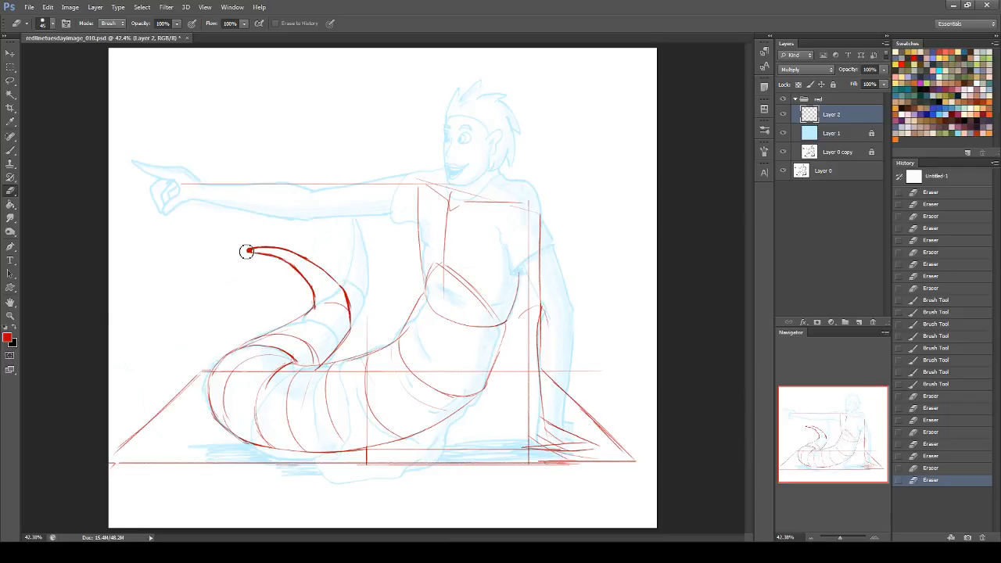
mouse_move(249, 258)
left_mouse_down()
mouse_move(255, 246)
mouse_move(289, 245)
left_mouse_up()
mouse_move(319, 292)
left_mouse_down()
mouse_move(321, 314)
mouse_move(341, 282)
mouse_move(350, 295)
left_mouse_up()
key("ctrl+z")
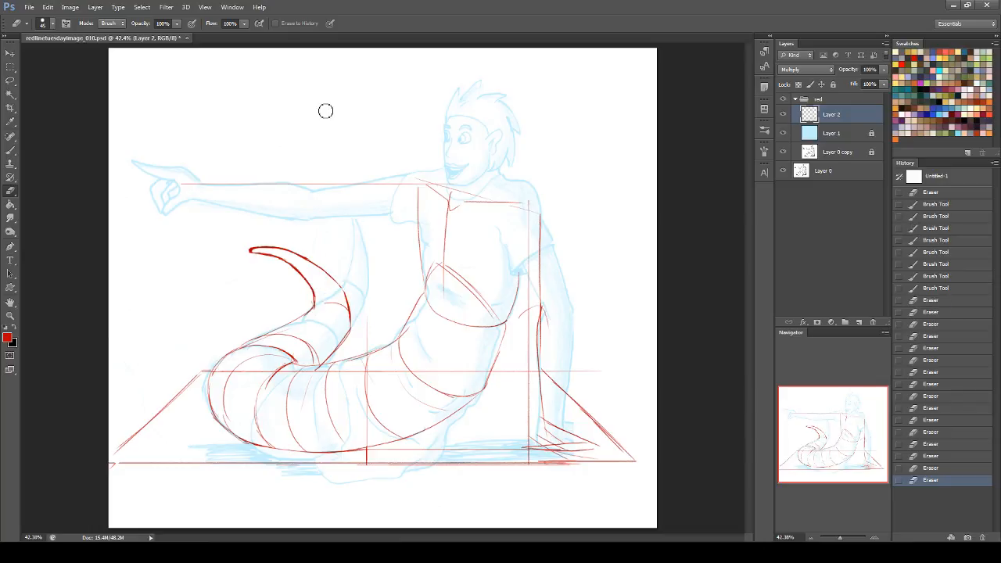
left_click(10, 150)
left_click(47, 23)
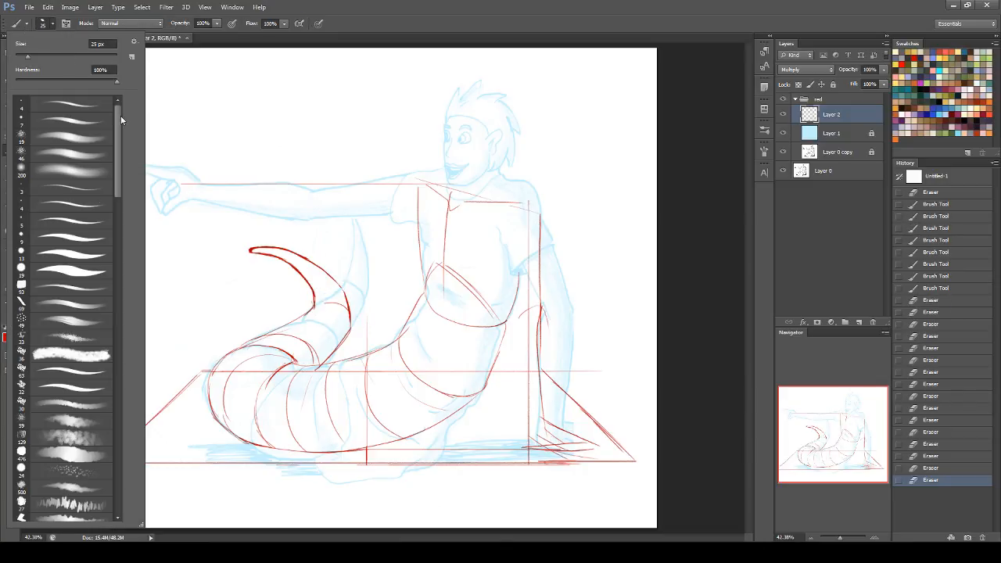
left_click(90, 152)
left_click(59, 56)
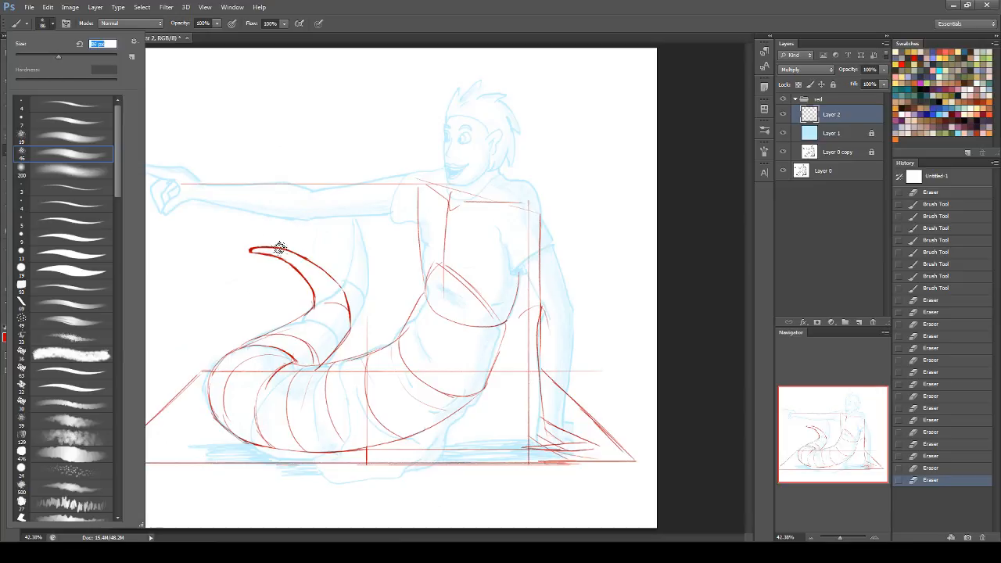
left_click_drag(243, 248, 241, 246)
key("ctrl+z")
- Choose a larger soft-edged eraser and thin the heavy outlines of the tail tip
left_click(10, 190)
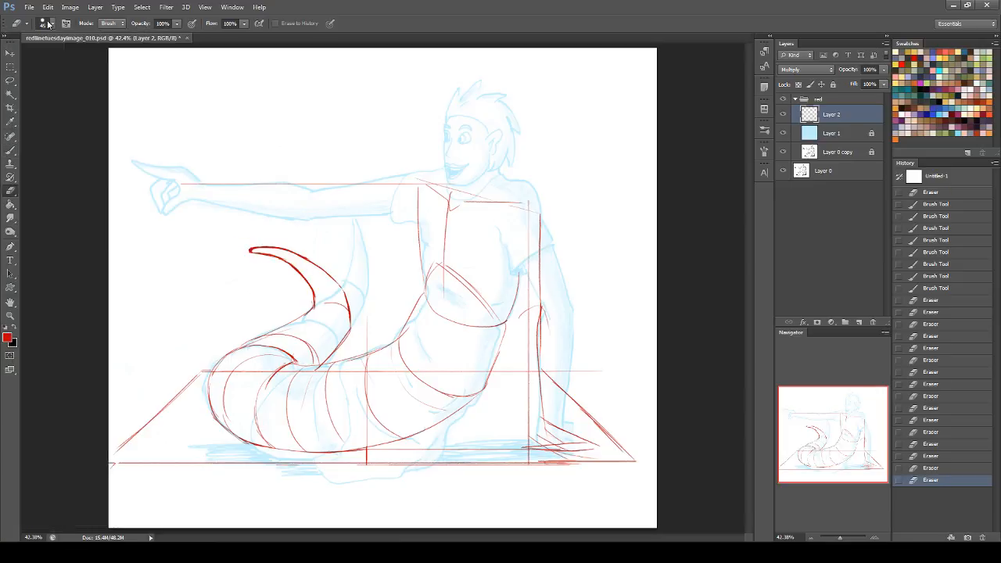
left_click(47, 24)
left_click(66, 121)
left_click(63, 56)
left_click_drag(293, 264, 284, 246)
left_click_drag(345, 283, 342, 297)
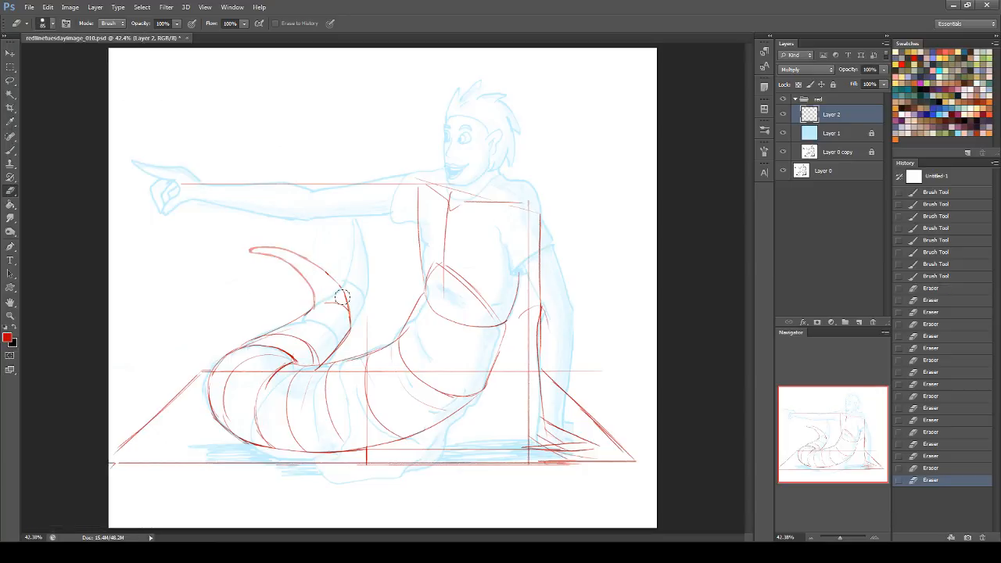
- Choose a fine brush preset for the red linework and save the file
left_click(11, 151)
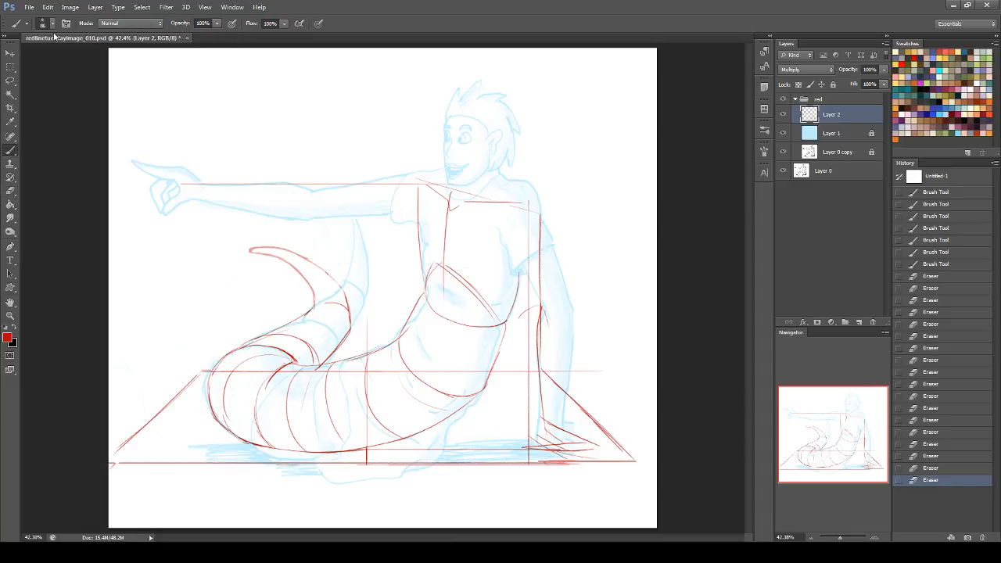
left_click(47, 23)
mouse_move(119, 165)
left_mouse_down()
mouse_move(118, 433)
mouse_move(130, 472)
mouse_move(138, 337)
mouse_move(133, 353)
left_mouse_up()
left_click(81, 313)
mouse_move(418, 13)
left_mouse_down()
mouse_move(395, 14)
mouse_move(460, 69)
mouse_move(458, 2)
left_mouse_up()
key("ctrl+s")
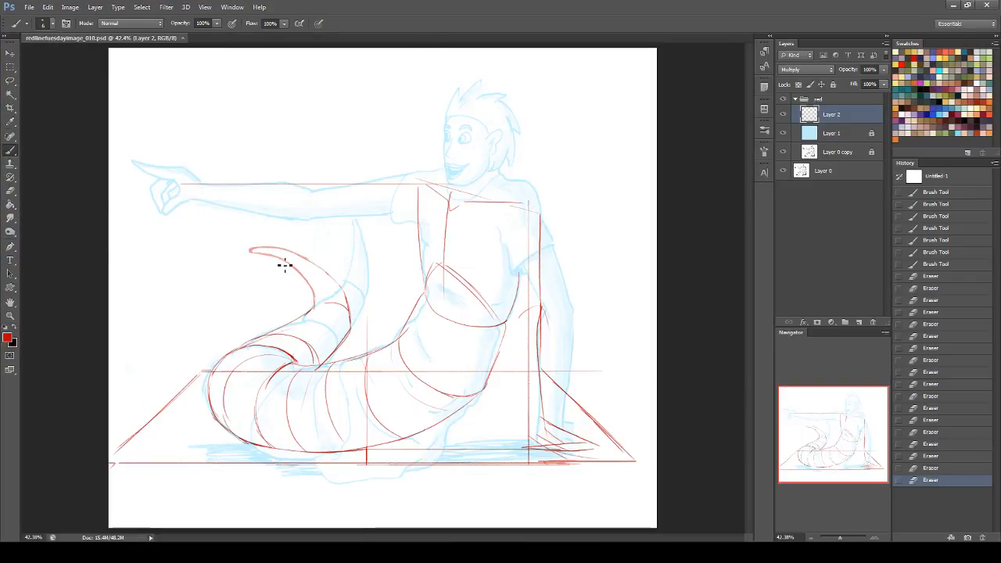
- Enlarge the brush slightly and draw cross-contour curves around the rear tail section from the coil to the tip
key("bracketright")
key("bracketright")
key("bracketright")
key("bracketright")
left_click_drag(300, 322, 337, 352)
key("ctrl+z")
left_click_drag(301, 321, 334, 344)
mouse_move(312, 311)
left_mouse_down()
mouse_move(358, 305)
mouse_move(350, 326)
left_mouse_up()
left_click_drag(313, 299, 330, 283)
left_click_drag(281, 259, 288, 248)
left_click_drag(344, 300, 342, 342)
key("ctrl+z")
key("ctrl+z")
key("ctrl+z")
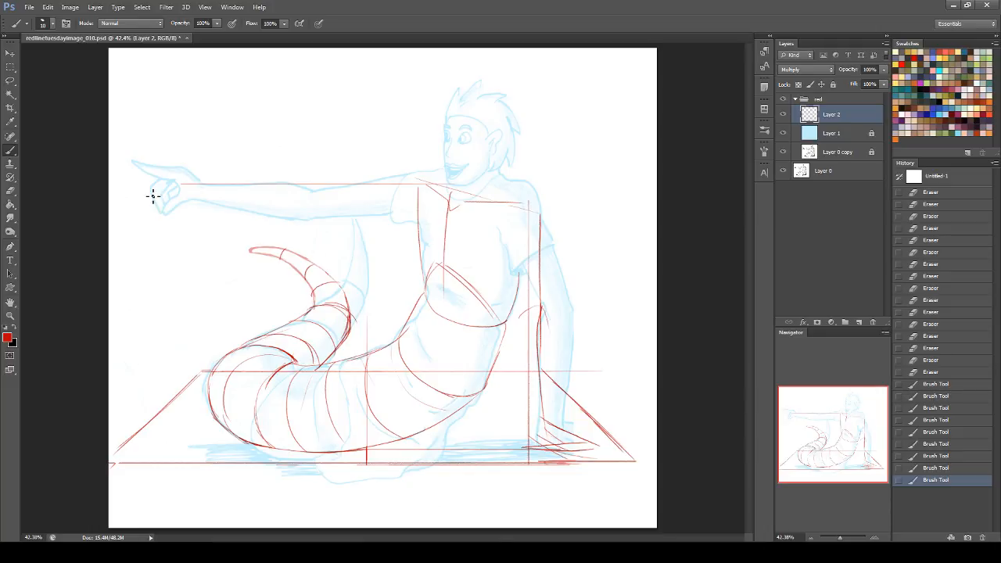
- Erase the stray red strokes along the outer edge of the tail's upper bend and return to the brush
left_click(10, 190)
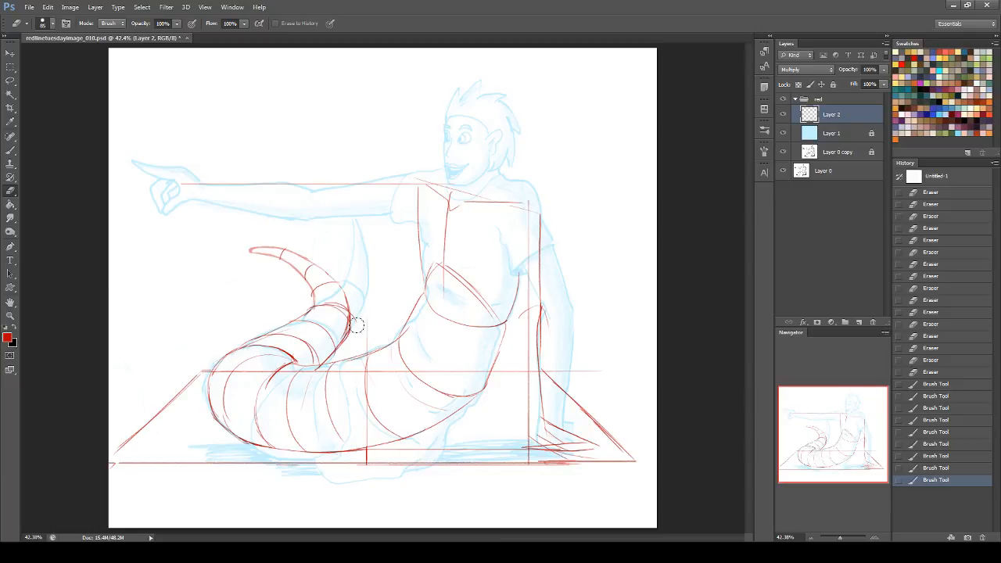
left_click_drag(365, 323, 353, 331)
left_click(8, 152)
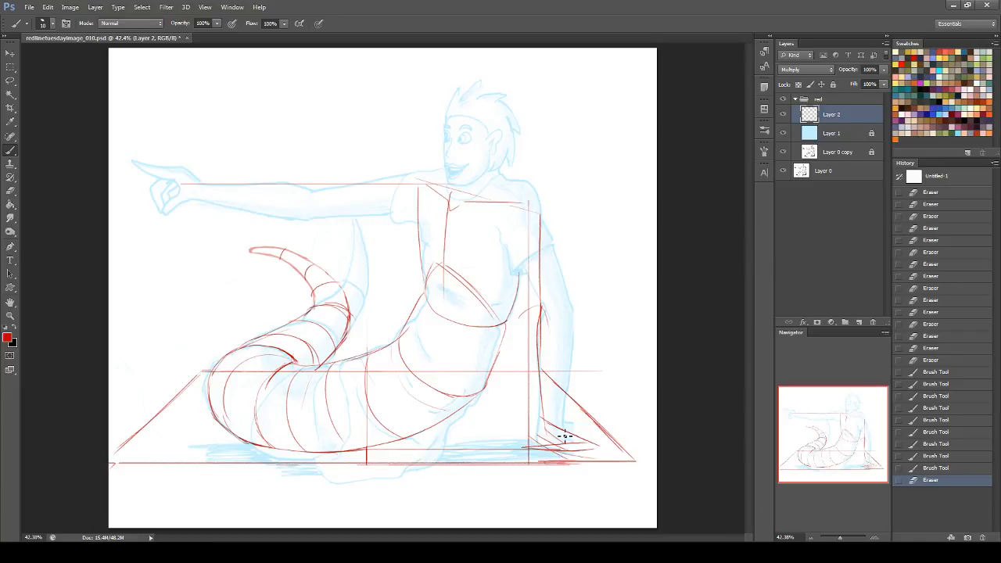
- Mark the pit of the neck and the lower end of the torso's center line with short red ticks
left_click_drag(793, 539, 734, 529)
type("100")
key("Return")
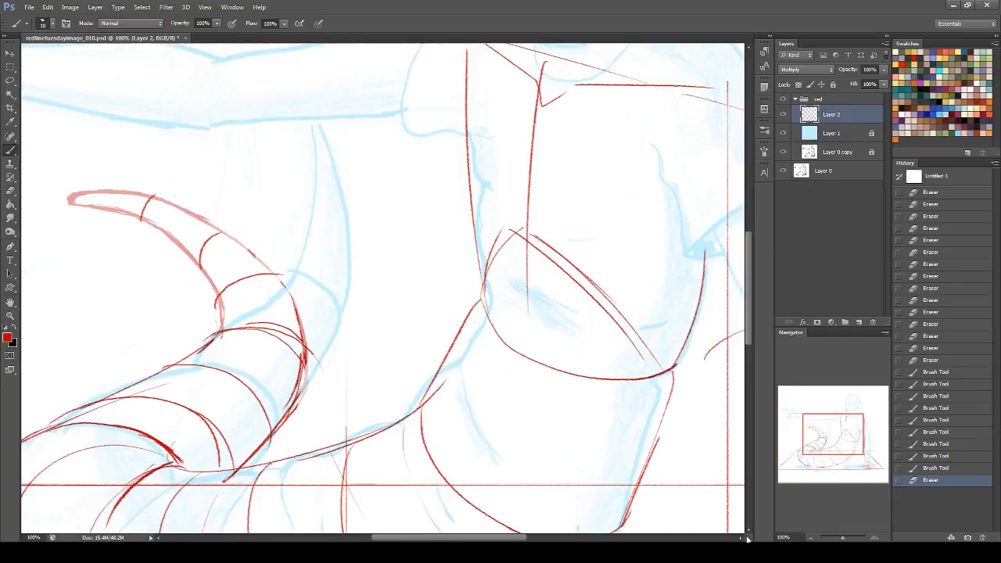
left_click_drag(803, 444, 827, 425)
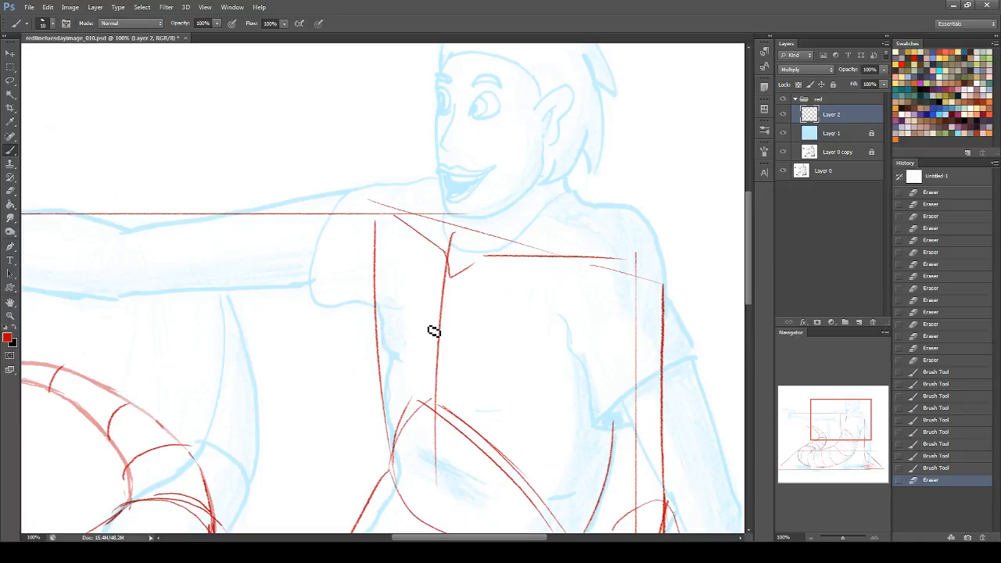
left_click_drag(431, 401, 446, 405)
left_click_drag(442, 276, 461, 275)
left_click_drag(444, 274, 463, 275)
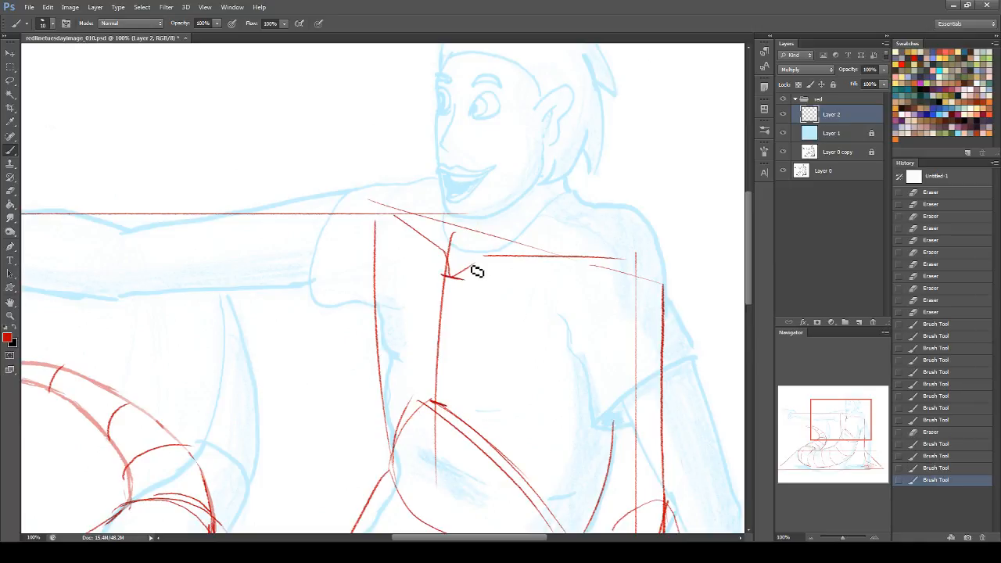
- Draw the lower rib cage arch on both sides of the center line and reinforce the collarbone lines
left_click_drag(382, 358, 430, 383)
mouse_move(441, 328)
left_mouse_down()
mouse_move(429, 383)
mouse_move(543, 440)
left_mouse_up()
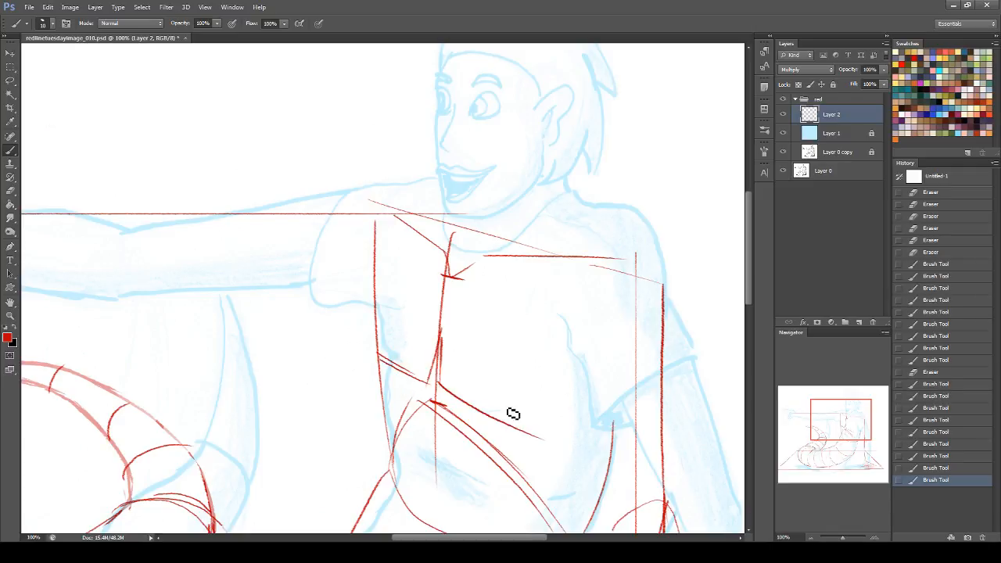
mouse_move(391, 223)
left_mouse_down()
mouse_move(457, 274)
mouse_move(592, 269)
left_mouse_up()
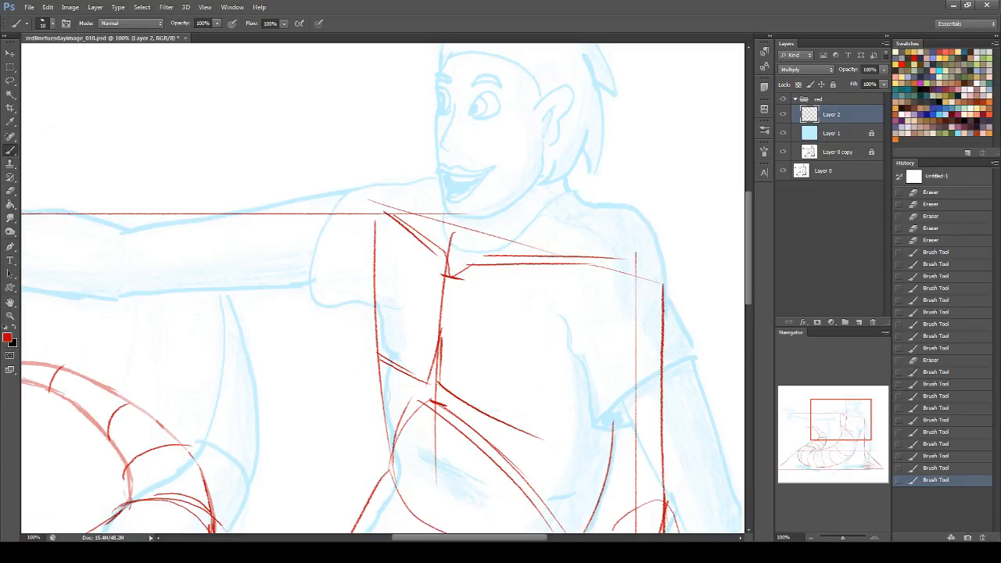
- Draw the curve of the back of the skull, the back of the neck and the base of the neck in red
left_click_drag(829, 422, 824, 415)
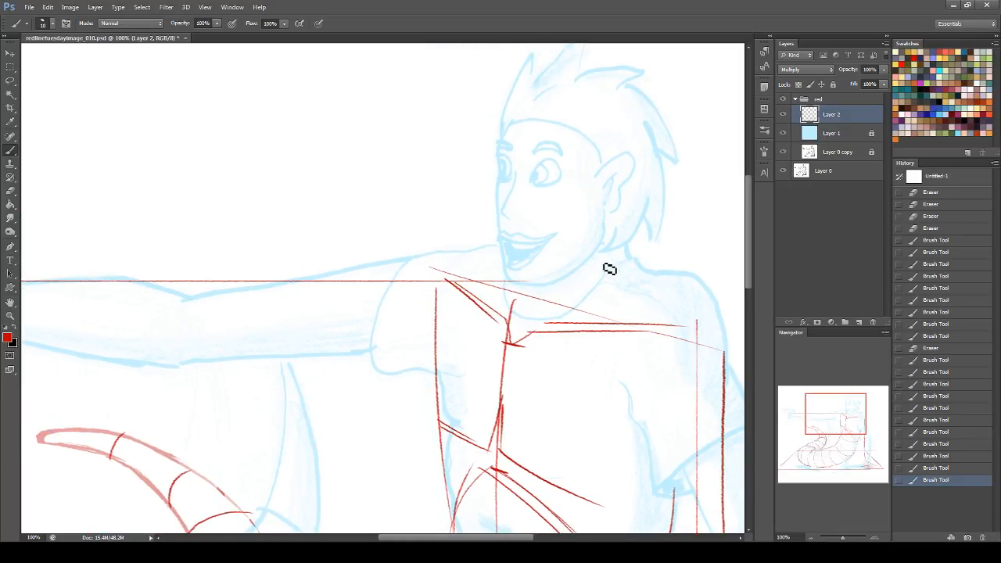
left_click_drag(657, 195, 640, 220)
key("ctrl+z")
mouse_move(658, 142)
left_mouse_down()
mouse_move(643, 239)
mouse_move(657, 220)
mouse_move(618, 244)
left_mouse_up()
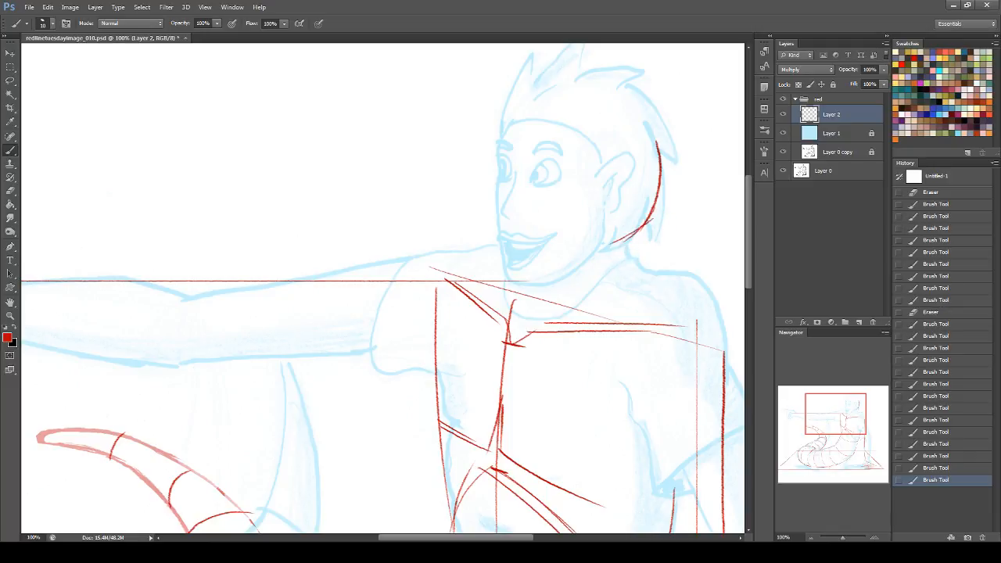
left_click_drag(536, 286, 608, 300)
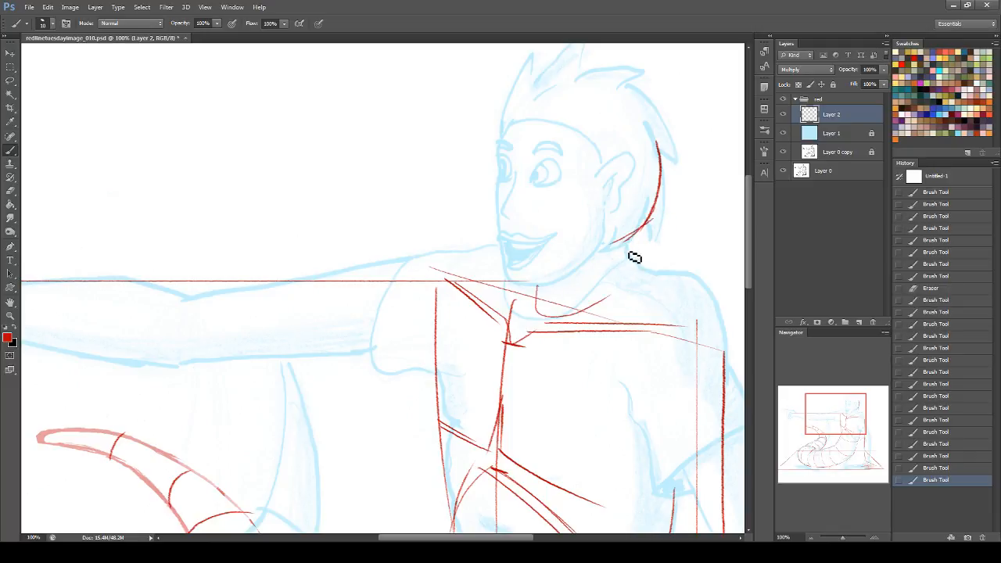
mouse_move(625, 244)
left_mouse_down()
mouse_move(616, 295)
mouse_move(567, 317)
left_mouse_up()
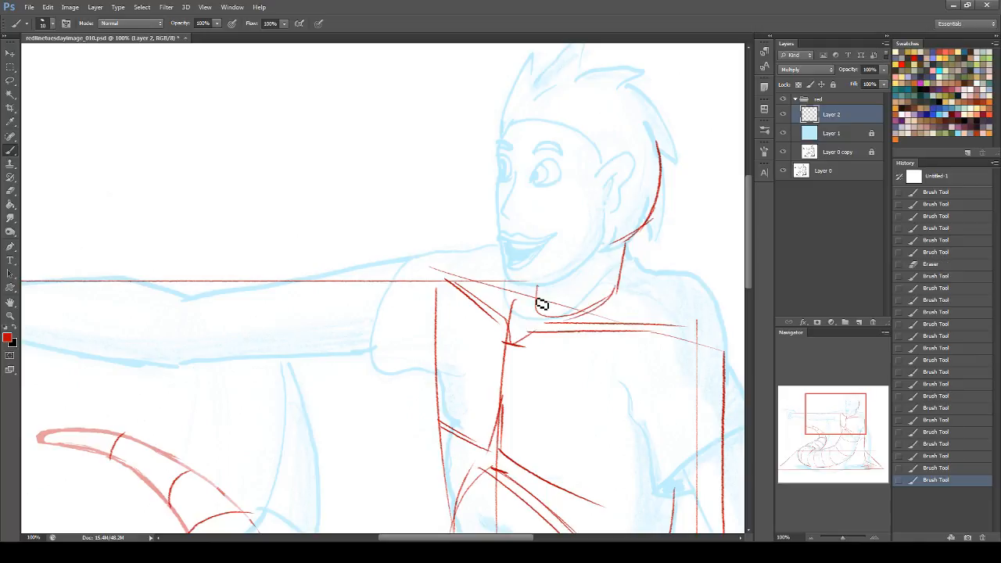
- Draw the raised shoulder contour of the pointing arm, with a chest muscle line and an armpit curve below it
left_click_drag(849, 432, 836, 427)
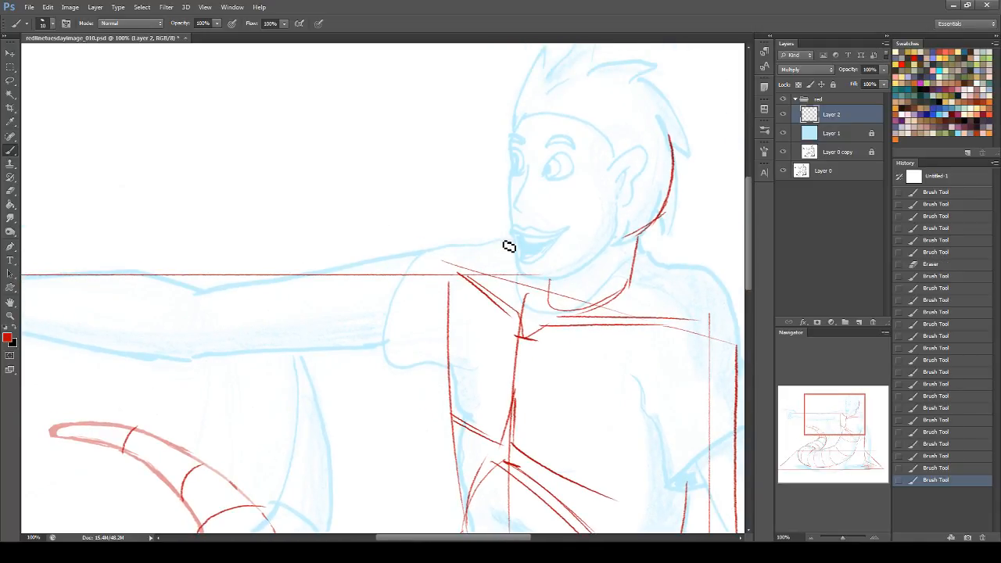
mouse_move(502, 239)
left_mouse_down()
mouse_move(368, 263)
mouse_move(452, 341)
left_mouse_up()
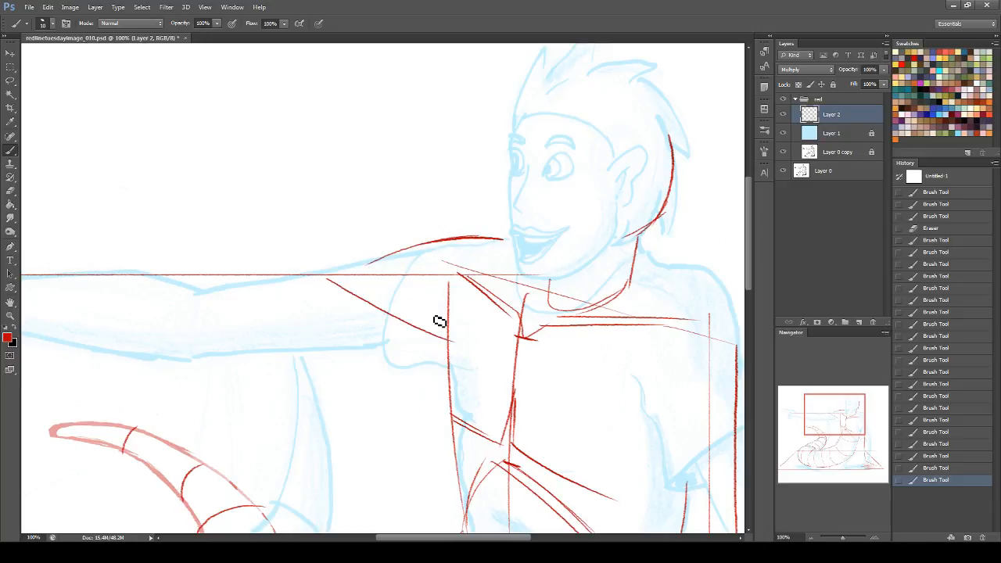
left_click_drag(334, 272, 431, 244)
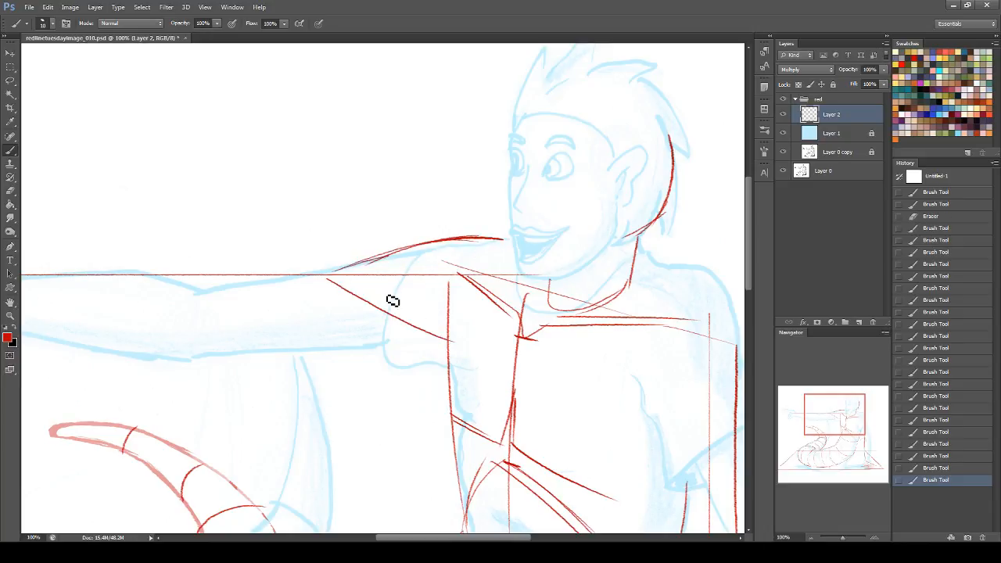
mouse_move(391, 344)
left_mouse_down()
mouse_move(436, 358)
mouse_move(431, 347)
mouse_move(450, 365)
left_mouse_up()
key("ctrl+z")
left_click_drag(392, 311, 418, 323)
left_click_drag(512, 241, 481, 237)
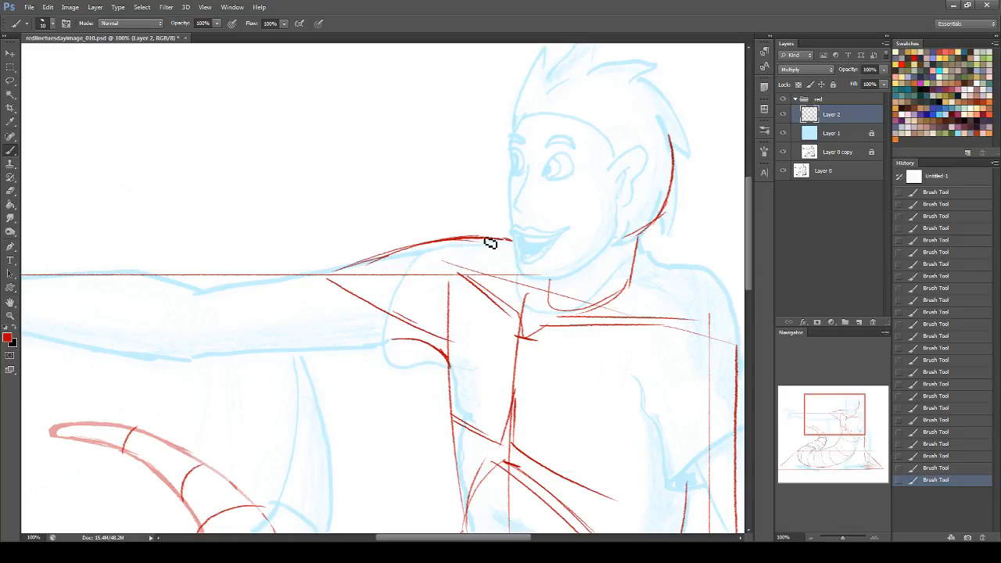
- Draw the top and bottom contours of the pointing upper arm from the shoulder to the elbow
left_click_drag(823, 412, 806, 407)
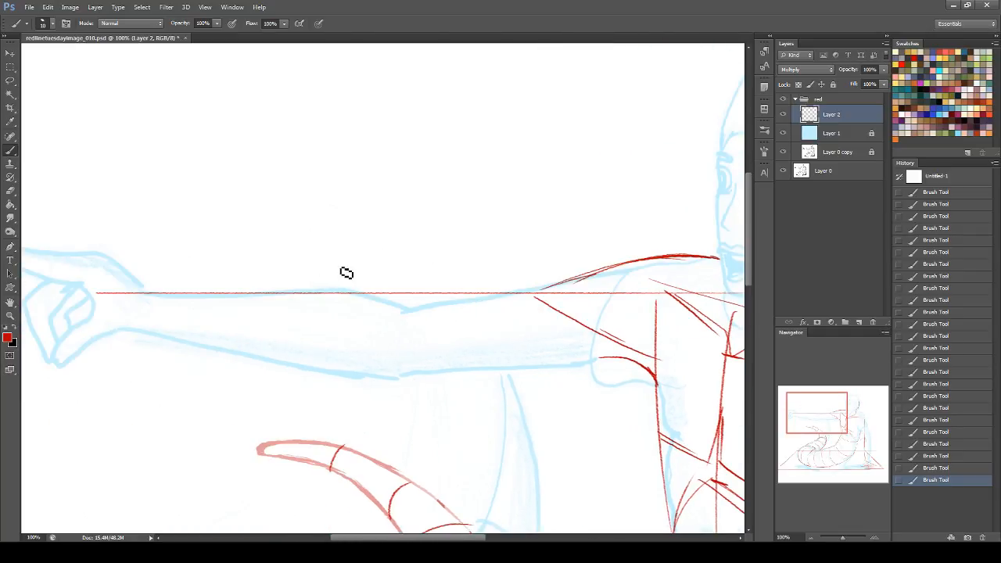
left_click_drag(363, 290, 575, 277)
key("ctrl+z")
left_click_drag(363, 289, 576, 278)
left_click_drag(376, 376, 582, 369)
key("ctrl+z")
left_click_drag(363, 373, 654, 359)
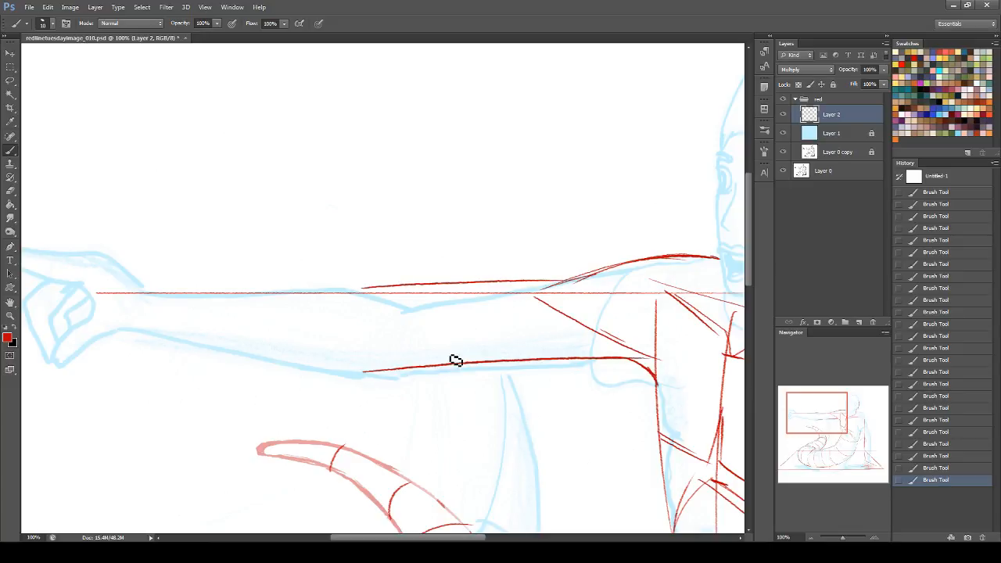
key("ctrl+z")
left_click_drag(375, 374, 625, 361)
left_click_drag(380, 284, 450, 278)
left_click_drag(832, 418, 817, 413)
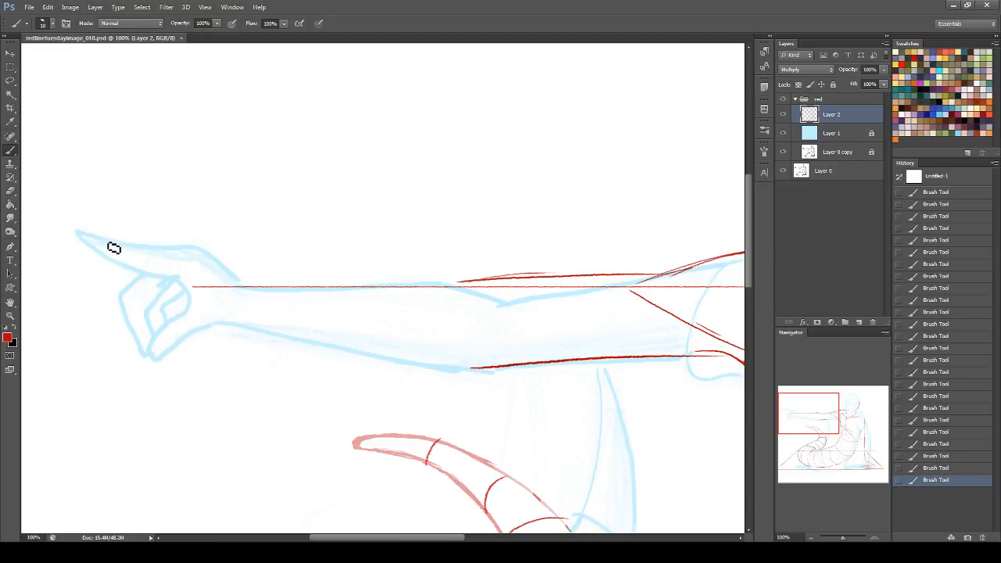
left_click_drag(58, 271, 252, 286)
left_click_drag(38, 272, 253, 284)
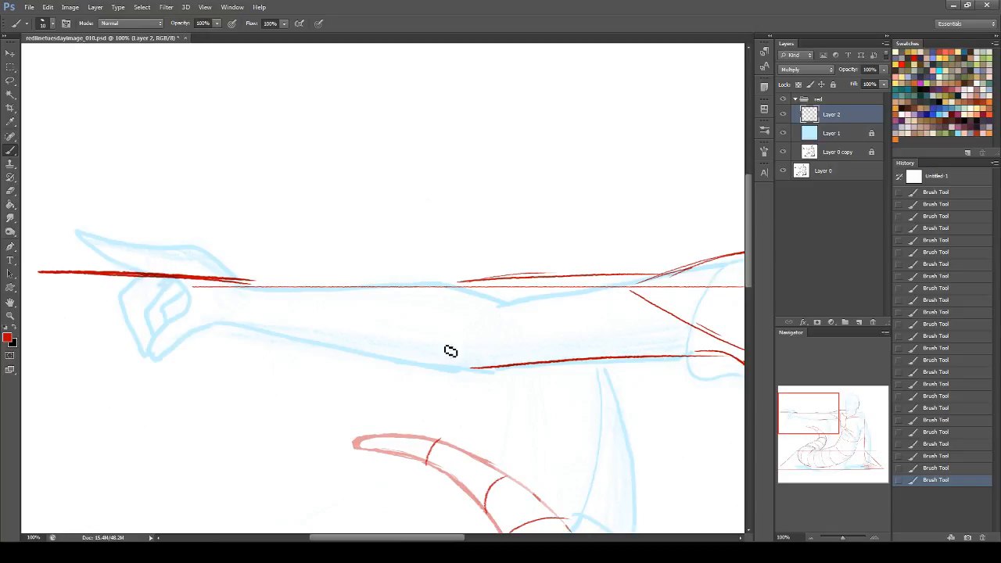
left_click(936, 457)
left_click(938, 446)
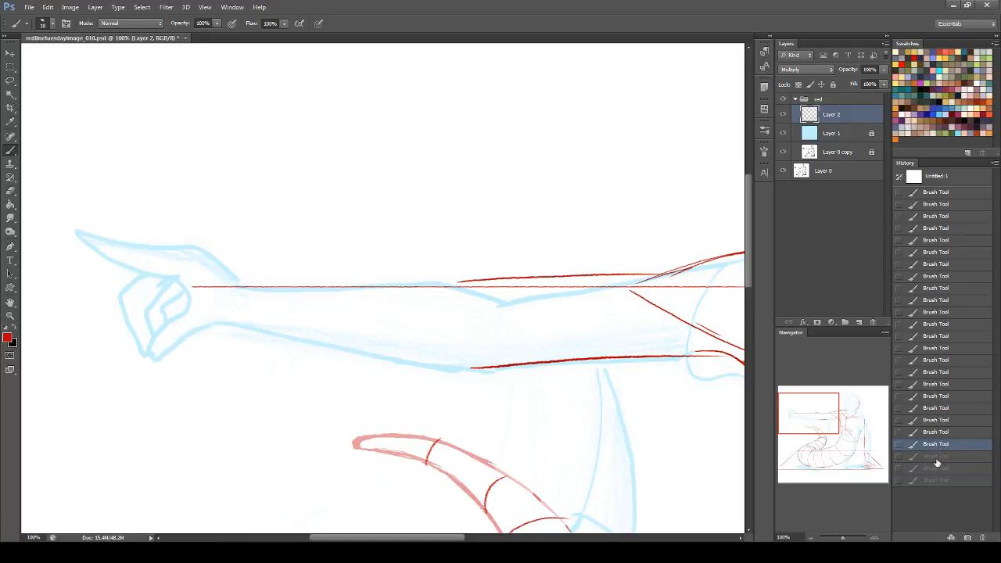
left_click(938, 458)
- Save the file and draw a straight guide for the pointing finger, the wrist line, the finger's underside and the fist's front edge
key("ctrl+s")
left_click_drag(426, 539, 387, 540)
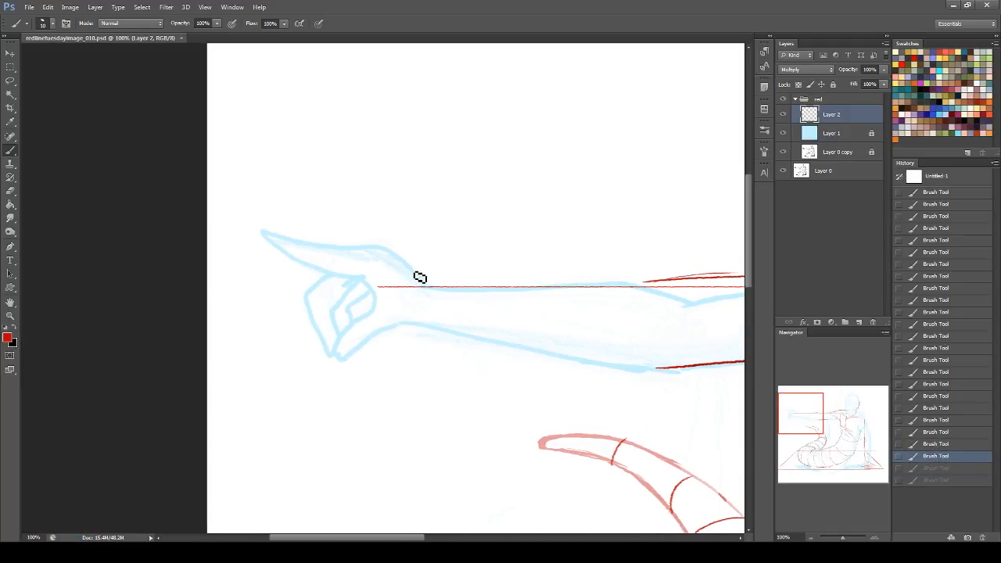
left_click_drag(427, 278, 216, 276)
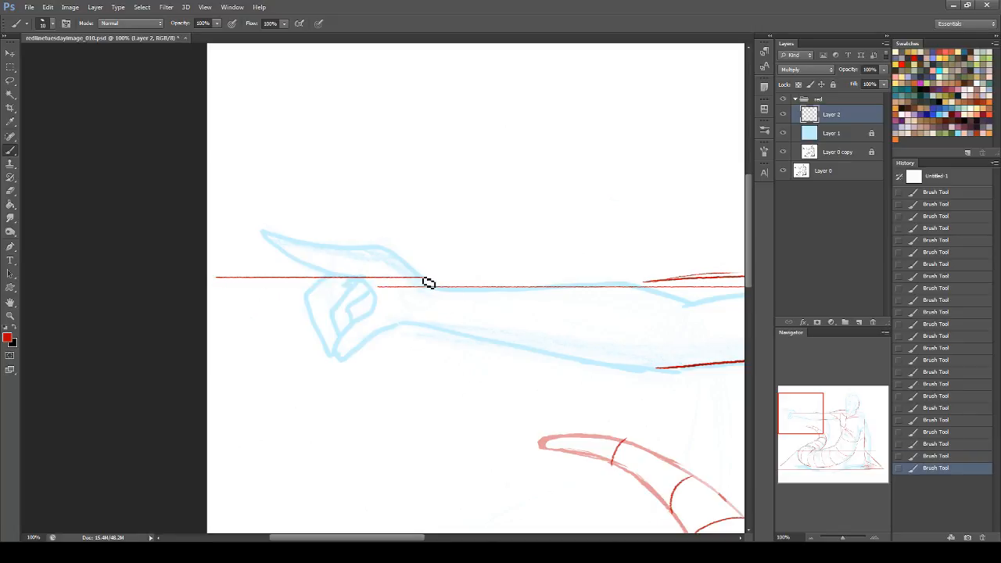
left_click_drag(379, 274, 463, 288)
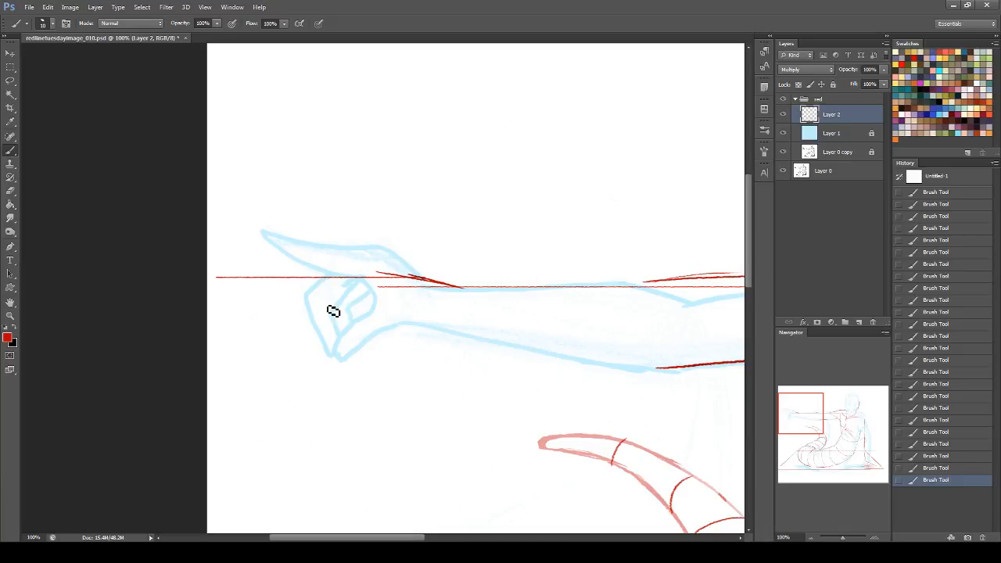
left_click_drag(230, 287, 353, 304)
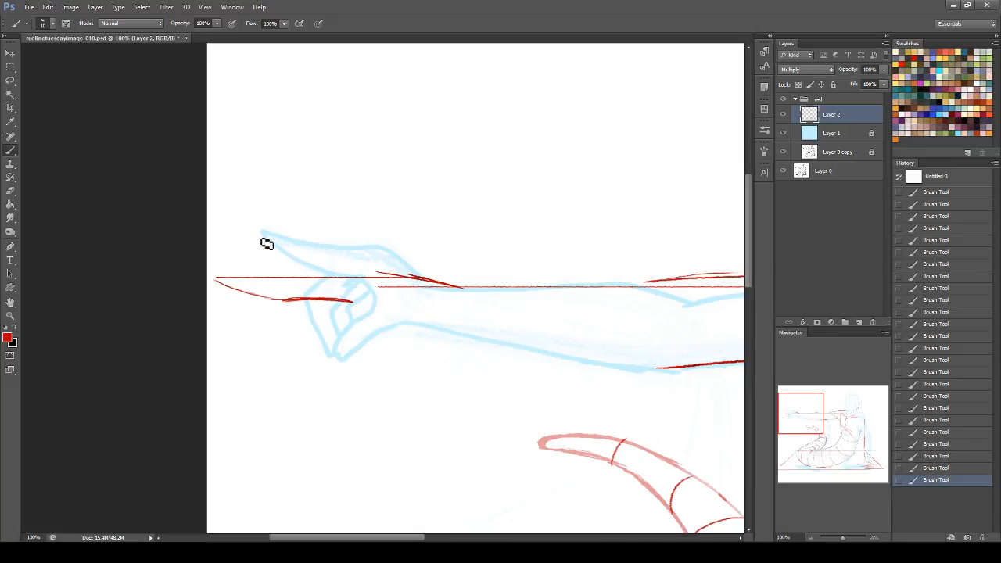
mouse_move(231, 290)
left_mouse_down()
mouse_move(257, 308)
mouse_move(282, 306)
mouse_move(257, 296)
mouse_move(294, 307)
left_mouse_up()
mouse_move(355, 303)
left_mouse_down()
mouse_move(441, 357)
mouse_move(342, 355)
left_mouse_up()
left_click(883, 530)
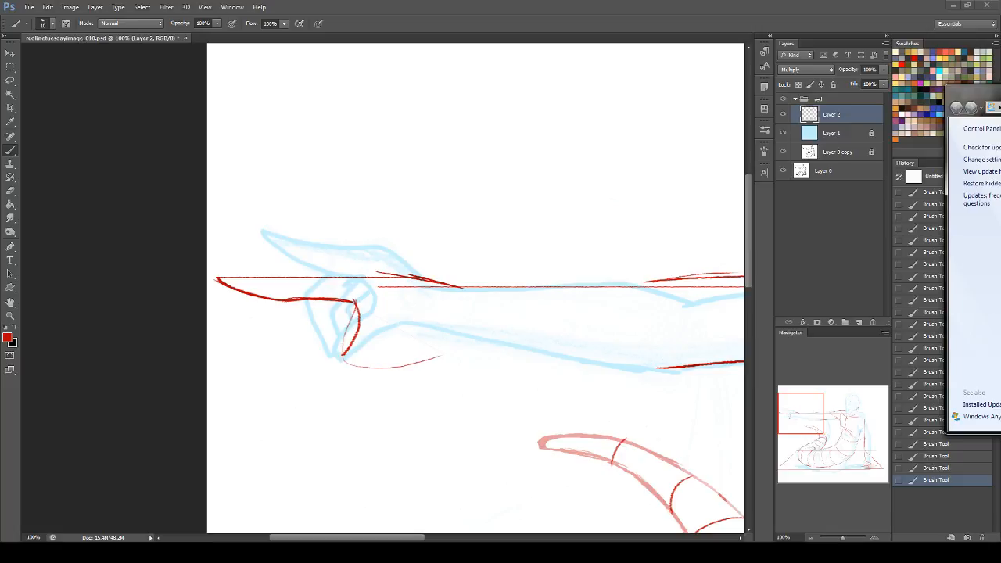
key("alt+F4")
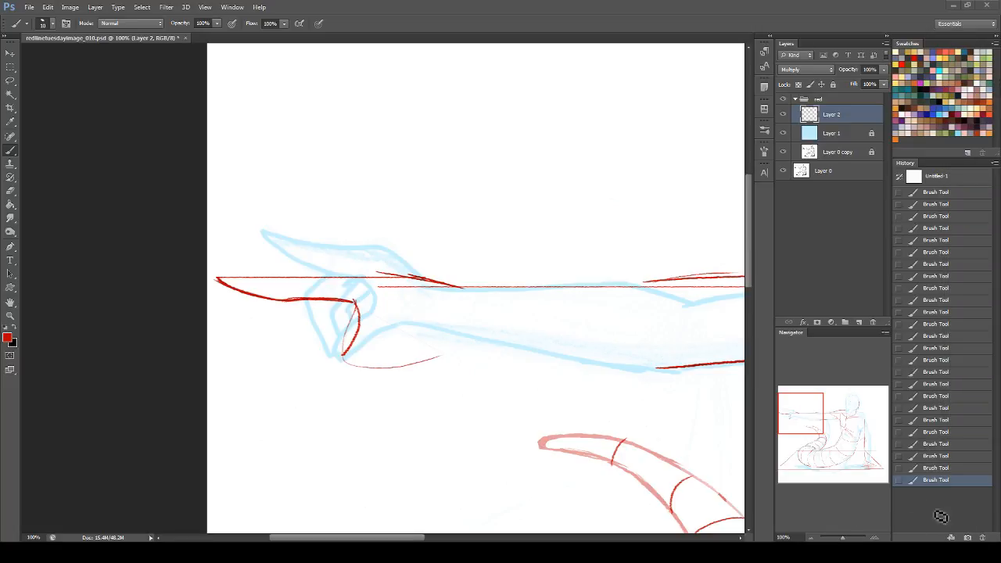
left_click(947, 552)
left_click(359, 326)
- Save the file and outline the curled front, lower palm edge and rounded wrist of the pointing hand
key("ctrl+s")
left_click_drag(354, 302, 359, 334)
mouse_move(401, 366)
left_mouse_down()
mouse_move(451, 345)
mouse_move(431, 355)
mouse_move(468, 307)
mouse_move(450, 285)
left_mouse_up()
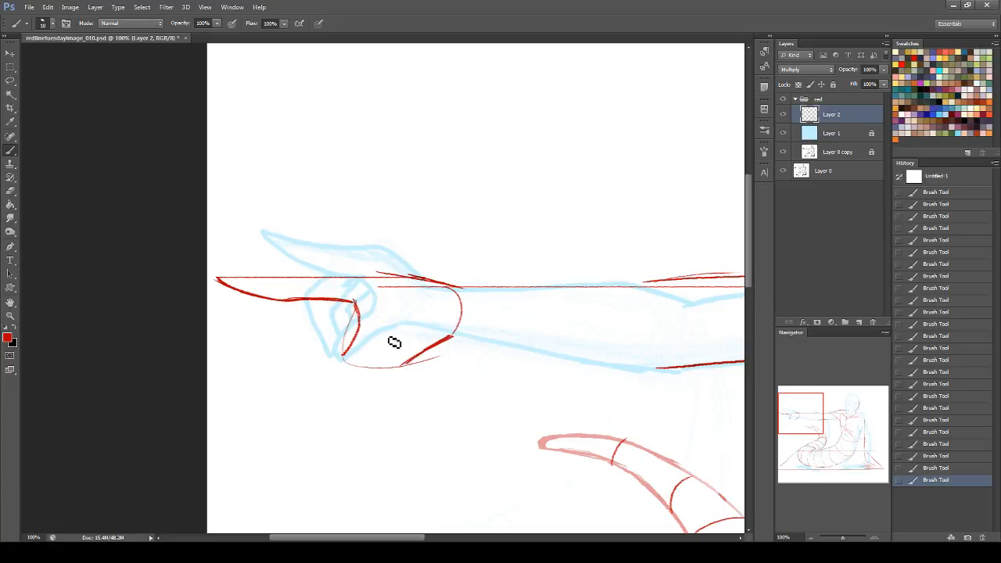
left_click_drag(363, 340, 408, 361)
- Compare the red hand with the original drawing and sketch the folded fingers and thumb inside the fist
left_click(783, 99)
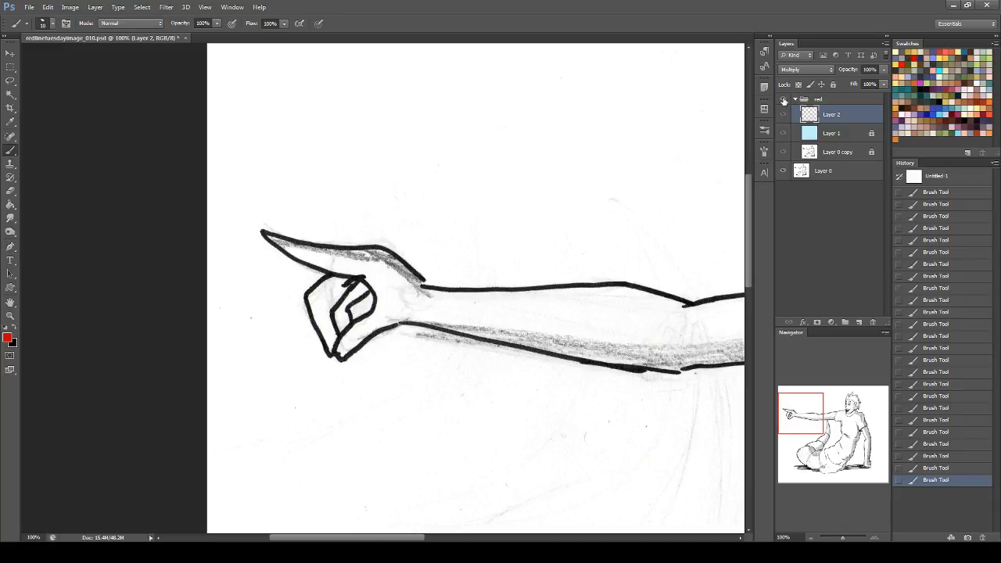
left_click(785, 99)
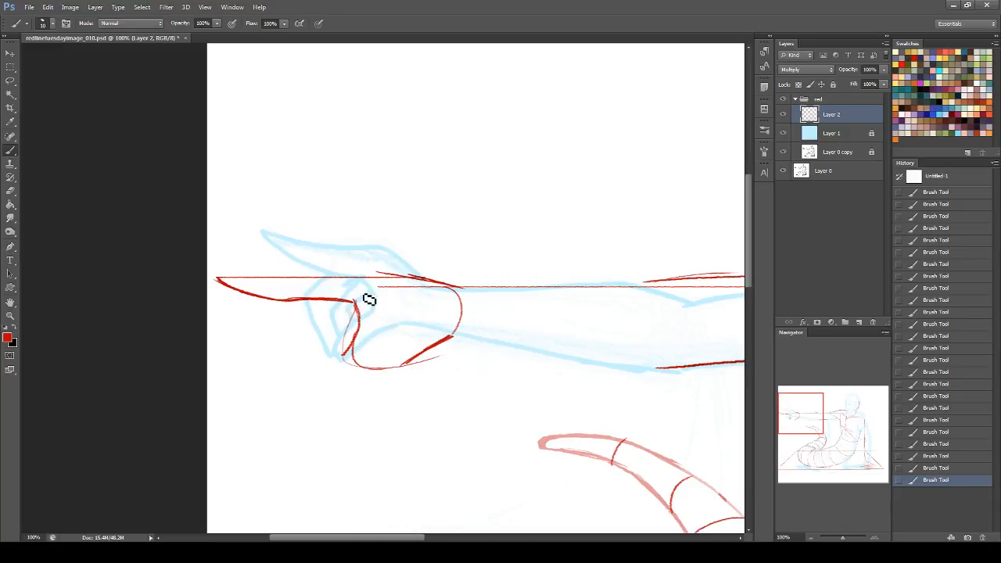
mouse_move(369, 279)
left_mouse_down()
mouse_move(354, 300)
mouse_move(351, 352)
mouse_move(368, 368)
left_mouse_up()
left_click_drag(370, 312, 432, 340)
left_click_drag(380, 368, 414, 345)
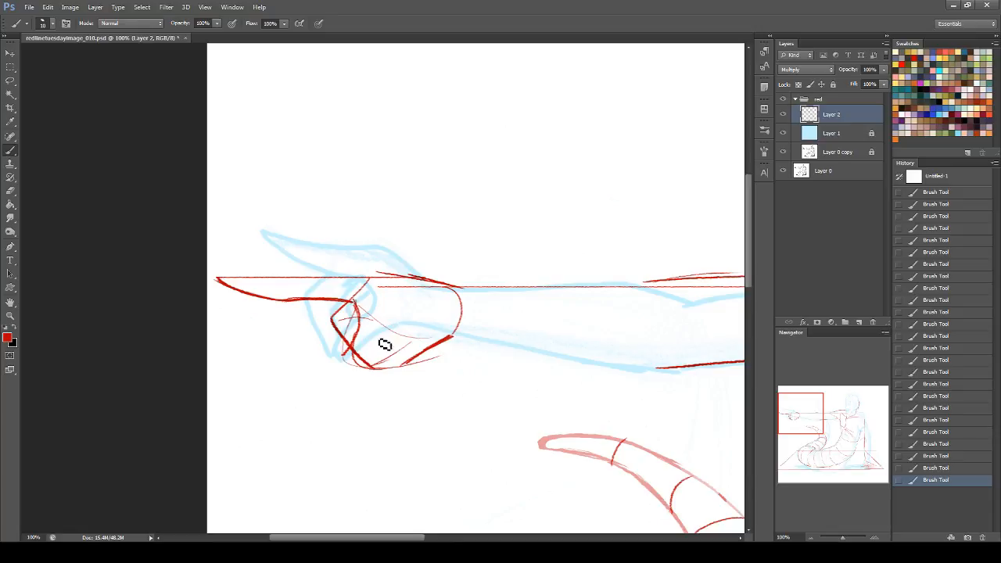
mouse_move(378, 334)
left_mouse_down()
mouse_move(367, 361)
mouse_move(378, 334)
left_mouse_up()
left_click_drag(384, 330, 406, 343)
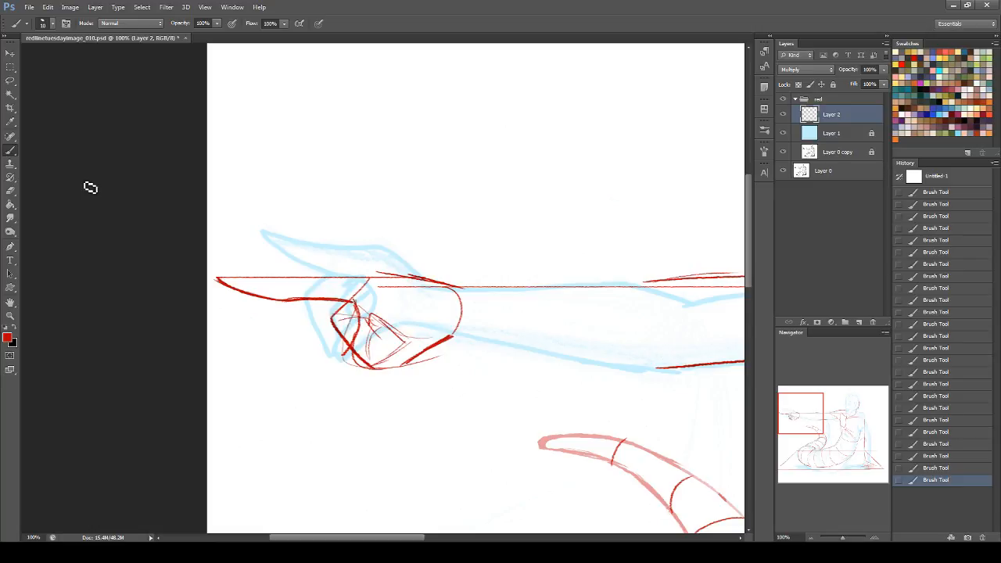
- Fade the inner finger sketch with the eraser and redraw the fist's front and lower outline in bolder red
left_click(10, 190)
mouse_move(362, 320)
left_mouse_down()
mouse_move(382, 358)
mouse_move(398, 307)
left_mouse_up()
left_click(11, 149)
mouse_move(355, 304)
left_mouse_down()
mouse_move(352, 373)
mouse_move(352, 360)
mouse_move(391, 369)
mouse_move(427, 353)
left_mouse_up()
mouse_move(374, 374)
left_mouse_down()
mouse_move(451, 332)
mouse_move(426, 356)
left_mouse_up()
- Erase the excess thickness of the fist's lower edge, redraw it as a thin line and hide the red group for comparison
left_click(11, 190)
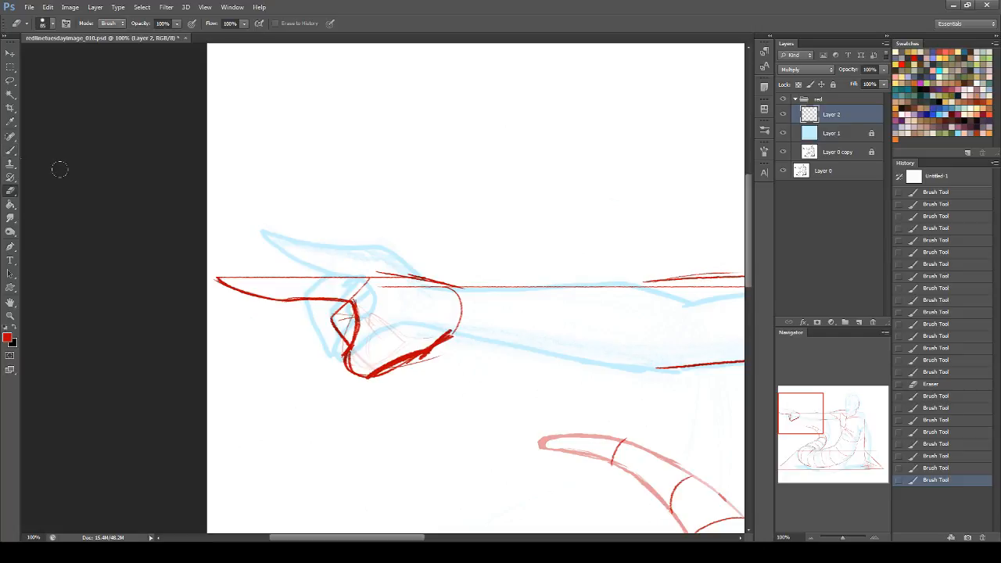
mouse_move(379, 381)
left_mouse_down()
mouse_move(405, 366)
mouse_move(435, 356)
left_mouse_up()
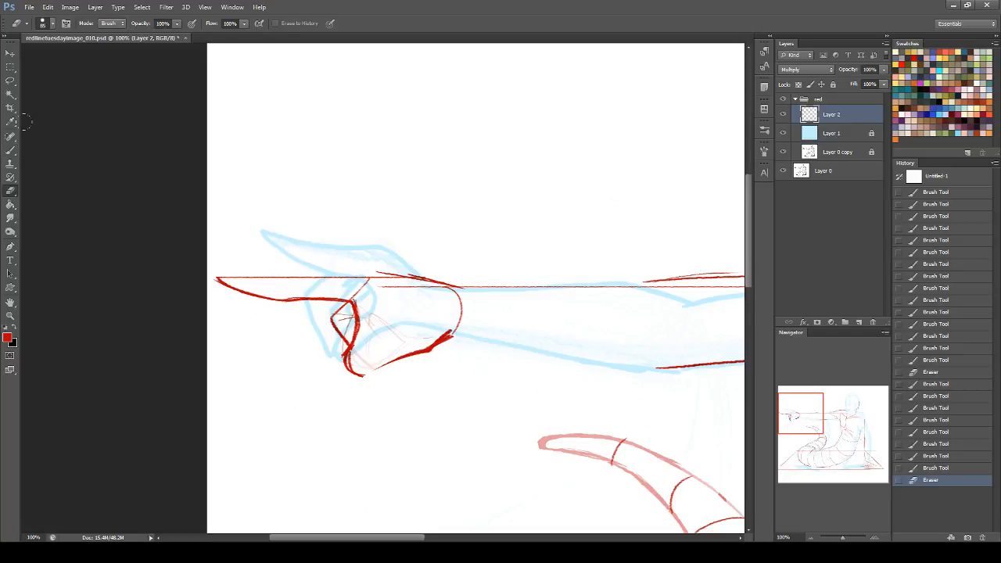
left_click(10, 149)
mouse_move(366, 377)
left_mouse_down()
mouse_move(449, 357)
mouse_move(438, 353)
left_mouse_up()
key("ctrl+z")
left_click_drag(365, 375, 430, 351)
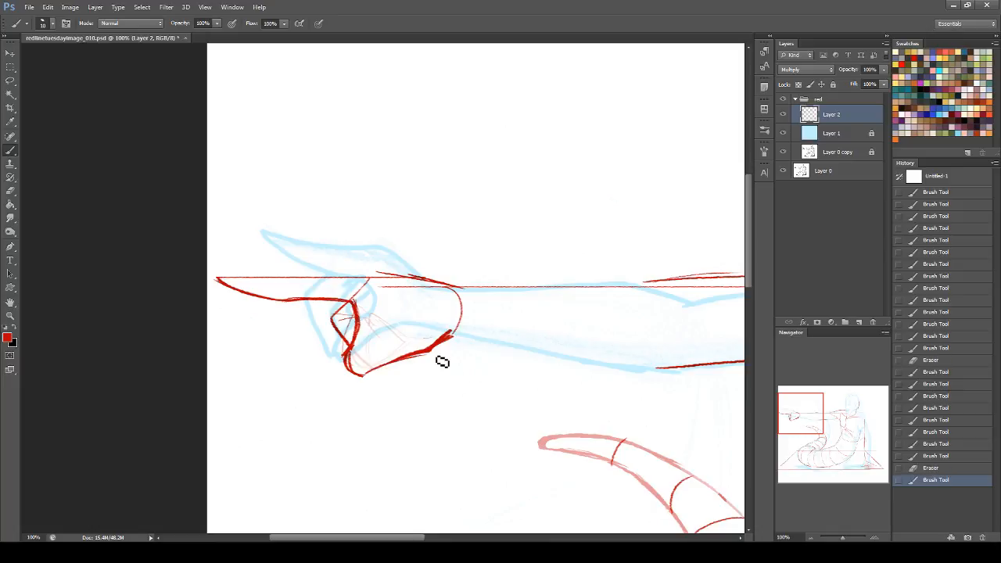
left_click(783, 98)
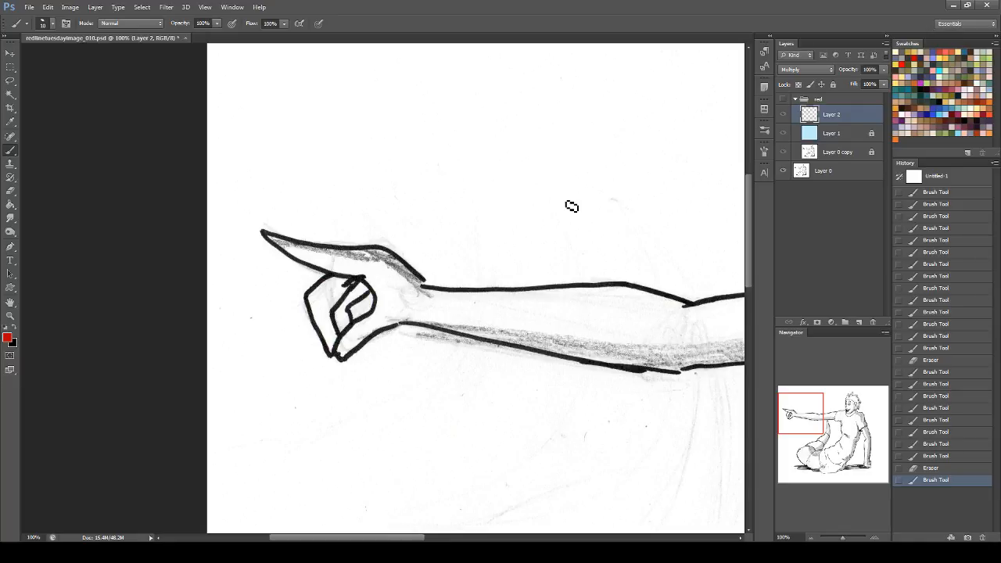
- Show the red group and draw the pointing arm's upper and lower forearm contours, tapering them into a V-shaped elbow with a short crease
left_click(784, 101)
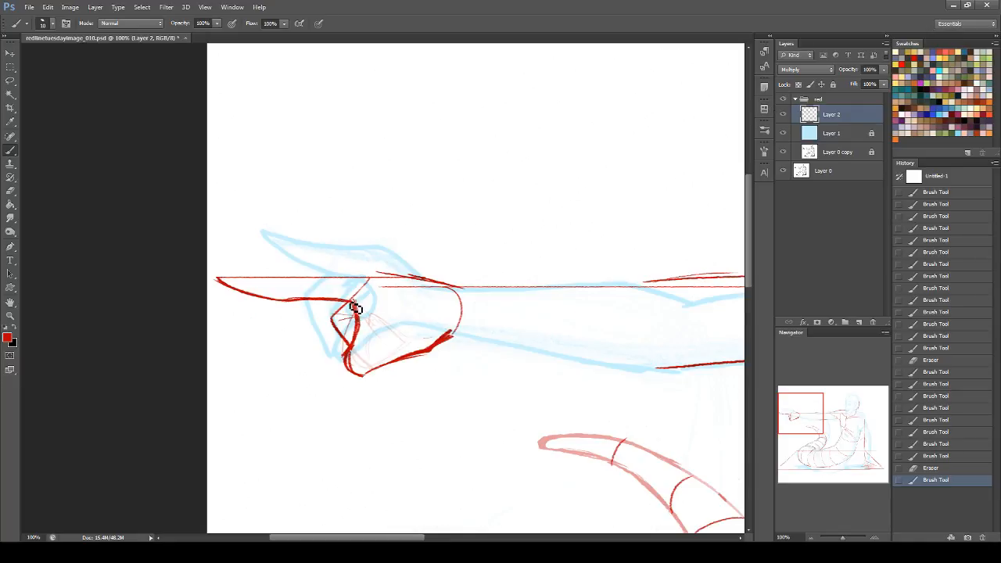
left_click_drag(801, 407, 817, 406)
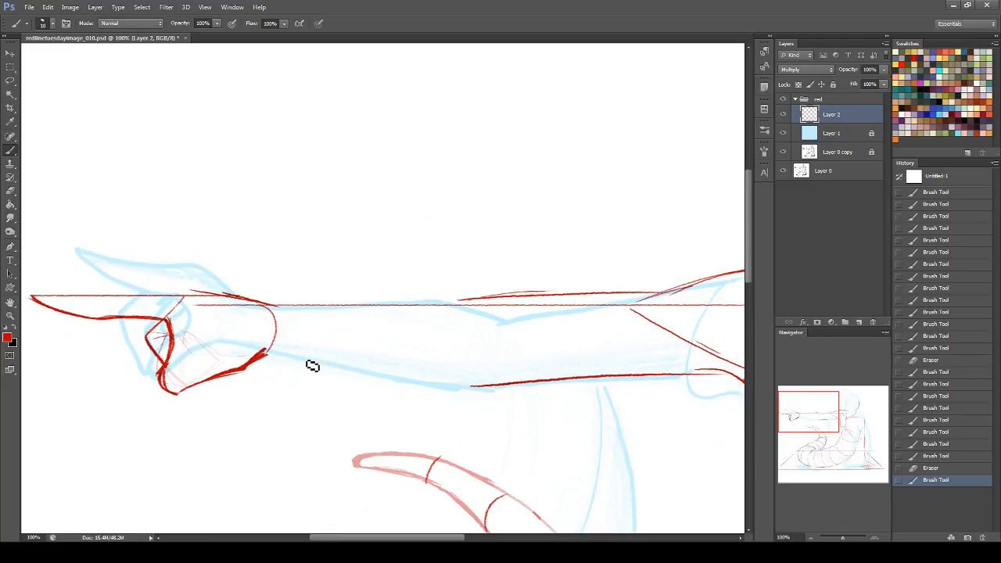
mouse_move(266, 355)
left_mouse_down()
mouse_move(478, 392)
mouse_move(530, 382)
left_mouse_up()
mouse_move(265, 300)
left_mouse_down()
mouse_move(413, 297)
mouse_move(473, 308)
mouse_move(506, 369)
mouse_move(473, 387)
left_mouse_up()
mouse_move(462, 308)
left_mouse_down()
mouse_move(528, 345)
mouse_move(548, 343)
mouse_move(504, 345)
left_mouse_up()
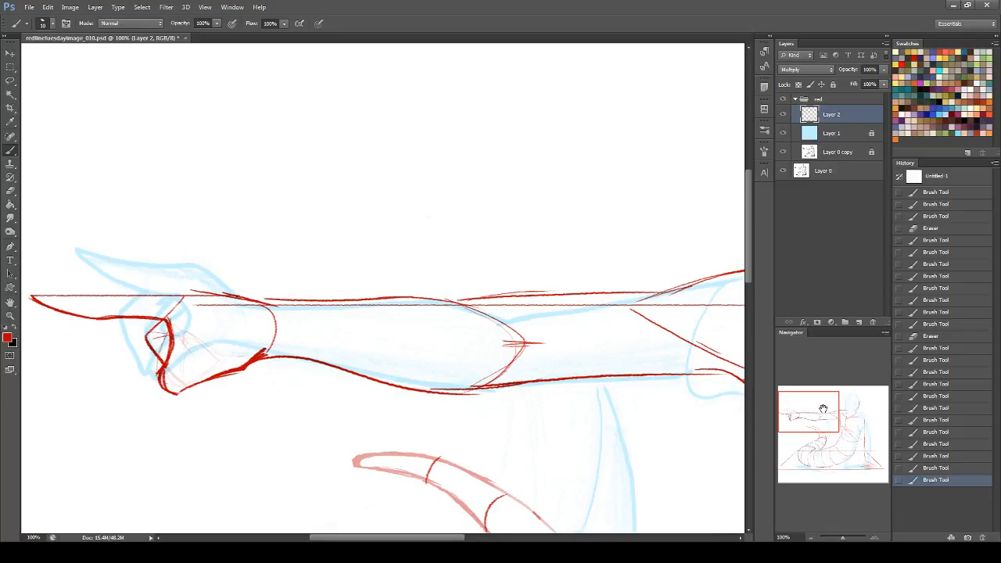
left_click_drag(822, 408, 826, 409)
key("ctrl+z")
mouse_move(444, 344)
left_mouse_down()
mouse_move(514, 347)
mouse_move(450, 350)
mouse_move(481, 343)
left_mouse_up()
- Redraw the back of the hand into the wrist with a bolder line and round the underside of the wrist into the forearm
left_click_drag(212, 311, 190, 299)
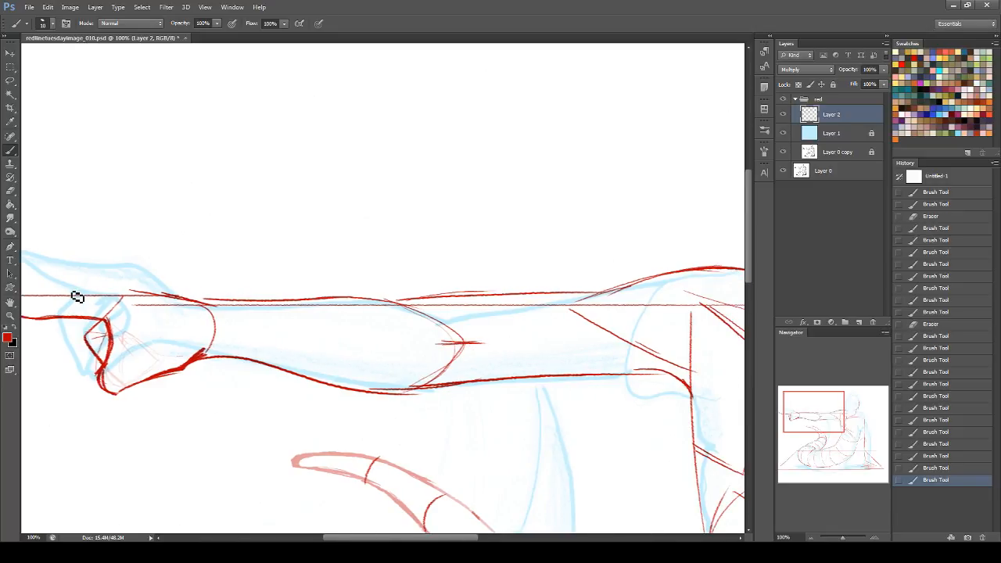
left_click_drag(806, 403, 795, 404)
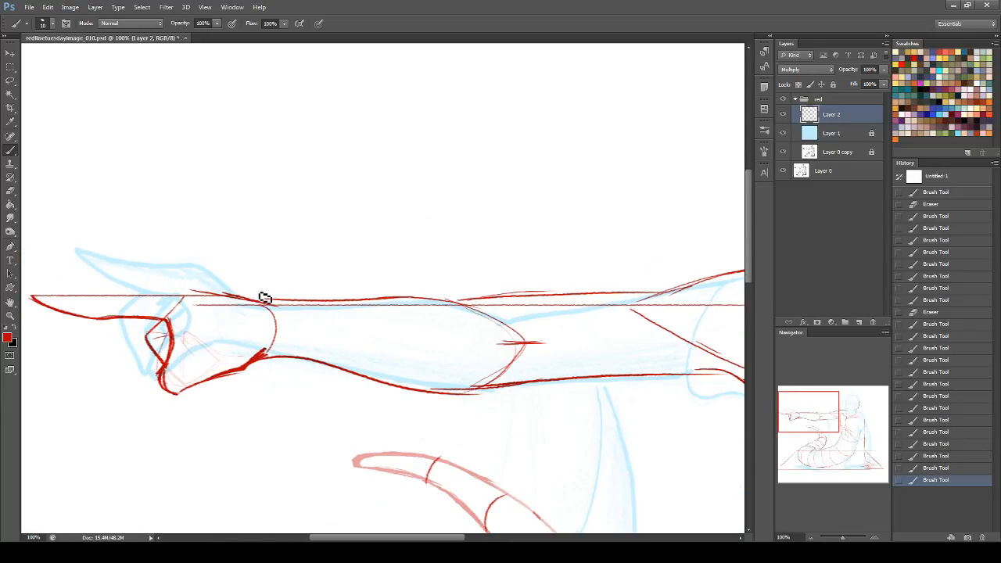
left_click_drag(226, 294, 296, 298)
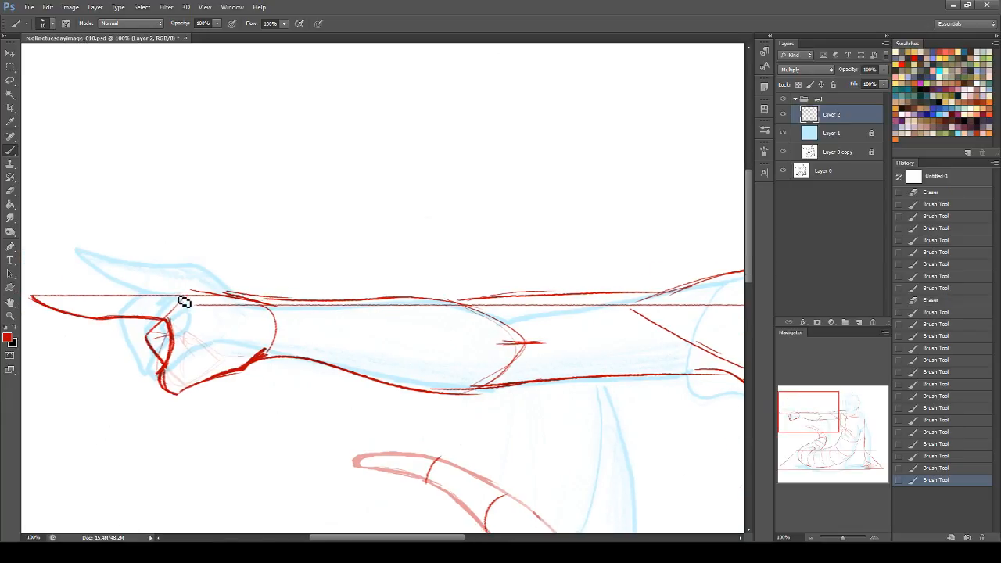
mouse_move(144, 297)
left_mouse_down()
mouse_move(230, 290)
mouse_move(344, 301)
left_mouse_up()
key("ctrl+z")
mouse_move(147, 296)
left_mouse_down()
mouse_move(268, 297)
mouse_move(343, 303)
left_mouse_up()
key("ctrl+z")
mouse_move(166, 296)
left_mouse_down()
mouse_move(339, 303)
mouse_move(252, 301)
mouse_move(265, 300)
left_mouse_up()
mouse_move(246, 369)
left_mouse_down()
mouse_move(268, 352)
mouse_move(322, 362)
left_mouse_up()
left_click_drag(269, 352, 336, 364)
- Erase the stray lines inside the wrist and below it, and redraw the curved wrist contour
left_click(11, 191)
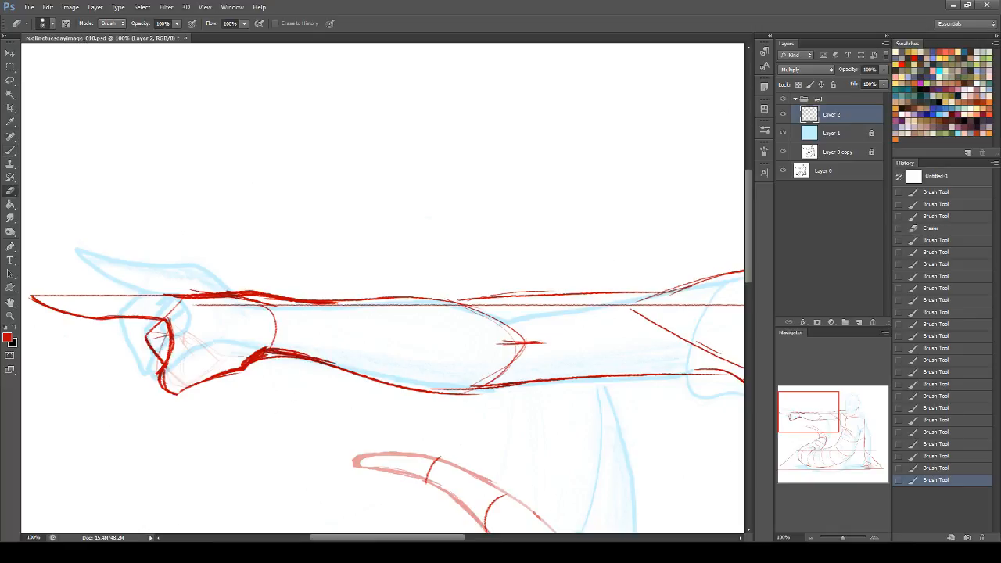
left_click_drag(229, 302, 332, 323)
key("ctrl+z")
left_click_drag(202, 307, 311, 307)
left_click_drag(241, 362, 346, 382)
left_click(9, 151)
mouse_move(244, 300)
left_mouse_down()
mouse_move(273, 330)
mouse_move(272, 346)
left_mouse_up()
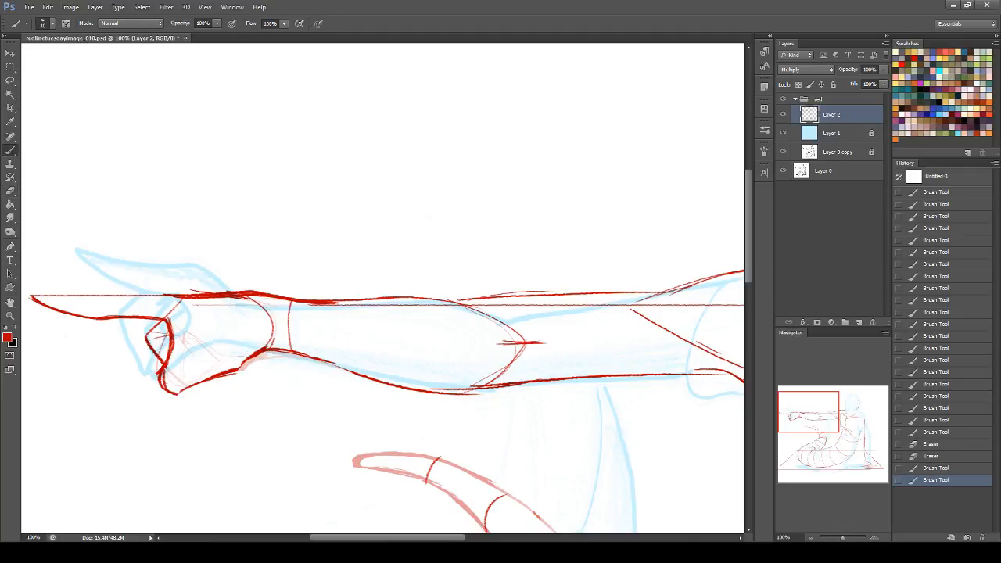
- Compare the pointing hand with the original drawing and reinforce the bent knuckle lines at the front of the fist
left_click_drag(184, 303, 164, 321)
left_click(783, 99)
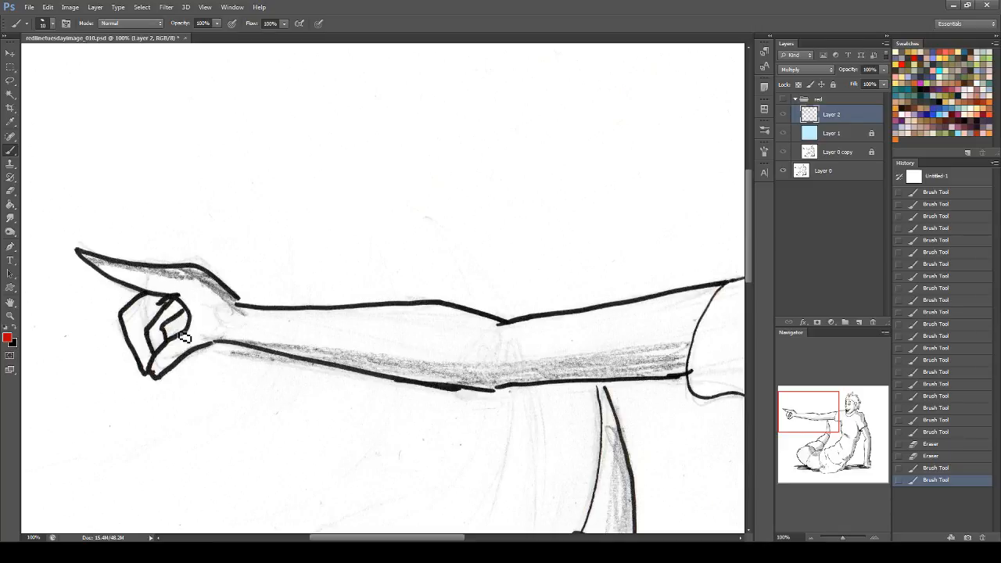
left_click(784, 99)
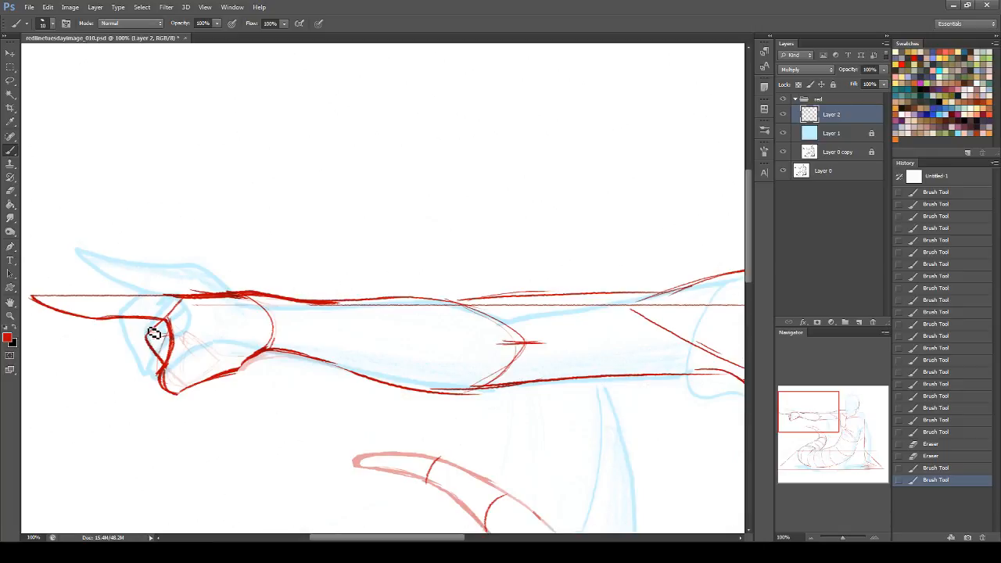
key("ctrl+z")
left_click_drag(166, 320, 141, 338)
left_click_drag(144, 337, 169, 369)
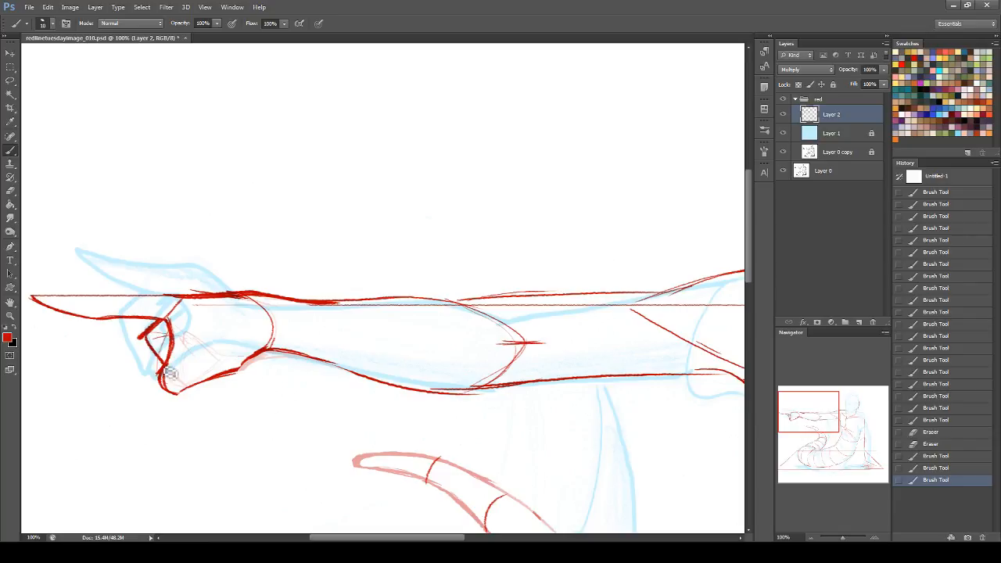
- Lasso the red pointing hand and forearm, scale them down to about 91% with Free Transform and deselect
mouse_move(812, 423)
left_mouse_down()
mouse_move(835, 422)
mouse_move(808, 417)
left_mouse_up()
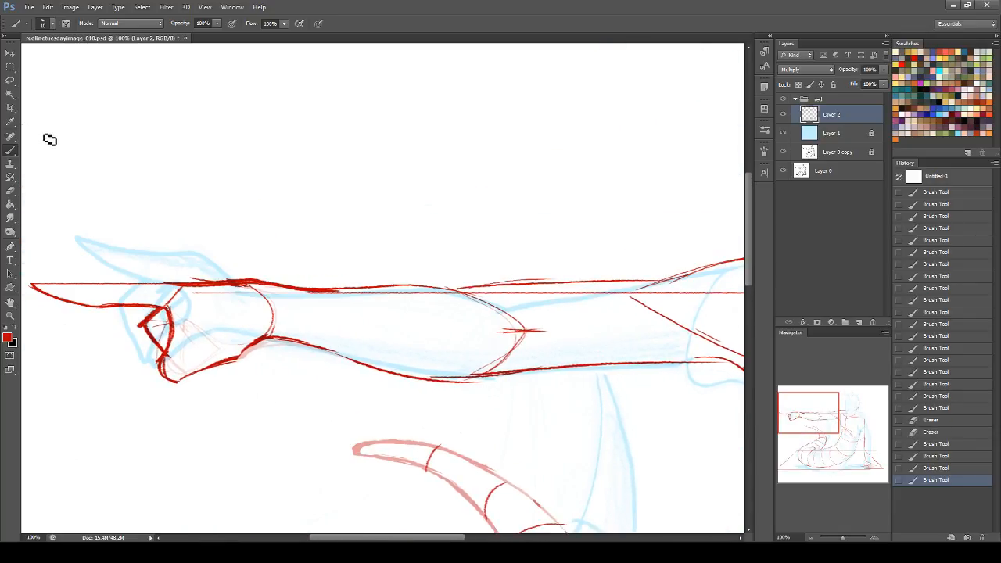
left_click(14, 80)
mouse_move(786, 405)
left_mouse_down()
mouse_move(816, 405)
mouse_move(786, 409)
left_mouse_up()
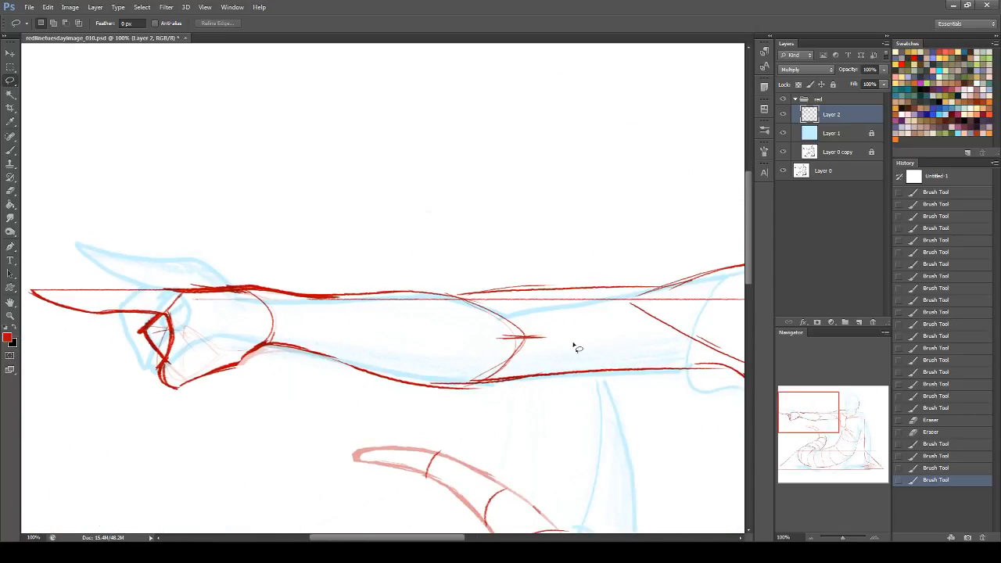
mouse_move(164, 402)
left_mouse_down()
mouse_move(213, 239)
mouse_move(406, 275)
left_mouse_up()
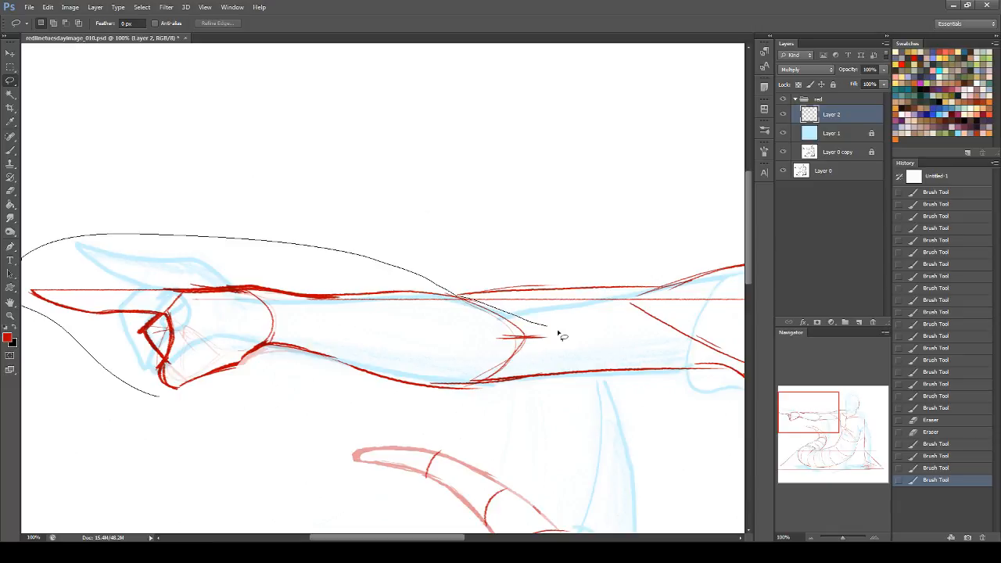
mouse_move(625, 352)
left_mouse_down()
mouse_move(722, 371)
mouse_move(647, 417)
mouse_move(165, 402)
left_mouse_up()
key("ctrl+t")
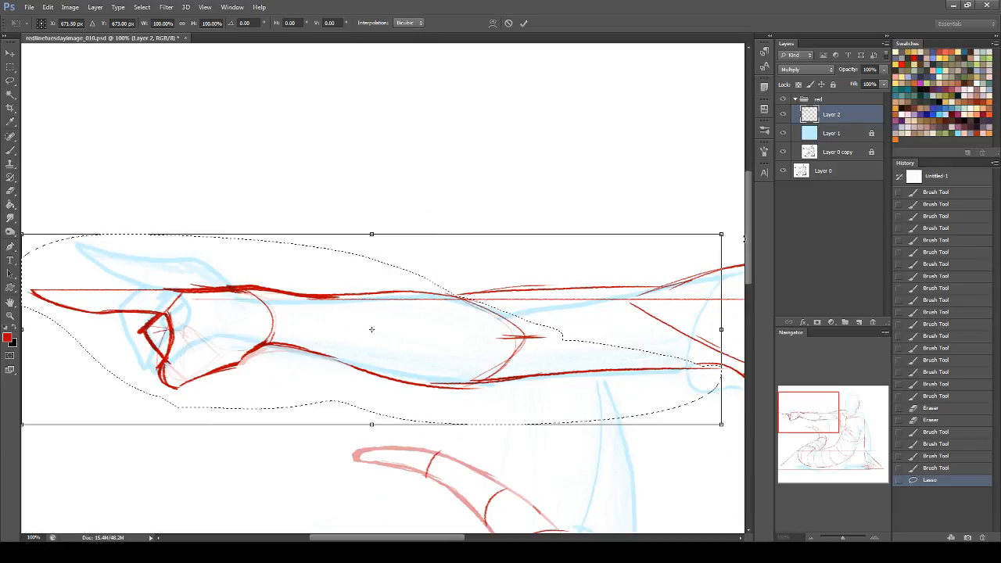
left_click_drag(721, 234, 660, 251)
mouse_move(375, 337)
left_mouse_down()
mouse_move(384, 326)
mouse_move(376, 330)
left_mouse_up()
mouse_move(814, 419)
left_mouse_down()
mouse_move(833, 418)
mouse_move(816, 418)
left_mouse_up()
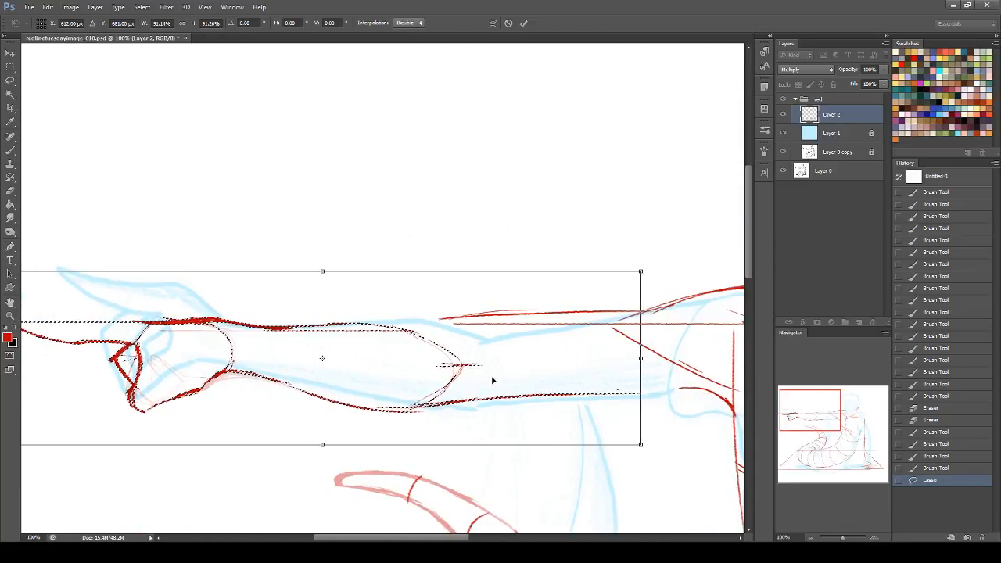
key("Return")
key("ctrl+d")
- Reselect the resized arm lines, adjust them with Free Transform to meet the shoulder section and deselect
mouse_move(218, 323)
left_mouse_down()
mouse_move(478, 338)
mouse_move(662, 390)
mouse_move(483, 410)
left_mouse_up()
left_click_drag(283, 407, 270, 401)
key("ctrl+t")
mouse_move(663, 367)
left_mouse_down()
mouse_move(713, 367)
mouse_move(714, 351)
mouse_move(714, 362)
left_mouse_up()
key("Return")
key("ctrl+d")
- Fade the red supporting-arm lines, vertical guide and ground perspective lines behind the figure with the eraser
left_click_drag(846, 399, 859, 430)
left_click(11, 190)
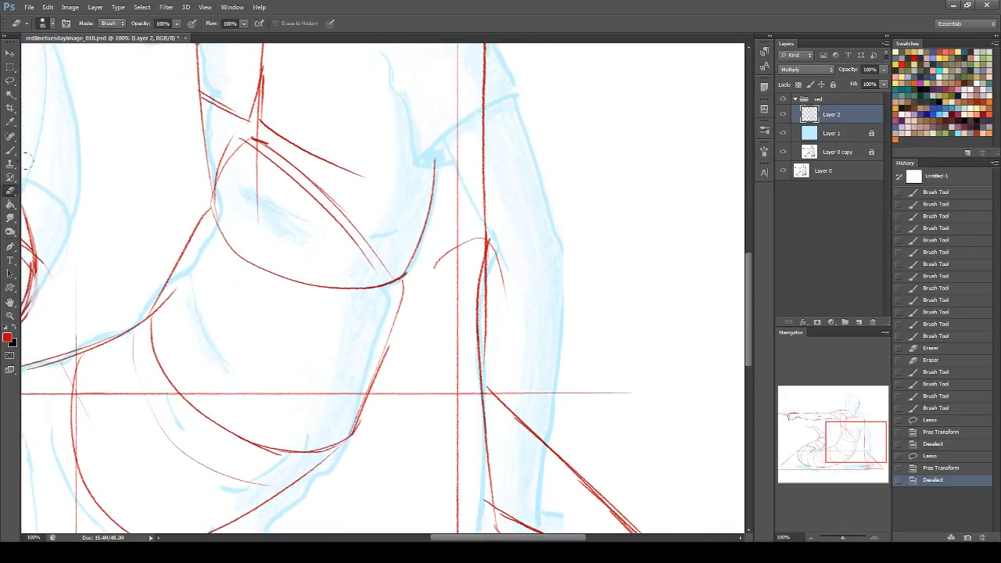
mouse_move(448, 236)
left_mouse_down()
mouse_move(466, 182)
mouse_move(501, 191)
mouse_move(506, 225)
mouse_move(494, 201)
mouse_move(513, 127)
mouse_move(473, 101)
left_mouse_up()
mouse_move(431, 268)
left_mouse_down()
mouse_move(545, 415)
mouse_move(530, 476)
mouse_move(468, 459)
mouse_move(431, 505)
left_mouse_up()
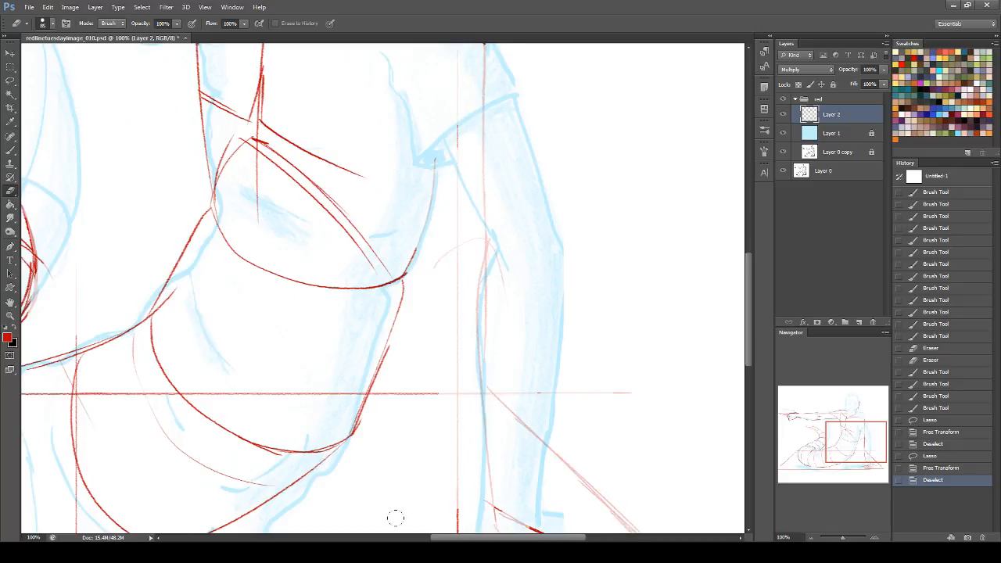
scroll(606, 508, "down", 5)
mouse_move(469, 441)
left_mouse_down()
mouse_move(595, 431)
mouse_move(436, 407)
left_mouse_up()
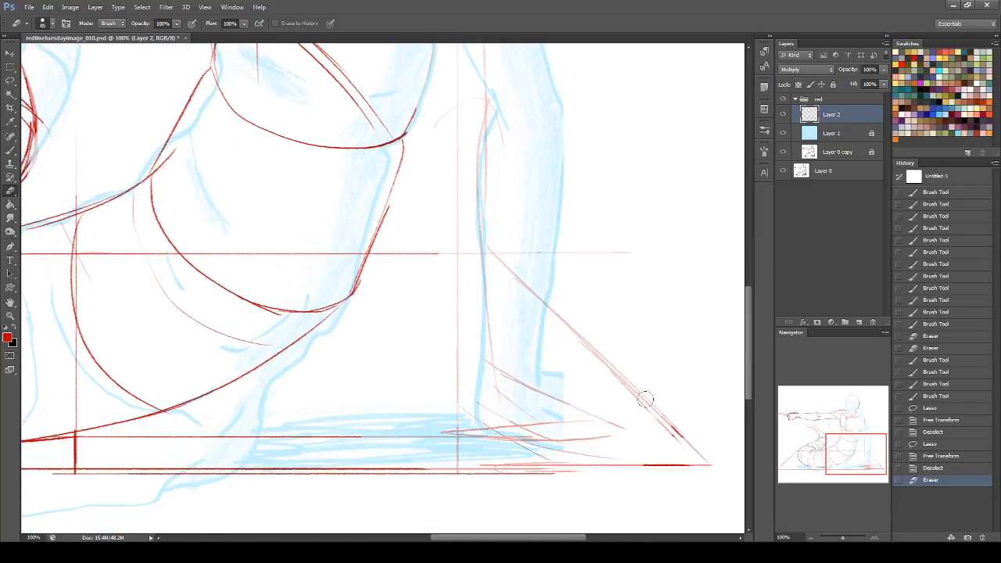
mouse_move(631, 455)
left_mouse_down()
mouse_move(474, 417)
mouse_move(290, 447)
left_mouse_up()
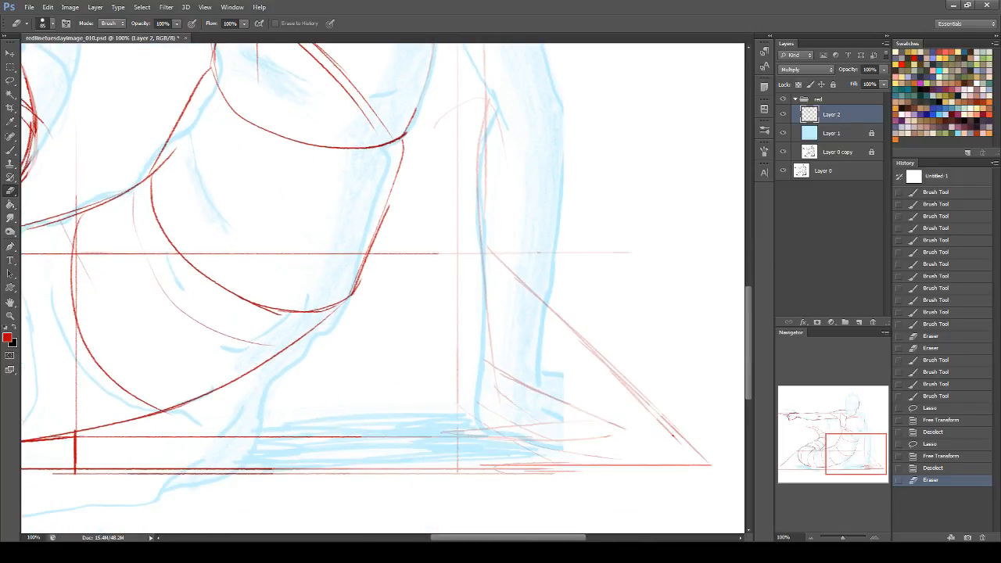
left_click_drag(843, 445, 837, 414)
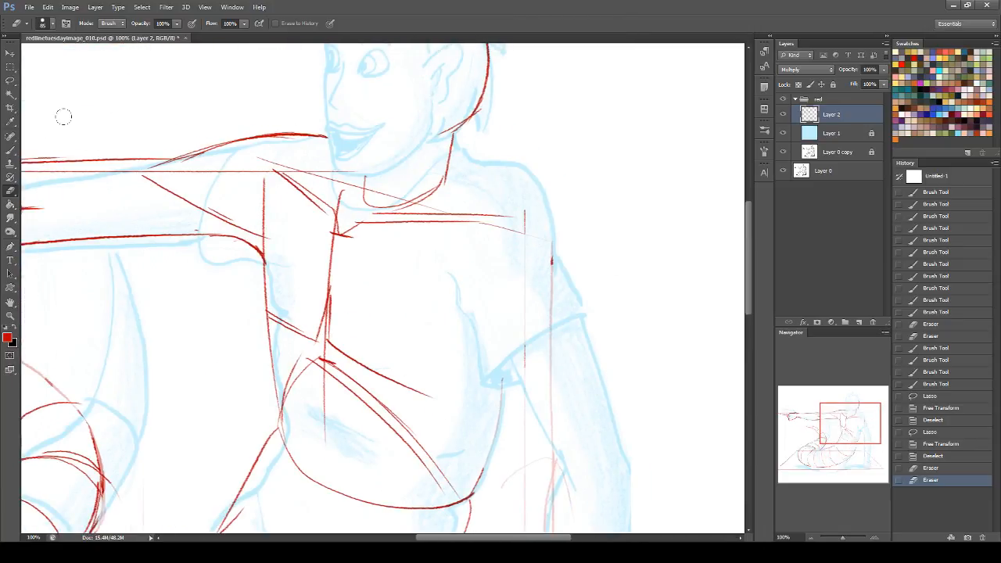
- Lasso the red neck and back-of-head lines, cut them to a new layer and hide that layer
left_click(10, 149)
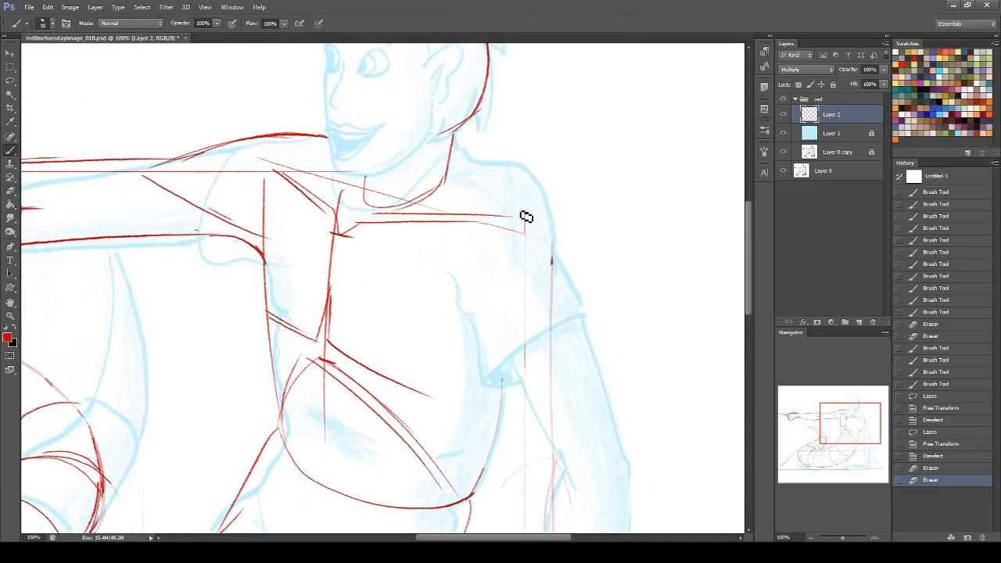
left_click_drag(843, 417, 842, 415)
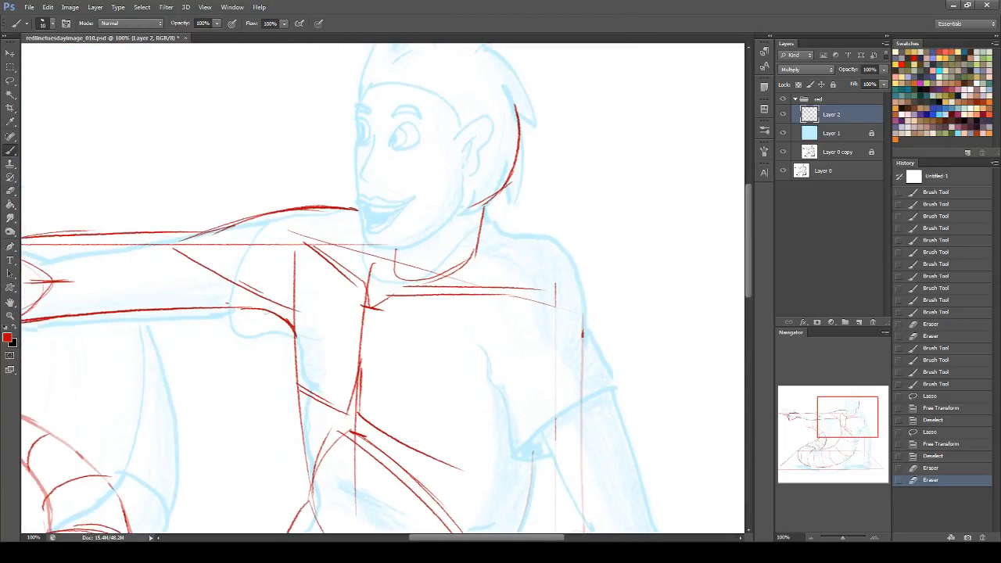
key("l")
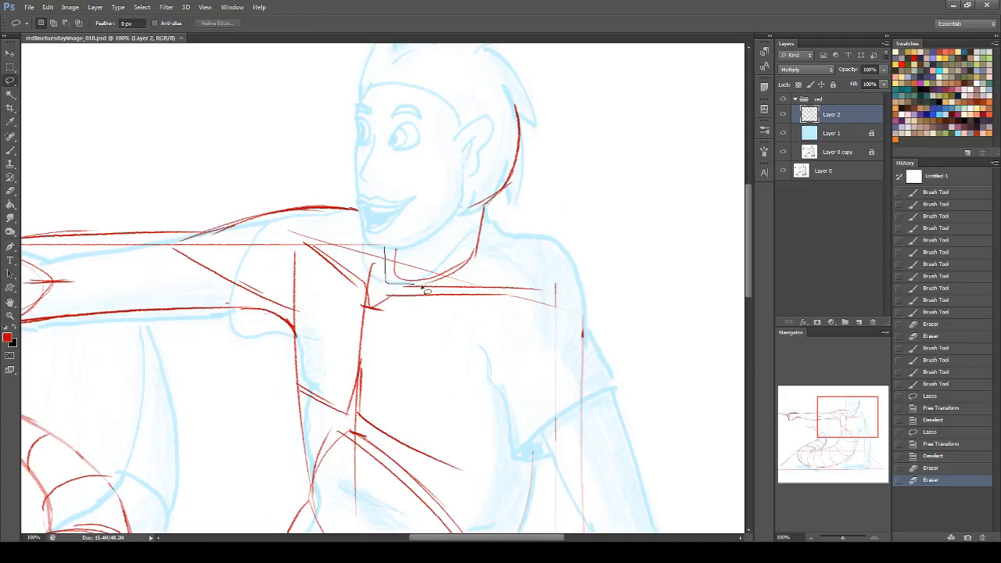
mouse_move(498, 250)
left_mouse_down()
mouse_move(525, 98)
mouse_move(390, 161)
mouse_move(405, 224)
left_mouse_up()
right_click(408, 224)
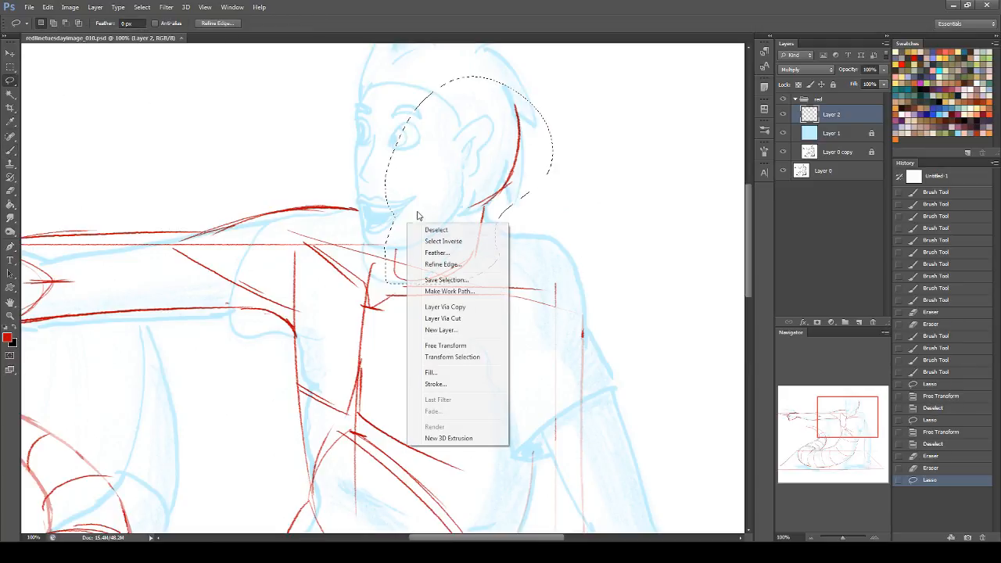
left_click(470, 318)
left_click(783, 114)
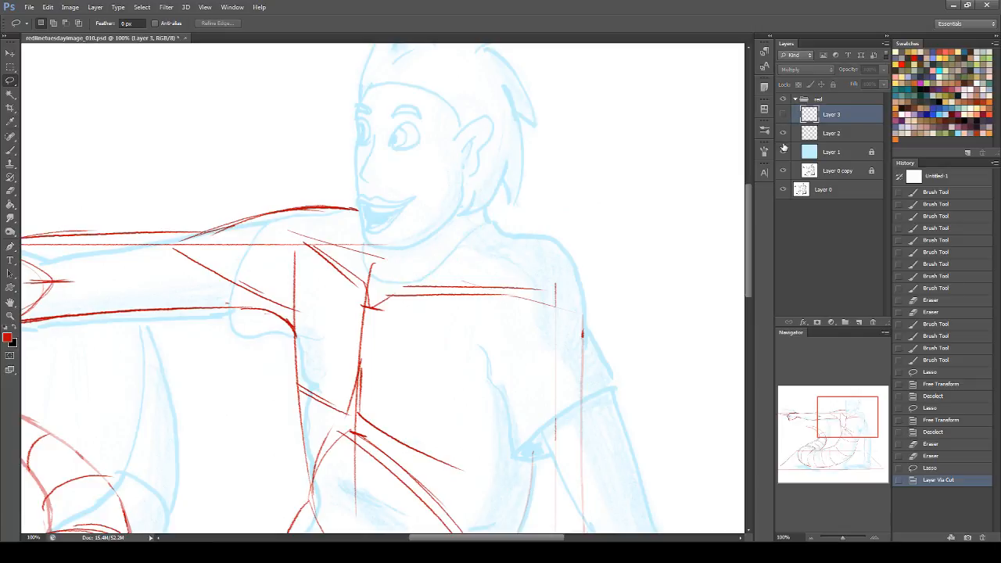
- On Layer 2, extend the pointing shoulder's top line past the chin and sketch an elliptical neck opening
left_click(11, 152)
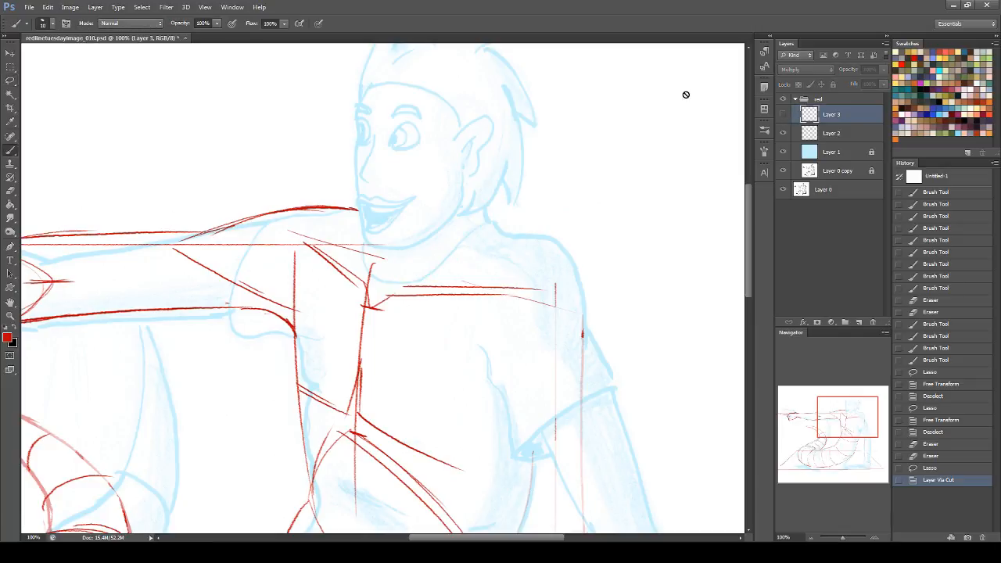
left_click(852, 132)
left_click_drag(344, 209, 395, 234)
key("ctrl+z")
mouse_move(342, 209)
left_mouse_down()
mouse_move(461, 273)
mouse_move(474, 262)
left_mouse_up()
left_click_drag(412, 242, 450, 239)
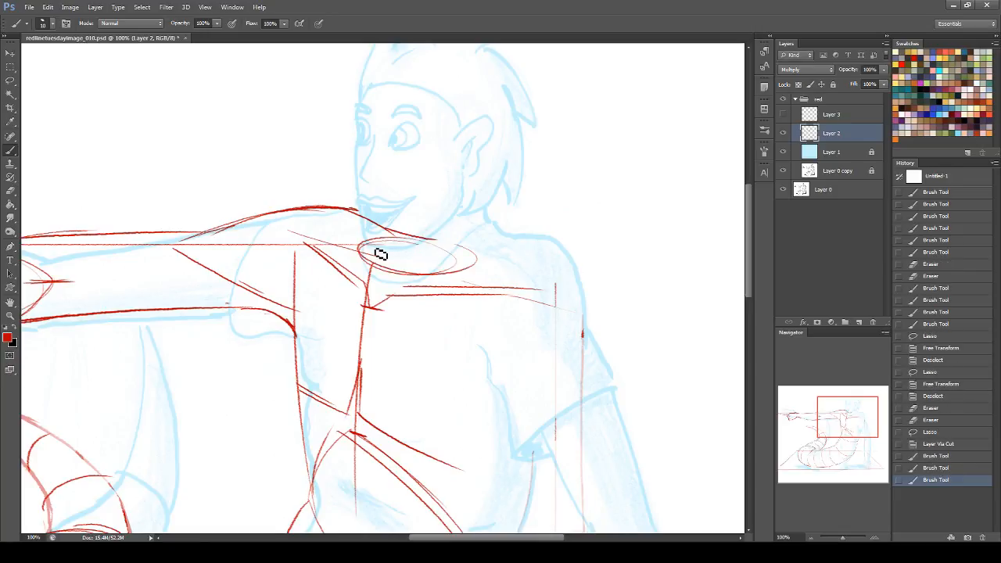
- Draw the far shoulder's contour from the neck base outward and down over the upper arm
mouse_move(373, 262)
left_mouse_down()
mouse_move(445, 190)
mouse_move(486, 264)
mouse_move(556, 256)
left_mouse_up()
key("ctrl+z")
left_click(436, 239)
key("ctrl+z")
left_click_drag(450, 242, 578, 271)
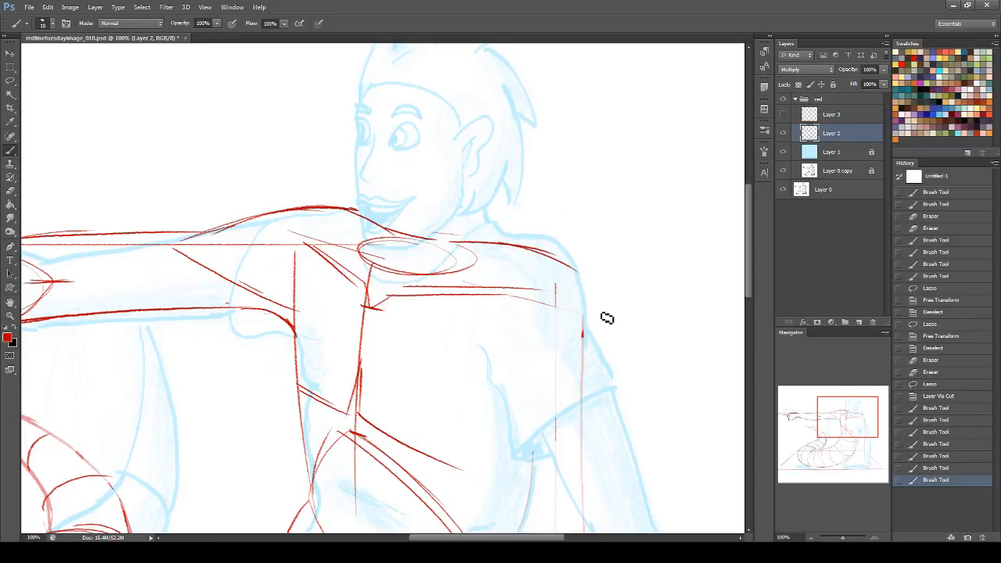
left_click_drag(869, 422, 875, 431)
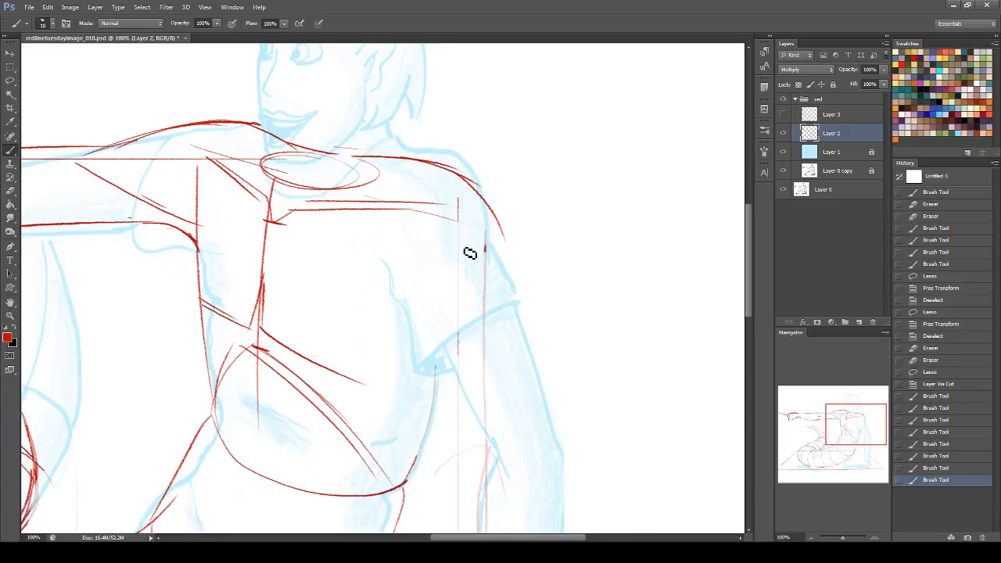
mouse_move(469, 179)
left_mouse_down()
mouse_move(508, 270)
mouse_move(496, 222)
mouse_move(504, 249)
left_mouse_up()
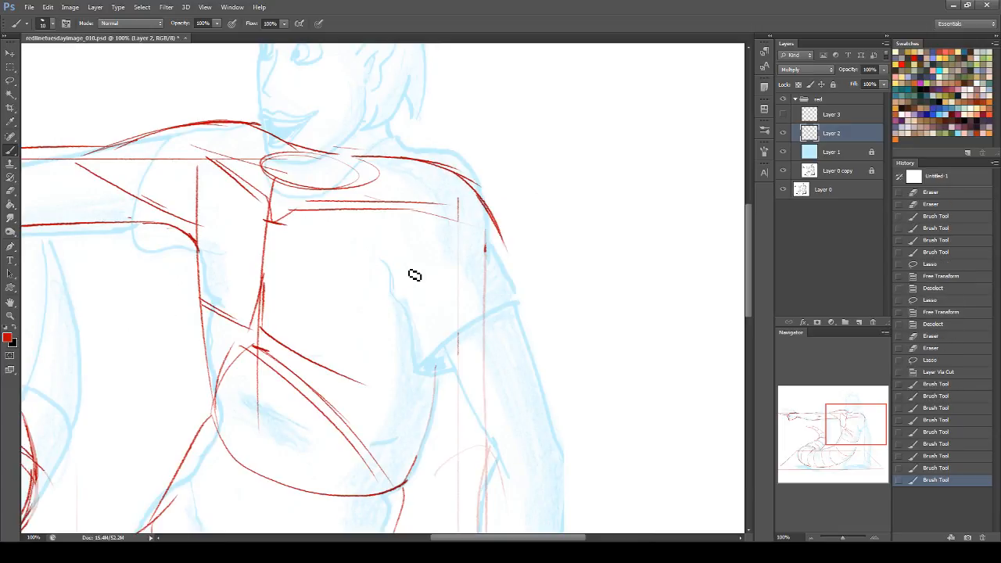
- Draw a line across the far side of the chest toward the upper arm and raise the top of the far shoulder
left_click_drag(379, 272, 494, 287)
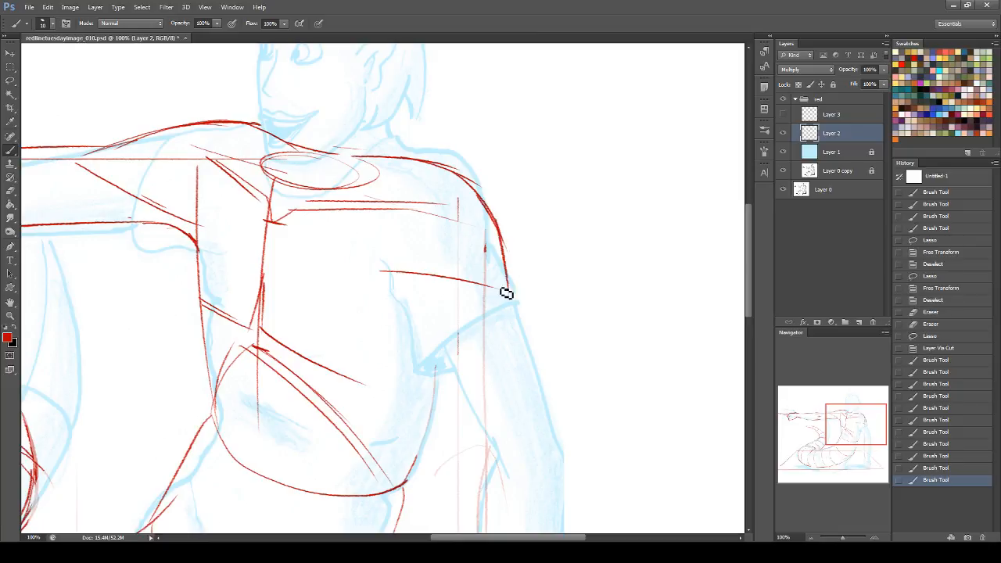
mouse_move(361, 155)
left_mouse_down()
mouse_move(469, 172)
mouse_move(483, 220)
mouse_move(445, 154)
mouse_move(489, 199)
mouse_move(504, 270)
left_mouse_up()
key("ctrl+z")
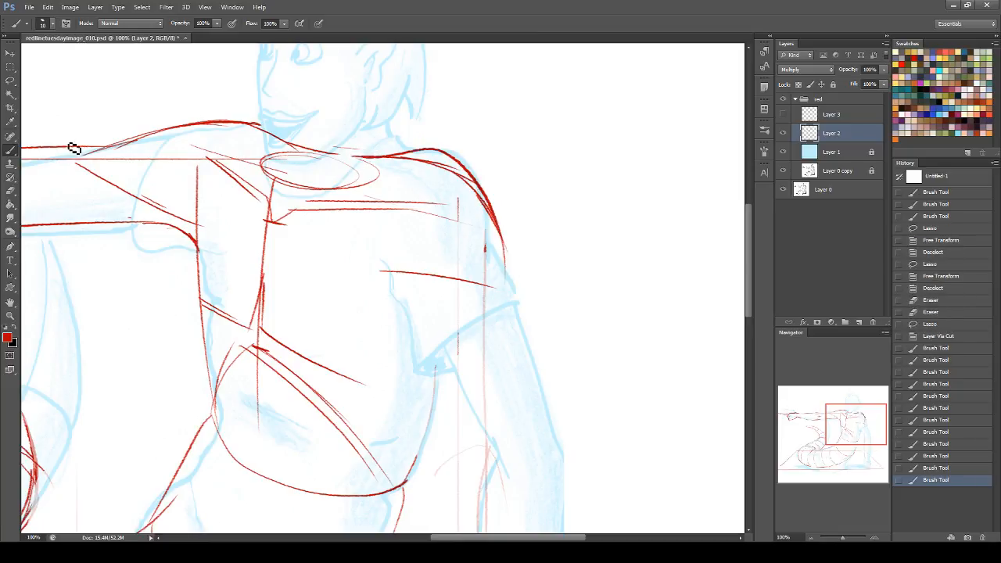
- Erase the far shoulder's outer curves down the upper arm and return to the Brush tool
key("e")
mouse_move(424, 164)
left_mouse_down()
mouse_move(458, 245)
mouse_move(415, 162)
mouse_move(473, 256)
mouse_move(507, 212)
mouse_move(505, 280)
left_mouse_up()
left_click_drag(462, 138, 503, 312)
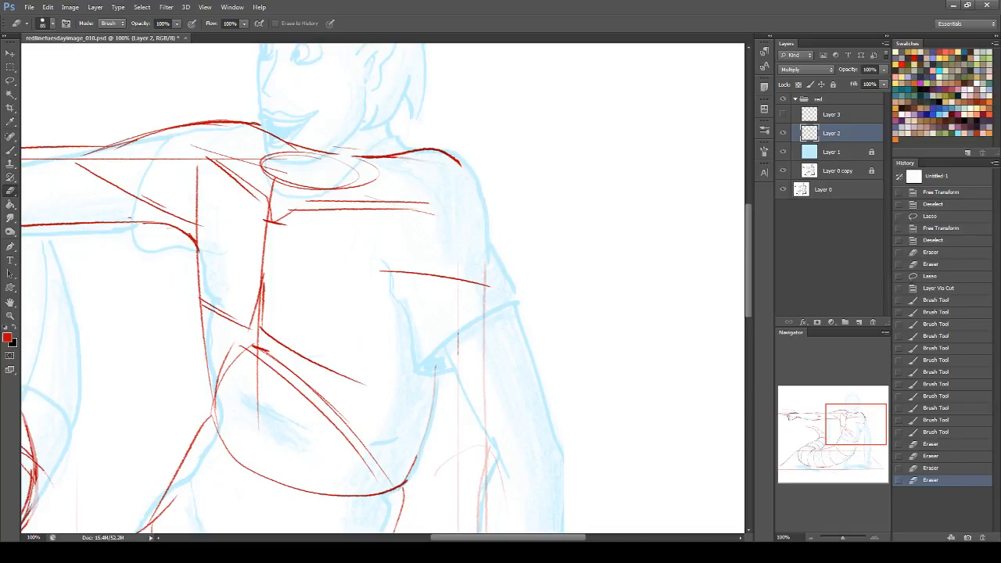
left_click(10, 149)
scroll(693, 284, "down", 5)
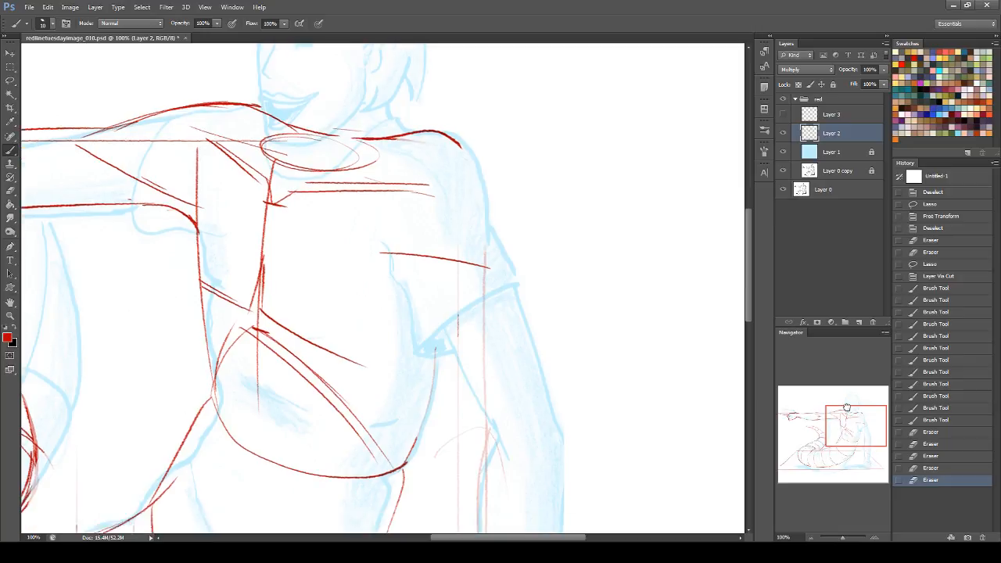
- Rotate the canvas and draw the supporting arm's inner contour from wrist to armpit, plus the outer forearm line
left_click_drag(10, 303, 67, 311)
left_click_drag(362, 223, 503, 453)
mouse_move(844, 424)
left_mouse_down()
mouse_move(847, 435)
mouse_move(849, 427)
left_mouse_up()
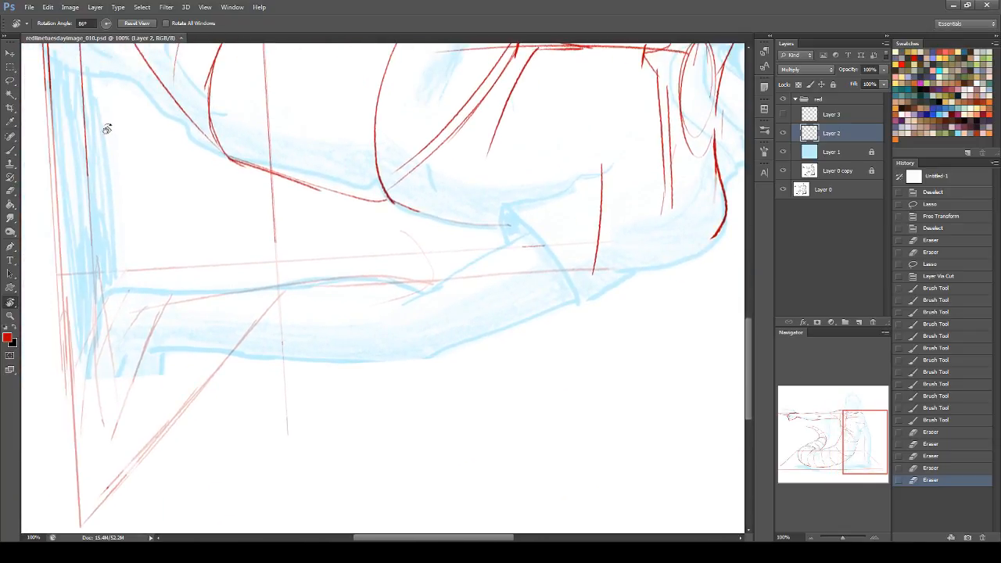
left_click(10, 149)
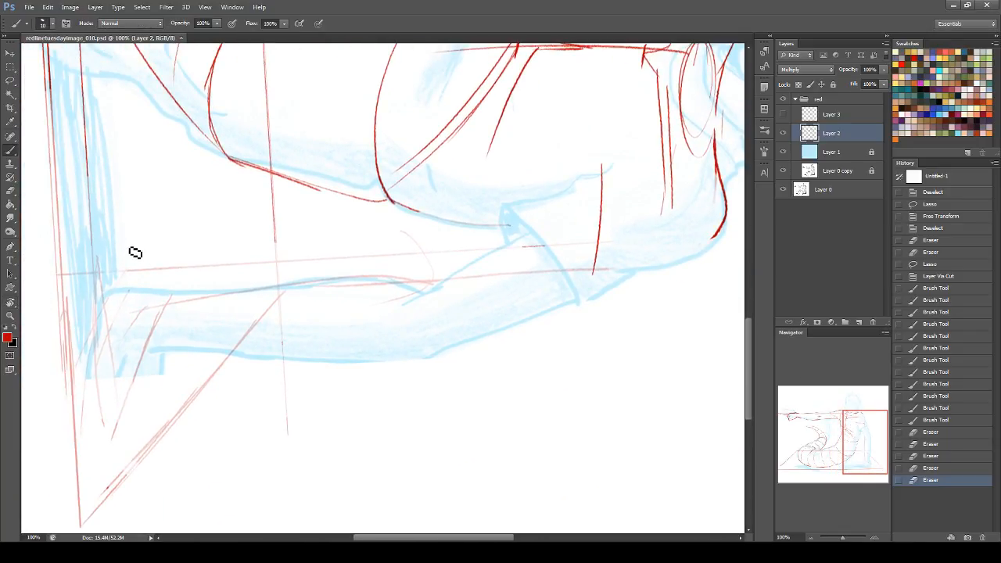
mouse_move(159, 261)
left_mouse_down()
mouse_move(328, 233)
mouse_move(427, 251)
left_mouse_up()
key("ctrl+z")
left_click_drag(322, 233, 415, 246)
mouse_move(166, 312)
left_mouse_down()
mouse_move(283, 316)
mouse_move(404, 302)
left_mouse_up()
mouse_move(368, 238)
left_mouse_down()
mouse_move(520, 222)
mouse_move(643, 190)
left_mouse_up()
left_click_drag(581, 189, 606, 177)
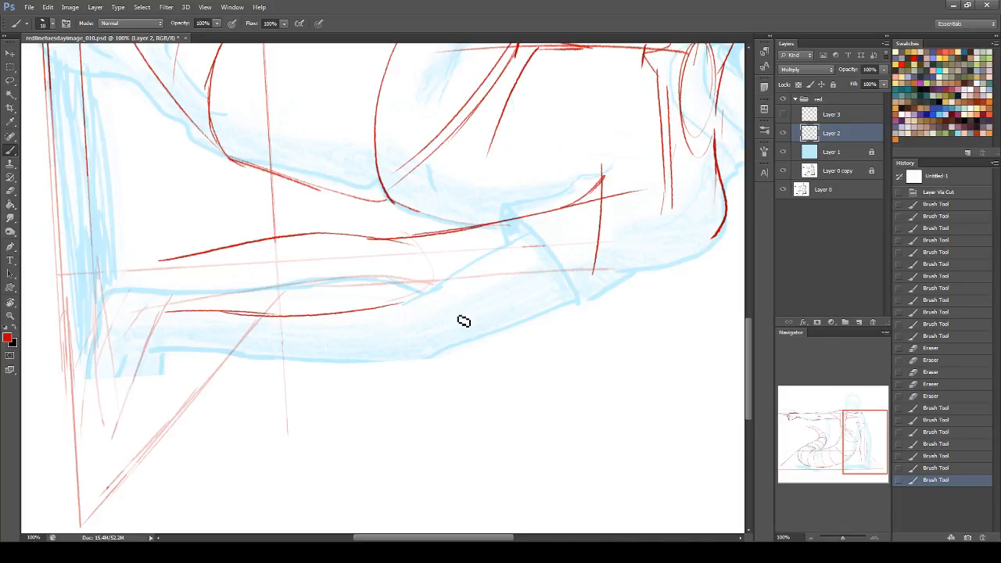
- Extend the supporting arm's outer line past the elbow and mark the rounded end of the forearm at the elbow
left_click_drag(357, 308, 499, 304)
left_click_drag(376, 240, 373, 312)
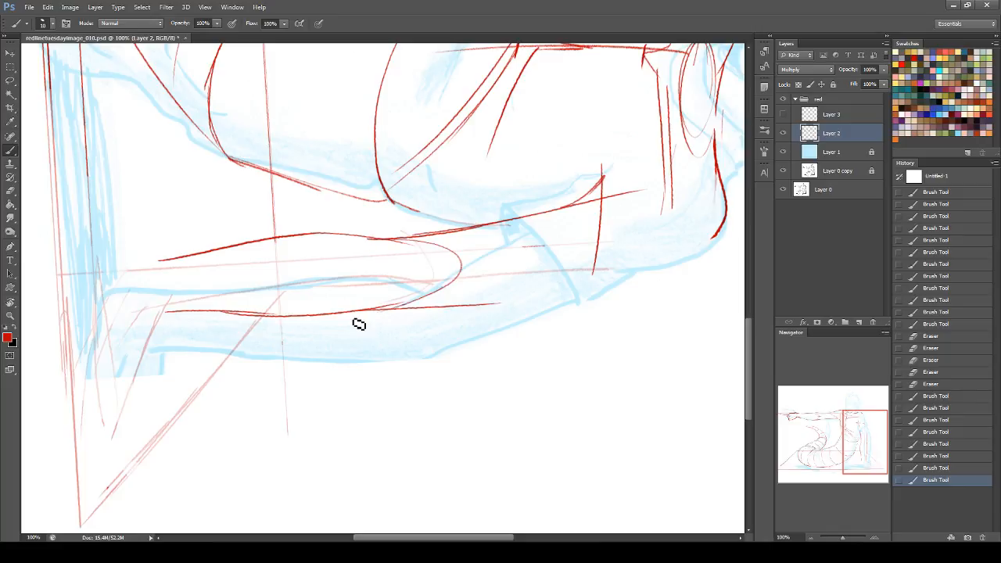
key("ctrl+z")
mouse_move(378, 241)
left_mouse_down()
mouse_move(430, 256)
mouse_move(376, 310)
mouse_move(416, 242)
left_mouse_up()
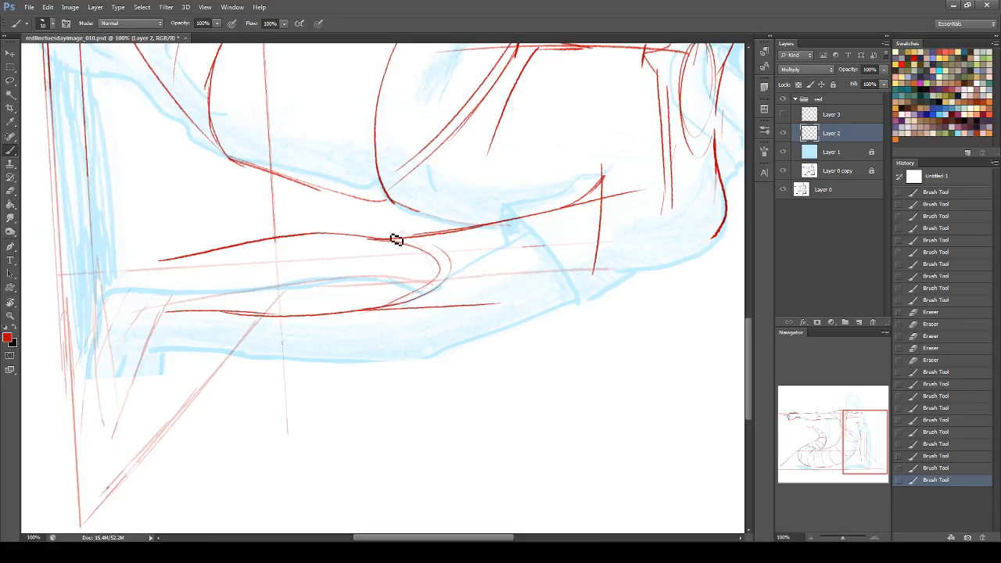
mouse_move(378, 313)
left_mouse_down()
mouse_move(488, 310)
mouse_move(645, 274)
mouse_move(633, 281)
mouse_move(742, 219)
mouse_move(541, 300)
mouse_move(609, 290)
mouse_move(424, 316)
mouse_move(515, 299)
mouse_move(427, 303)
left_mouse_up()
- Carry the supporting arm's outer contour up to the shoulder and reinforce its forearm edge with repeated strokes
left_click_drag(405, 238, 557, 218)
left_click_drag(188, 314, 406, 310)
key("ctrl+z")
mouse_move(167, 315)
left_mouse_down()
mouse_move(452, 309)
mouse_move(297, 321)
mouse_move(422, 308)
left_mouse_up()
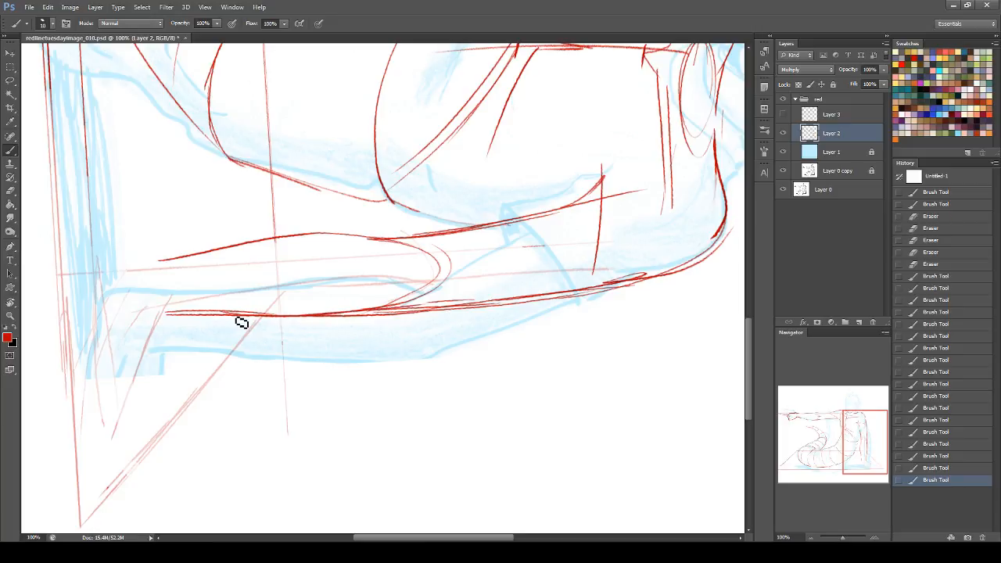
left_click_drag(169, 315, 347, 322)
key("ctrl+z")
left_click_drag(176, 314, 331, 316)
key("ctrl+z")
left_click_drag(181, 314, 359, 314)
left_click_drag(261, 316, 418, 304)
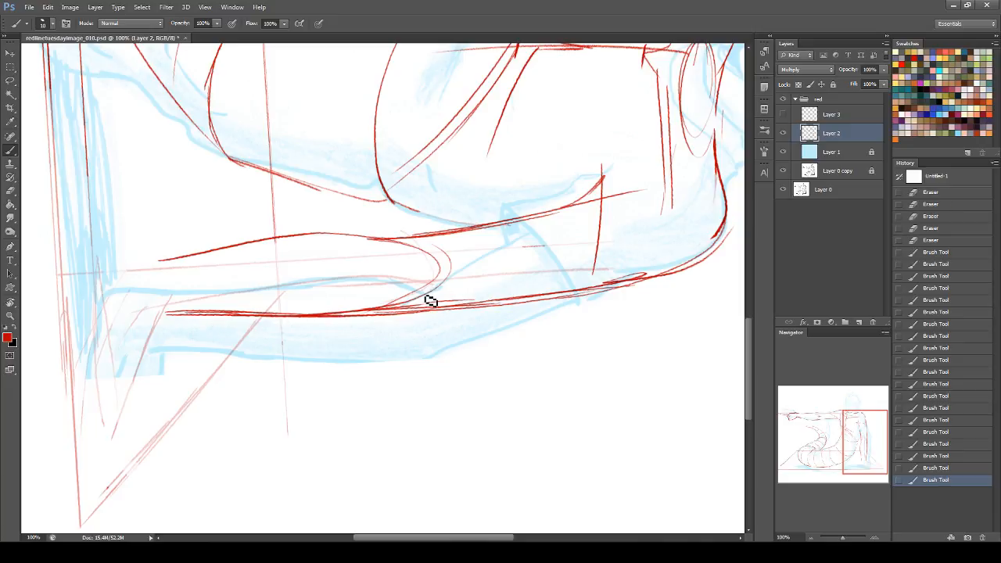
- Darken the supporting arm's inner forearm edge and both upper-arm contours between the elbow and the sleeve
mouse_move(169, 260)
left_mouse_down()
mouse_move(365, 236)
mouse_move(353, 240)
mouse_move(418, 248)
left_mouse_up()
mouse_move(602, 178)
left_mouse_down()
mouse_move(592, 274)
mouse_move(703, 265)
left_mouse_up()
key("ctrl+z")
left_click_drag(599, 282, 679, 273)
left_click_drag(426, 318, 608, 287)
key("ctrl+z")
left_click_drag(436, 310, 602, 288)
left_click_drag(426, 319, 616, 289)
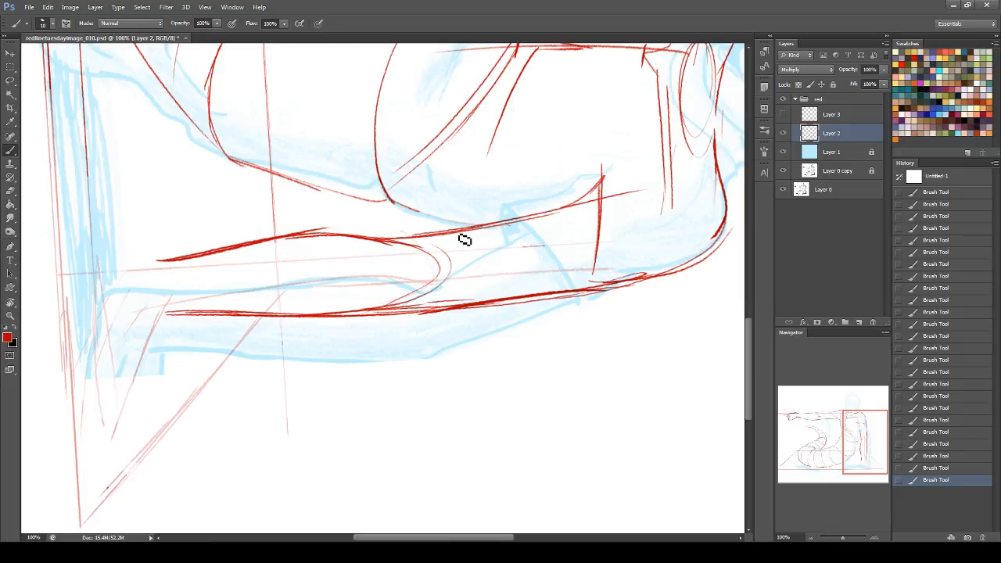
left_click_drag(396, 246, 576, 214)
key("ctrl+z")
left_click_drag(407, 244, 603, 208)
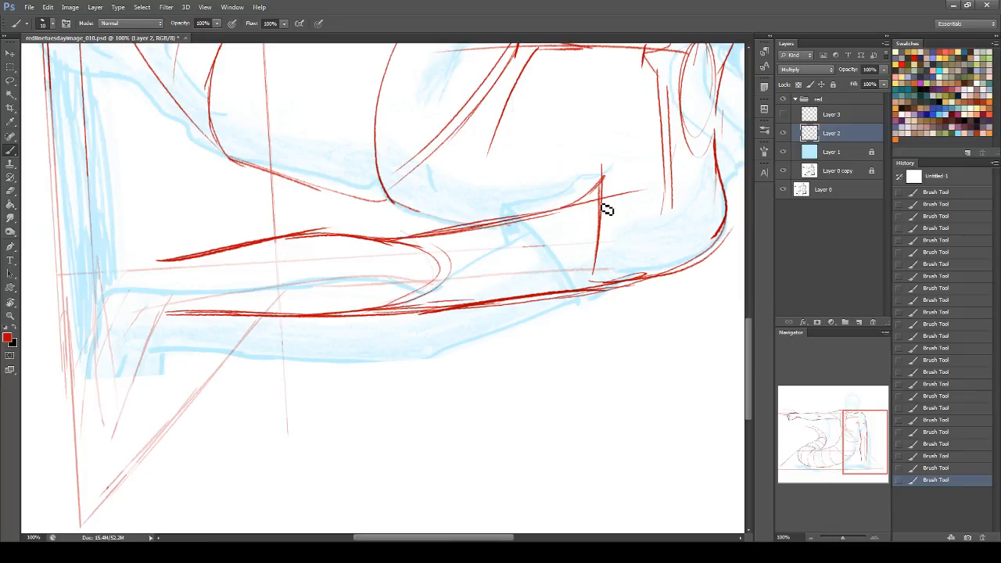
left_click_drag(469, 230, 602, 197)
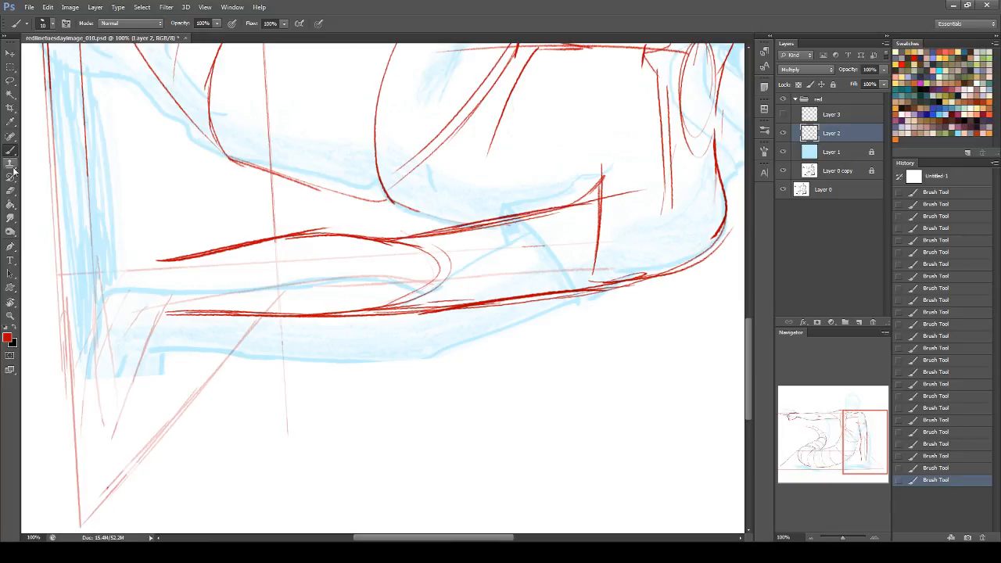
- Lighten the inner upper-arm lines near the elbow with the Eraser and rotate the canvas back upright
left_click(15, 190)
mouse_move(439, 225)
left_mouse_down()
mouse_move(452, 233)
mouse_move(414, 244)
left_mouse_up()
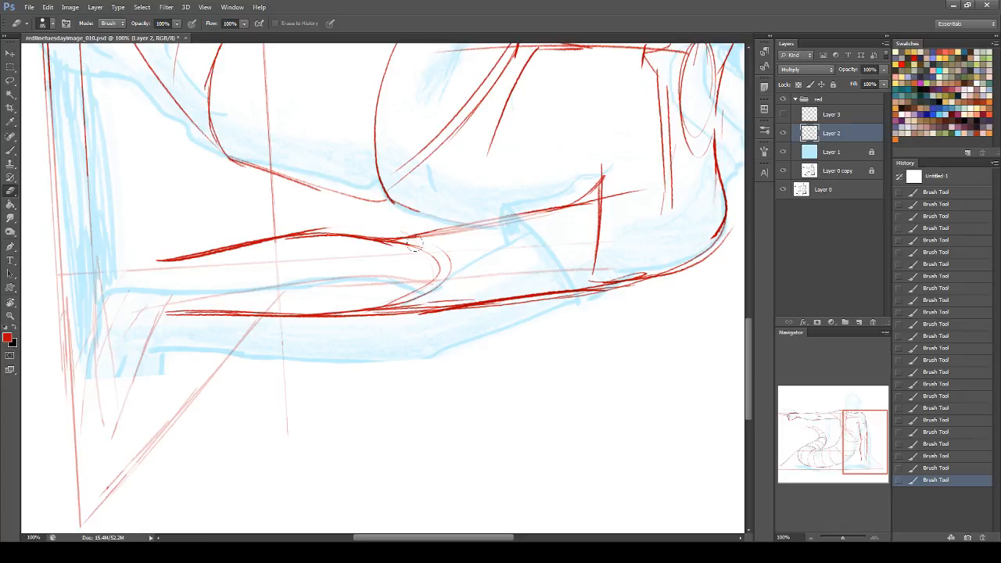
left_click_drag(453, 305, 638, 286)
key("ctrl+z")
left_click(10, 303)
left_click_drag(566, 205, 324, 150)
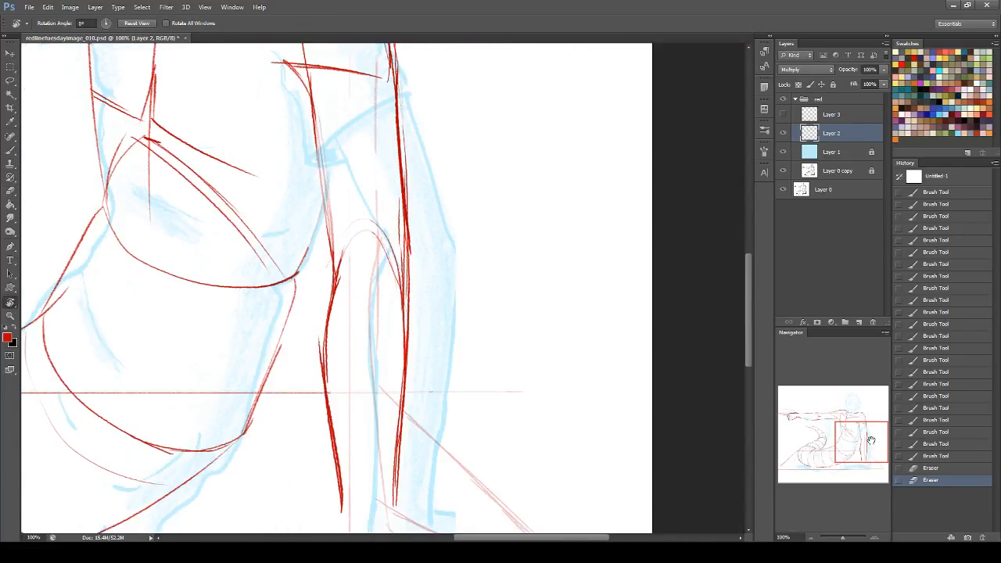
- Lasso the far shoulder and upper arm, shift them outward from the neck with Free Transform, and deselect
left_click_drag(870, 441, 869, 426)
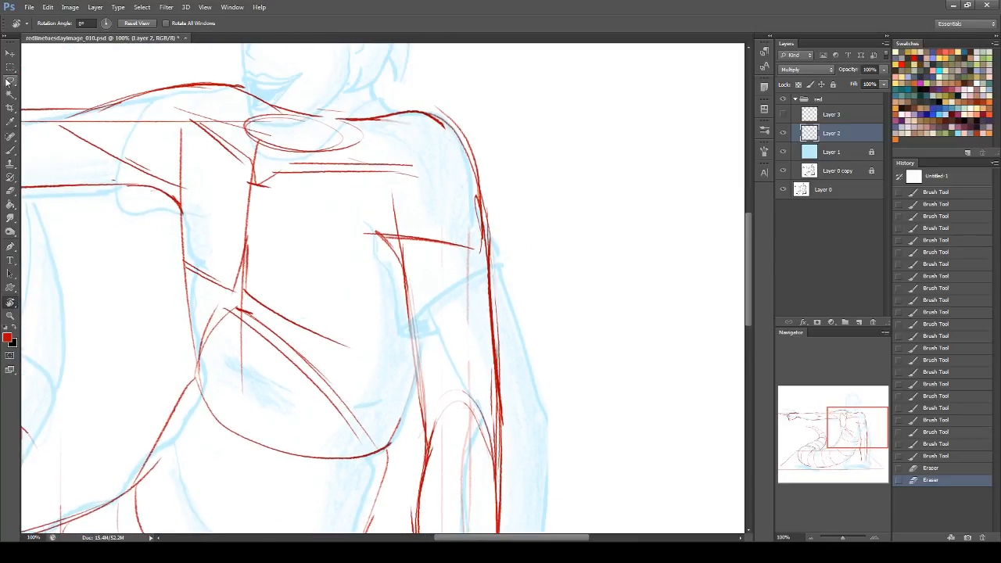
left_click(11, 81)
mouse_move(337, 118)
left_mouse_down()
mouse_move(533, 125)
mouse_move(577, 341)
mouse_move(508, 452)
left_mouse_up()
left_click_drag(415, 440, 395, 256)
left_click_drag(391, 154, 391, 153)
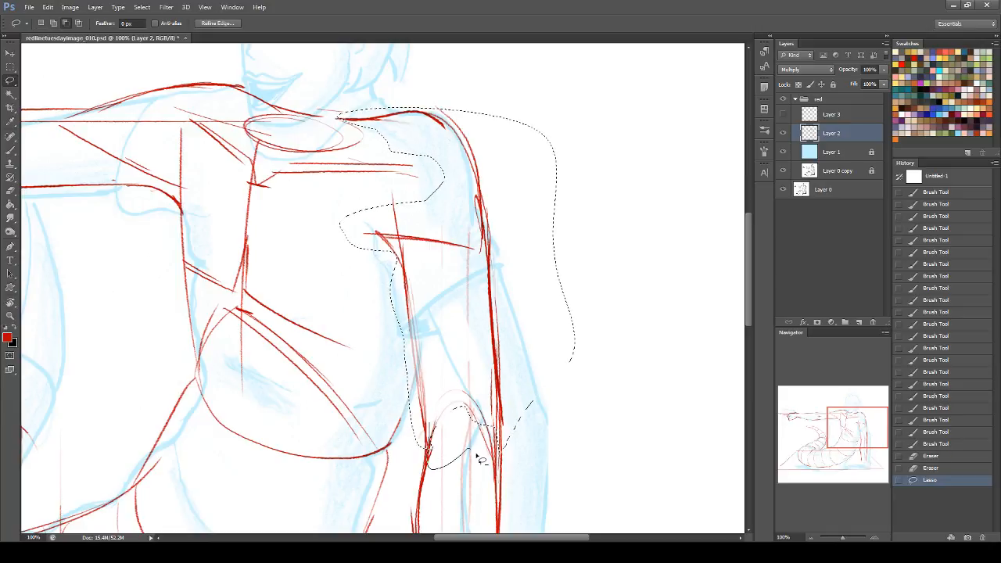
left_click_drag(501, 419, 502, 421)
mouse_move(828, 448)
left_mouse_down()
mouse_move(831, 486)
mouse_move(831, 444)
left_mouse_up()
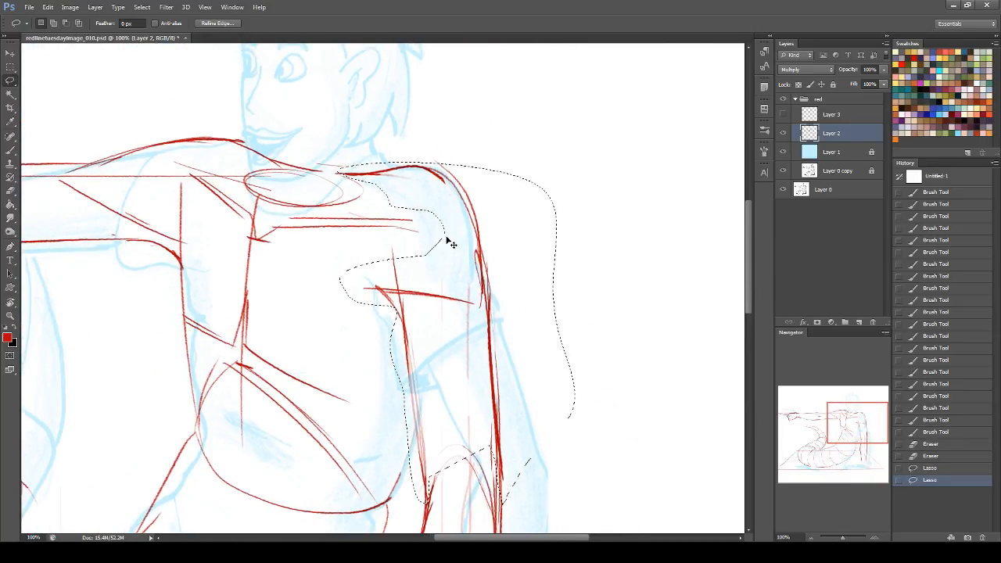
key("ctrl+t")
left_click_drag(459, 166, 497, 166)
key("Return")
key("ctrl+d")
- Lasso the whole supporting arm from shoulder to wrist, move it closer to the torso, and deselect
mouse_move(834, 418)
left_mouse_down()
mouse_move(831, 453)
mouse_move(827, 420)
left_mouse_up()
mouse_move(502, 225)
left_mouse_down()
mouse_move(608, 474)
mouse_move(435, 362)
mouse_move(435, 281)
left_mouse_up()
left_click_drag(860, 429, 865, 449)
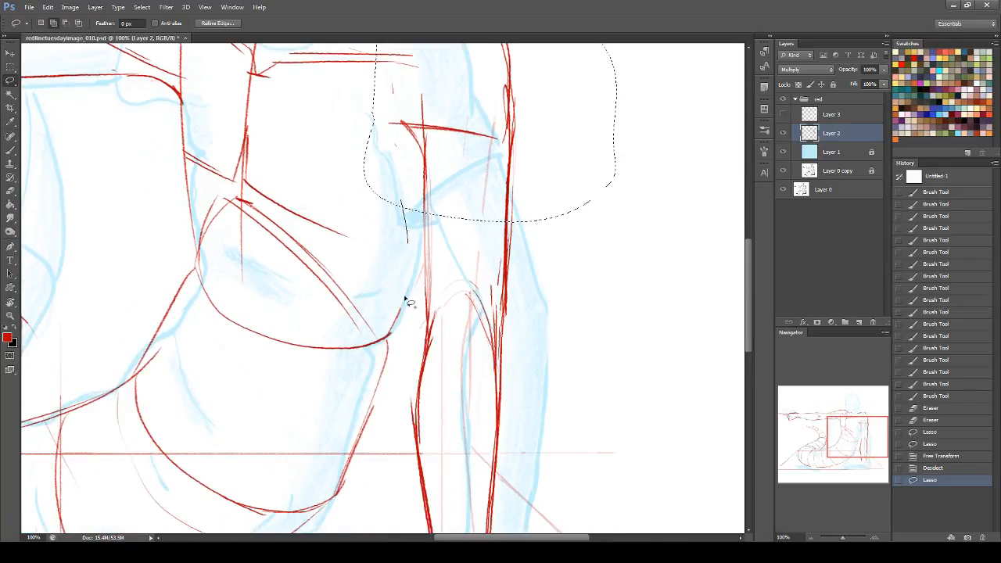
mouse_move(420, 509)
left_mouse_down()
mouse_move(552, 356)
mouse_move(572, 168)
left_mouse_up()
left_click_drag(843, 448, 842, 461)
left_click_drag(507, 393, 587, 273)
left_click_drag(430, 405, 432, 444)
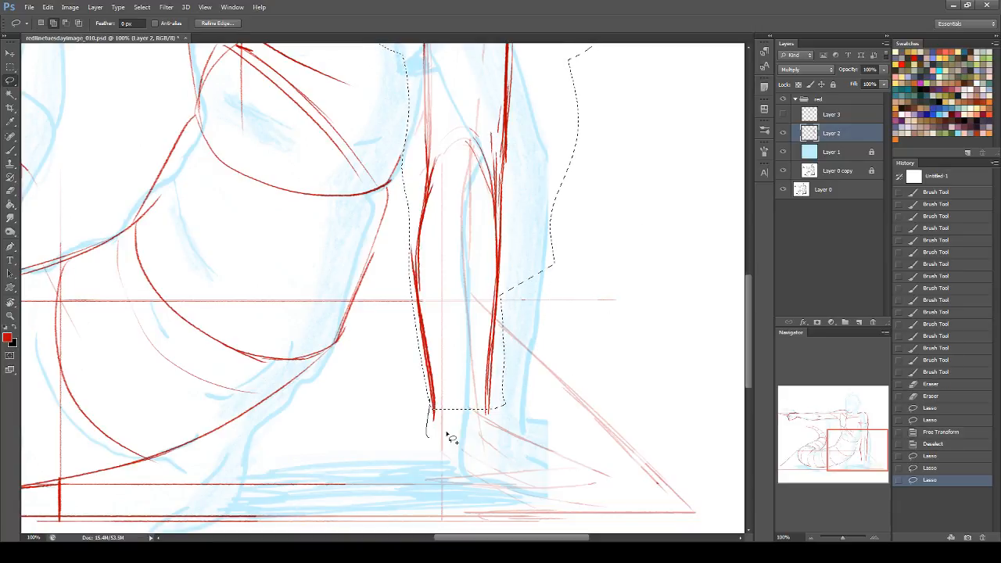
left_click_drag(505, 401, 504, 401)
left_click(10, 52)
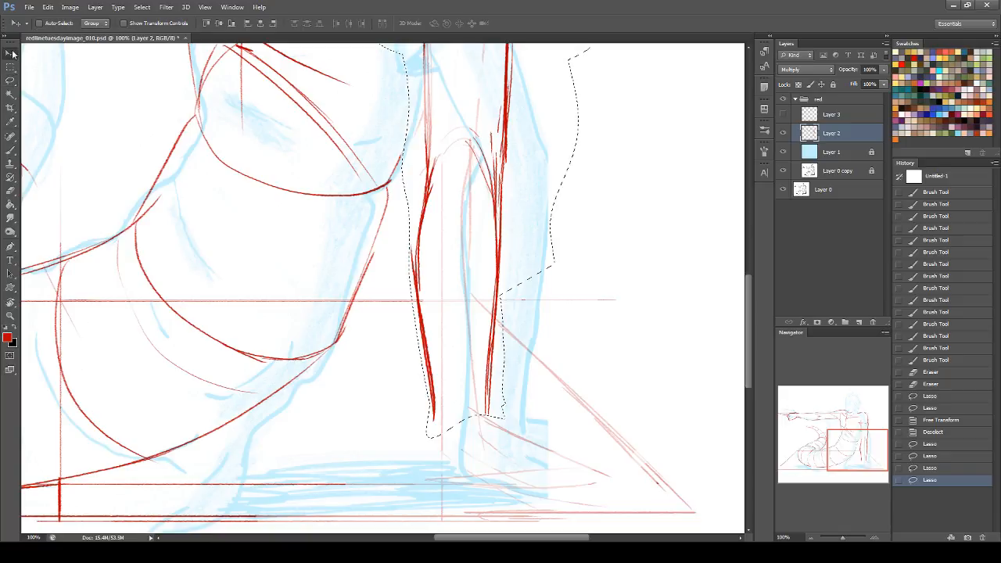
left_click_drag(876, 445, 870, 425)
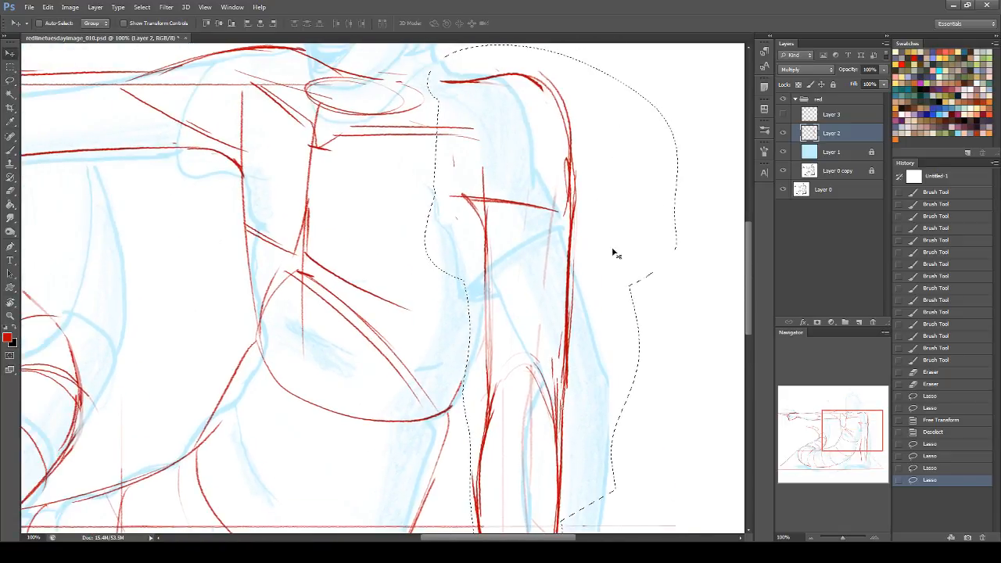
mouse_move(542, 282)
left_mouse_down()
mouse_move(516, 279)
mouse_move(529, 275)
left_mouse_up()
mouse_move(852, 430)
left_mouse_down()
mouse_move(852, 449)
mouse_move(866, 425)
mouse_move(866, 447)
mouse_move(884, 430)
left_mouse_up()
key("ctrl+d")
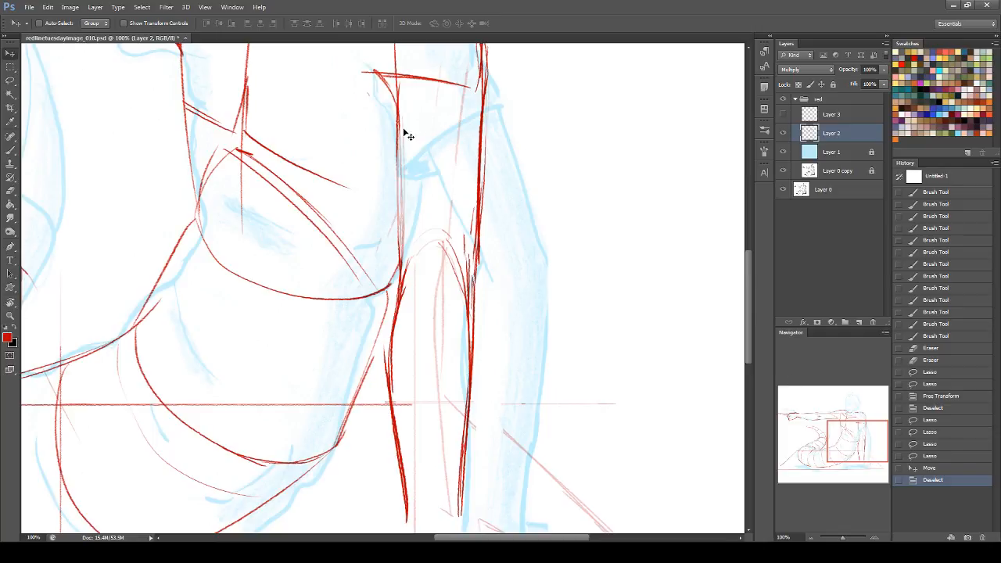
left_click_drag(875, 429, 856, 408)
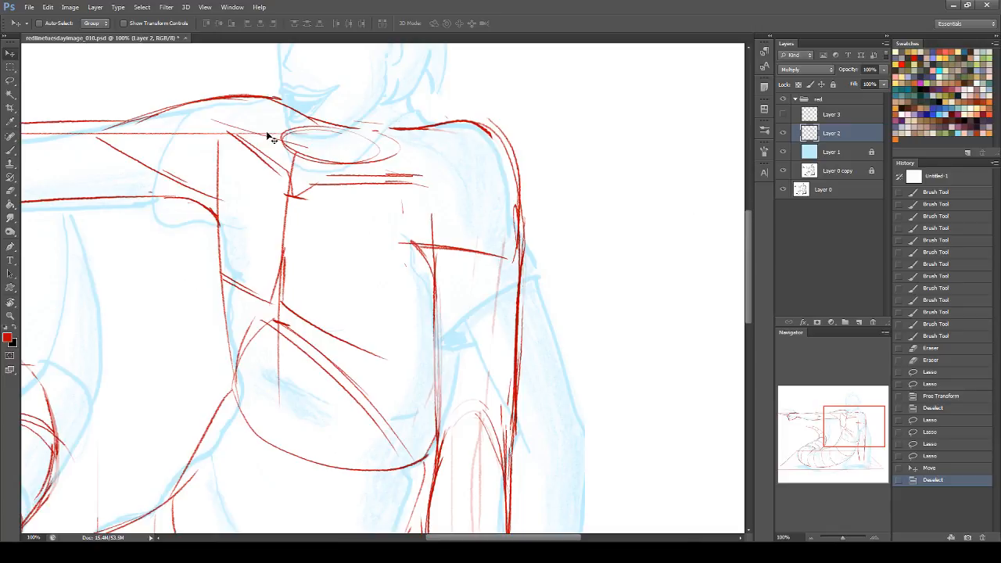
left_click(10, 149)
left_click_drag(391, 129, 501, 129)
key("ctrl+z")
- Try sketching a shoulder curve with a slanting supporting arm as a diagram in the blank area beside the head
left_click_drag(862, 426, 865, 419)
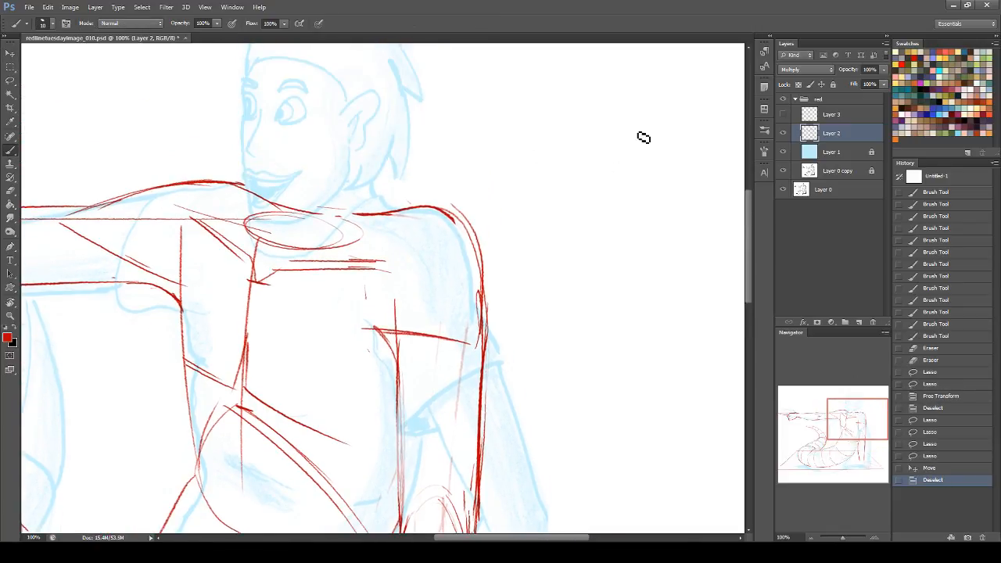
mouse_move(550, 155)
left_mouse_down()
mouse_move(626, 137)
mouse_move(695, 232)
mouse_move(654, 339)
mouse_move(699, 342)
left_mouse_up()
key("ctrl+z")
mouse_move(494, 148)
left_mouse_down()
mouse_move(599, 146)
mouse_move(721, 320)
left_mouse_up()
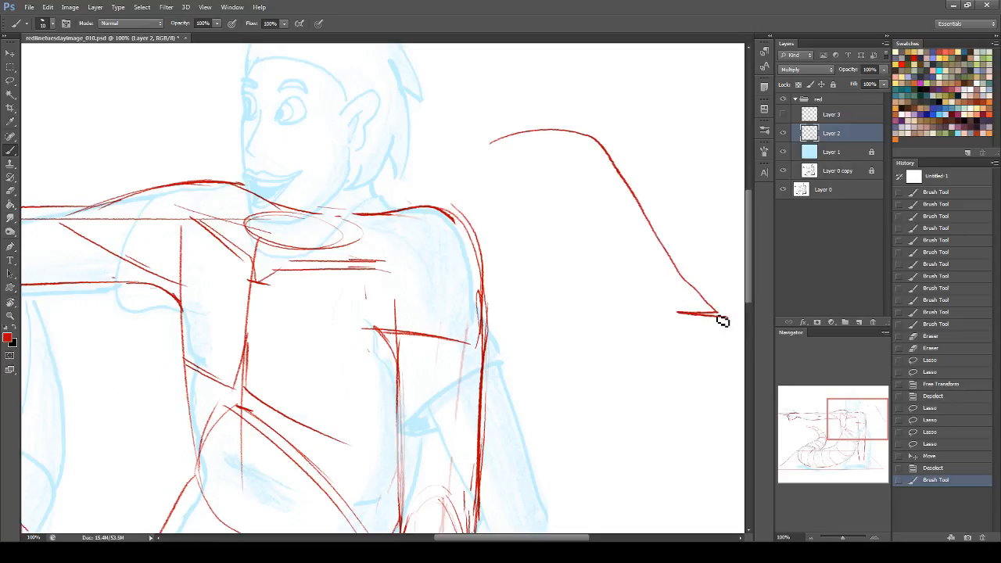
mouse_move(600, 160)
left_mouse_down()
mouse_move(574, 269)
mouse_move(549, 311)
left_mouse_up()
key("ctrl+z")
left_click_drag(609, 166, 505, 354)
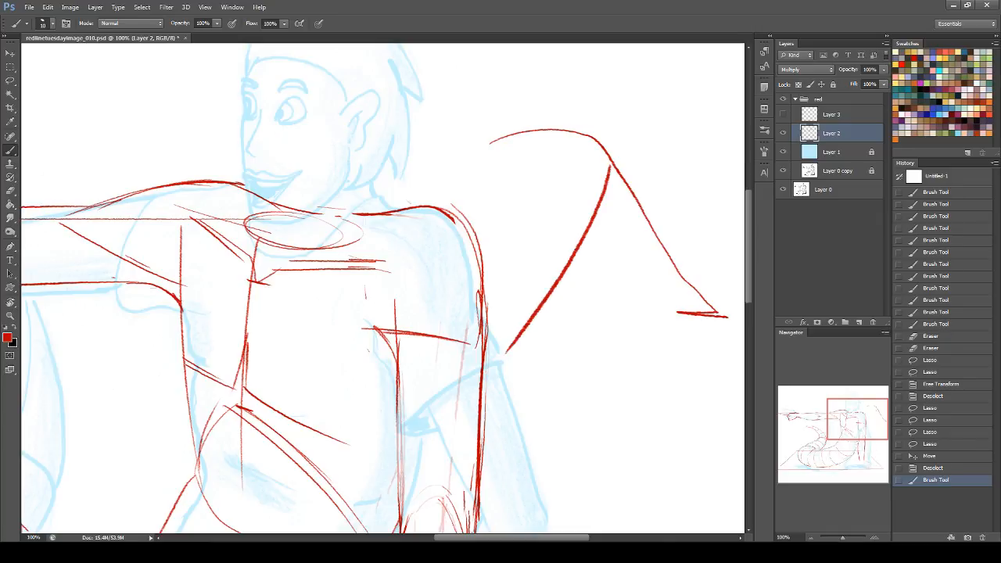
key("ctrl+z")
mouse_move(879, 409)
left_mouse_down()
mouse_move(863, 440)
mouse_move(849, 426)
mouse_move(870, 402)
mouse_move(922, 415)
left_mouse_up()
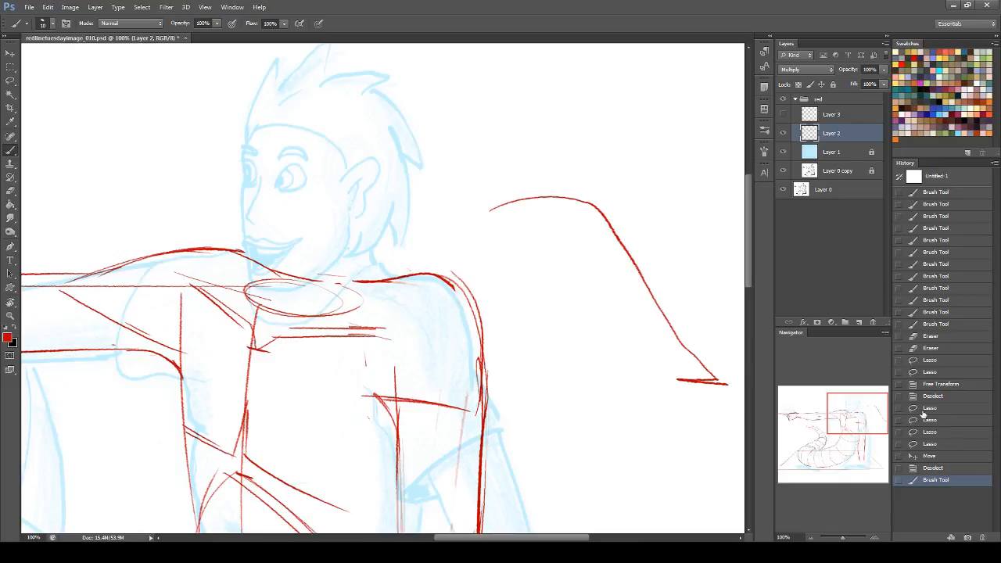
left_click(934, 467)
- Sketch a diagram beside the character with a horizontal top line, a body block, and a slanted support ending in a flat base
mouse_move(491, 202)
left_mouse_down()
mouse_move(645, 204)
mouse_move(592, 408)
mouse_move(632, 407)
left_mouse_up()
mouse_move(603, 210)
left_mouse_down()
mouse_move(602, 366)
mouse_move(587, 407)
left_mouse_up()
key("ctrl+z")
left_click_drag(599, 371, 561, 426)
mouse_move(502, 213)
left_mouse_down()
mouse_move(508, 303)
mouse_move(532, 290)
mouse_move(594, 327)
left_mouse_up()
mouse_move(539, 213)
left_mouse_down()
mouse_move(527, 357)
mouse_move(587, 407)
left_mouse_up()
left_click_drag(534, 334, 533, 353)
left_click_drag(524, 345, 545, 345)
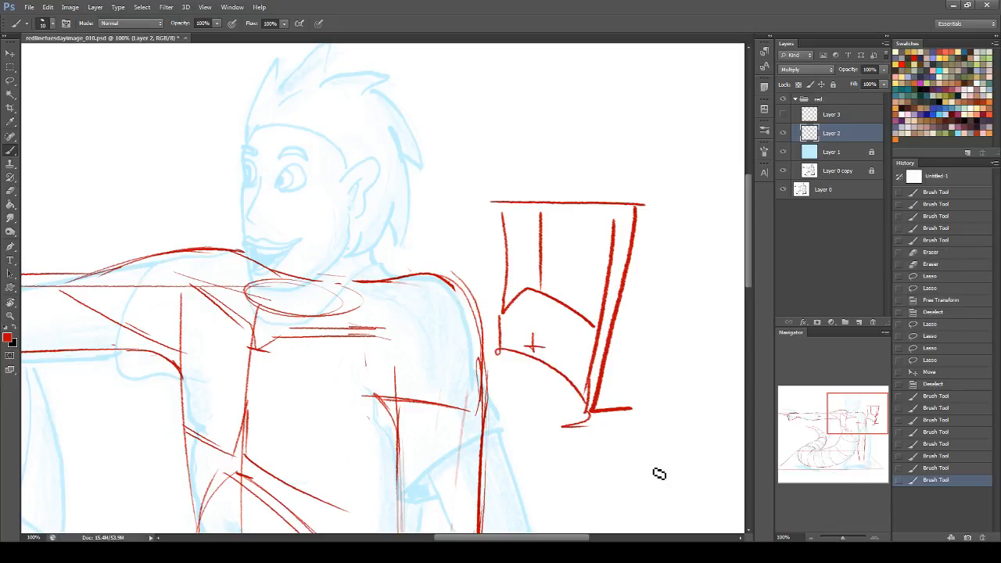
left_click_drag(591, 423, 674, 418)
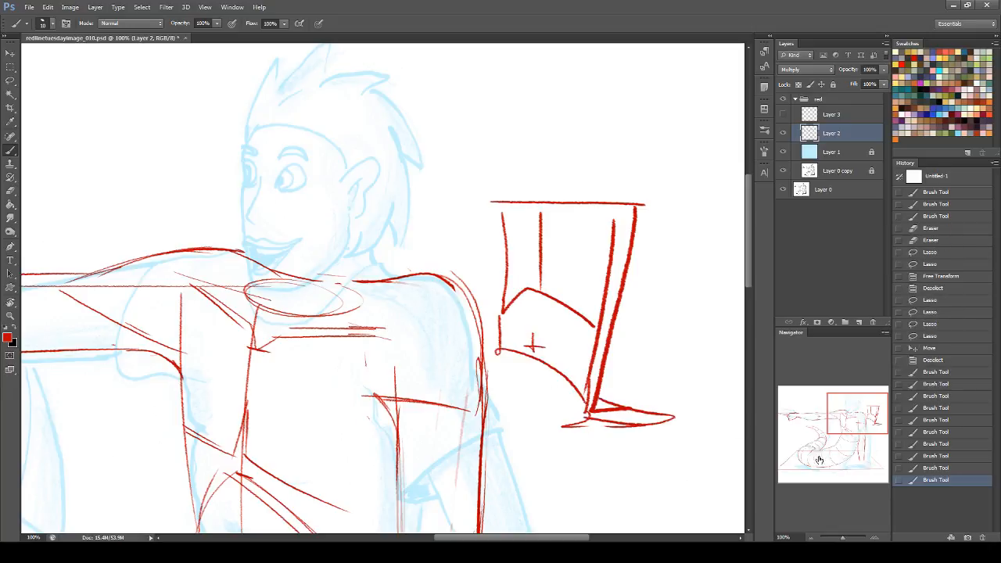
- Lasso and delete the diagram beside the character, deselect, and save the file
left_click(10, 81)
mouse_move(487, 323)
left_mouse_down()
mouse_move(550, 145)
mouse_move(570, 460)
left_mouse_up()
key("Delete")
key("ctrl+d")
key("ctrl+s")
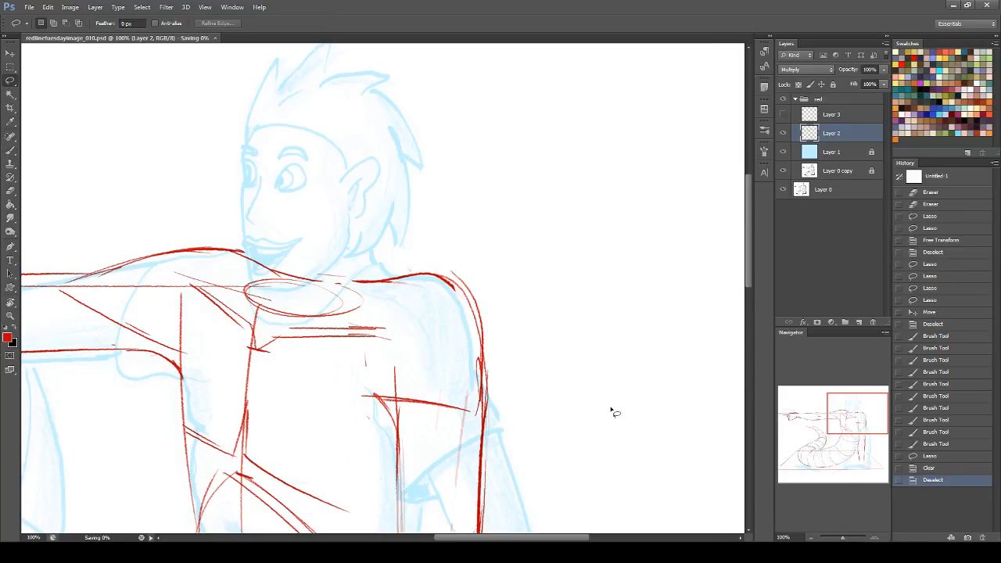
- Draw the supporting arm's inner wrist, the base of the palm, and the thumb resting on the ground
left_click(10, 151)
left_click_drag(874, 425, 838, 448)
left_click_drag(407, 332, 410, 379)
key("ctrl+z")
mouse_move(405, 343)
left_mouse_down()
mouse_move(395, 379)
mouse_move(460, 385)
mouse_move(440, 389)
mouse_move(448, 412)
left_mouse_up()
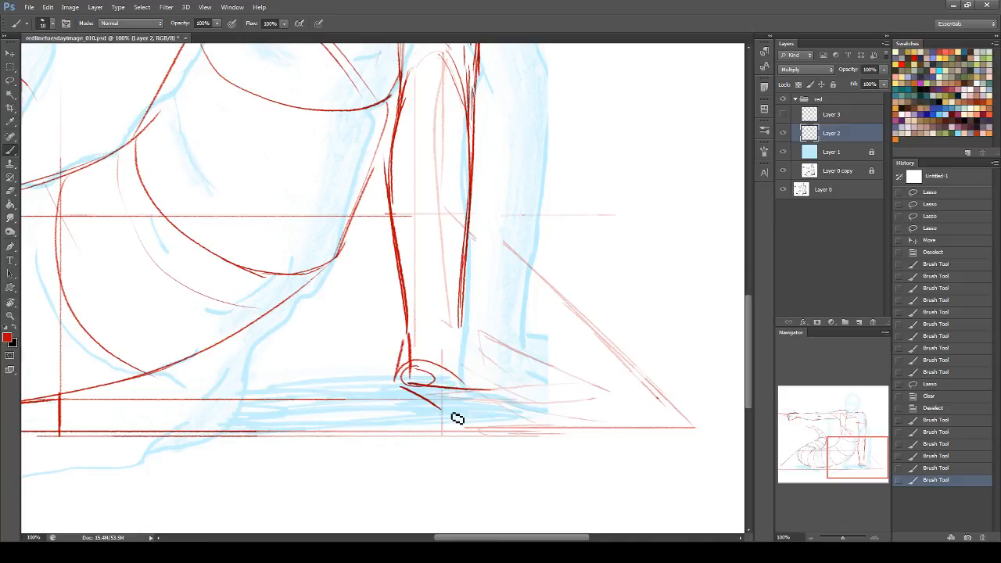
mouse_move(429, 379)
left_mouse_down()
mouse_move(467, 427)
mouse_move(445, 408)
mouse_move(458, 406)
mouse_move(466, 426)
mouse_move(416, 396)
mouse_move(468, 421)
left_mouse_up()
left_click_drag(452, 402, 468, 421)
- Draw the back of the supporting hand and its long fingers stretching outward along the ground
mouse_move(466, 330)
left_mouse_down()
mouse_move(537, 363)
mouse_move(476, 342)
mouse_move(534, 365)
left_mouse_up()
left_click_drag(482, 389, 562, 390)
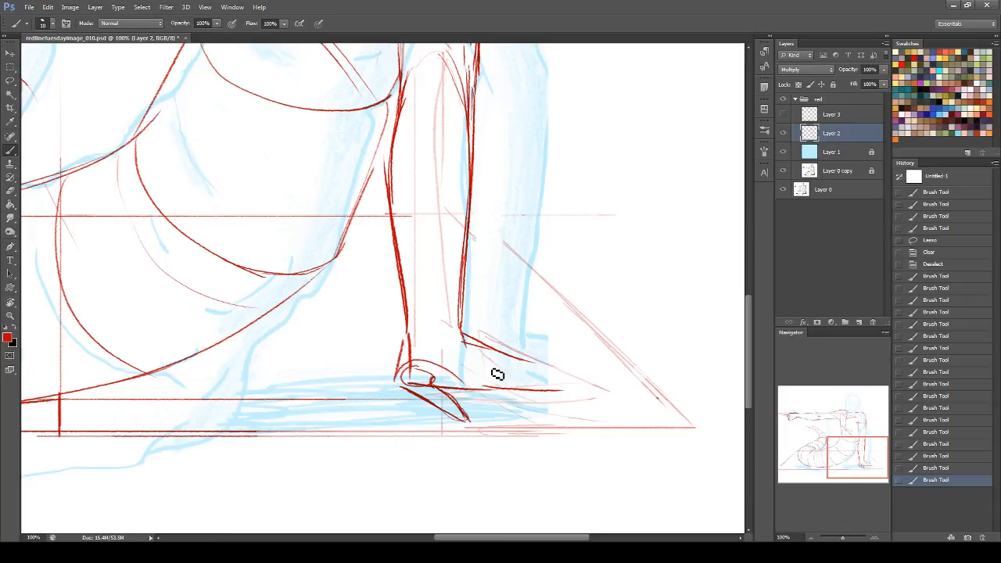
mouse_move(480, 364)
left_mouse_down()
mouse_move(583, 384)
mouse_move(487, 394)
left_mouse_up()
mouse_move(574, 384)
left_mouse_down()
mouse_move(476, 347)
mouse_move(523, 360)
left_mouse_up()
left_click_drag(468, 339, 534, 362)
- Try sketching a pointed form with a curved lower edge in the blank area above the pointing arm
left_click_drag(852, 454, 803, 408)
left_click(104, 186)
key("ctrl+z")
left_click_drag(95, 181, 409, 195)
key("ctrl+z")
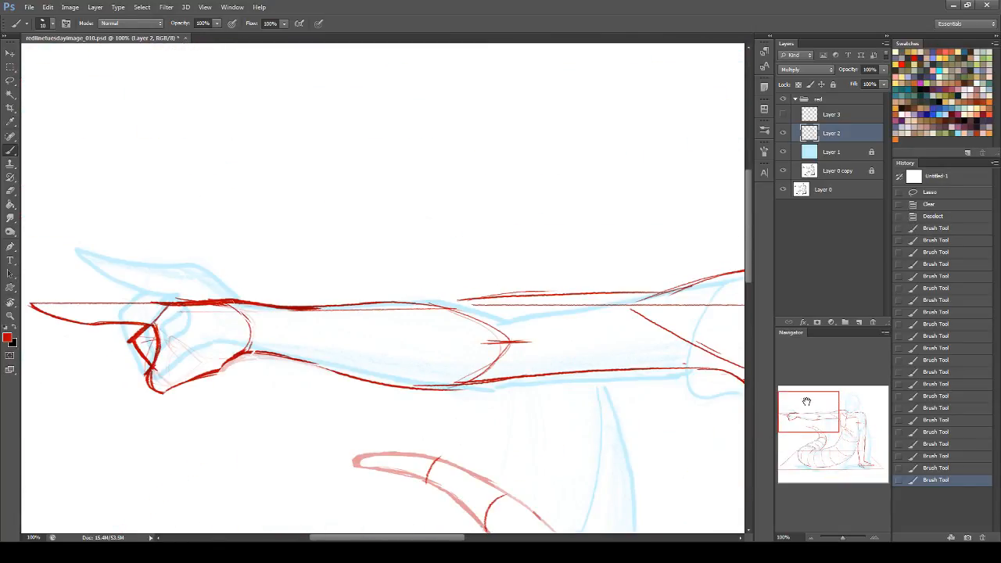
mouse_move(220, 179)
left_mouse_down()
mouse_move(416, 195)
mouse_move(293, 213)
mouse_move(421, 226)
left_mouse_up()
key("ctrl+z")
mouse_move(221, 179)
left_mouse_down()
mouse_move(331, 228)
mouse_move(418, 216)
mouse_move(475, 239)
left_mouse_up()
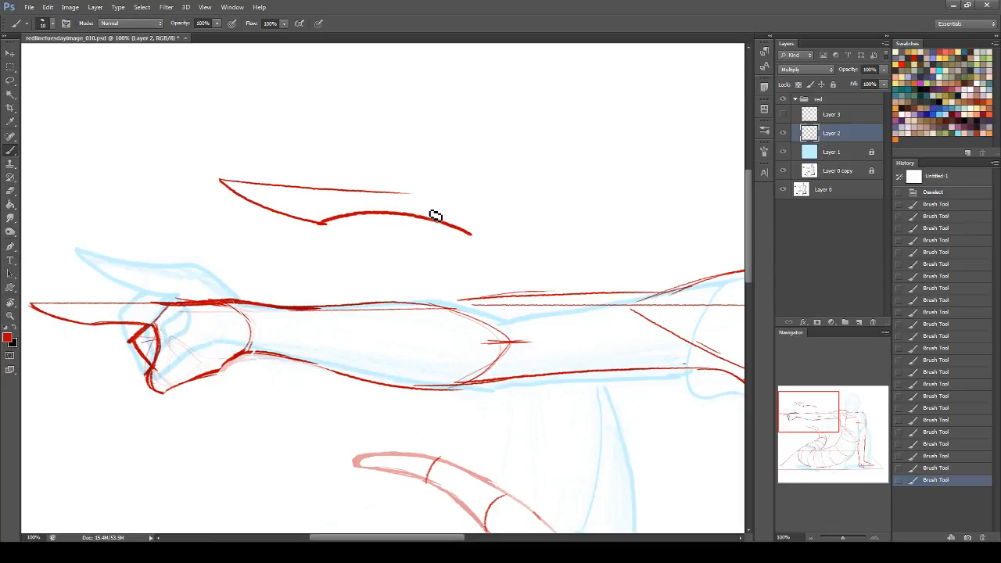
key("ctrl+z")
left_click(921, 458)
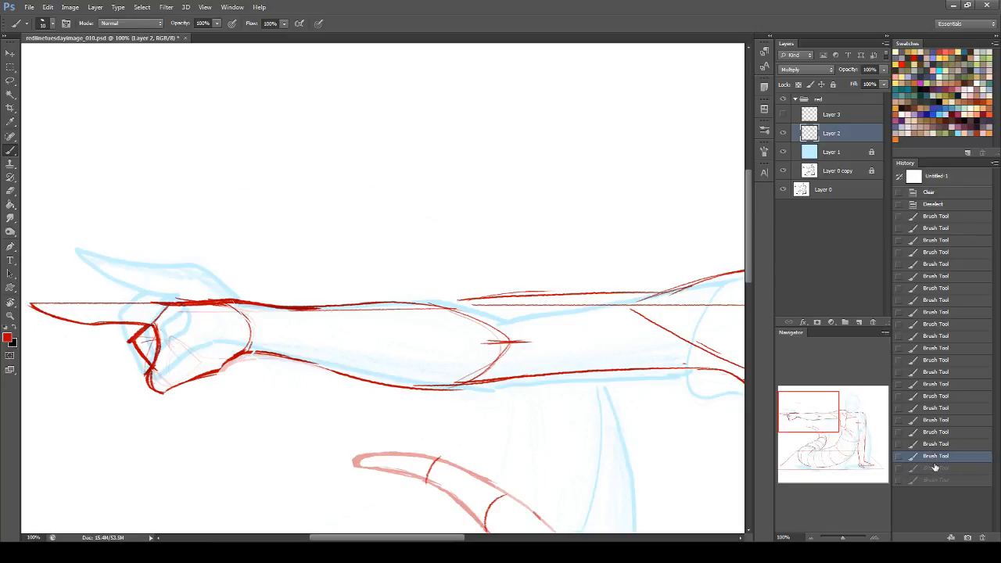
left_click(932, 468)
- Erase the supporting hand's wrist, palm and finger lines down to a faint guide and return to the Brush tool
left_click_drag(831, 417, 896, 475)
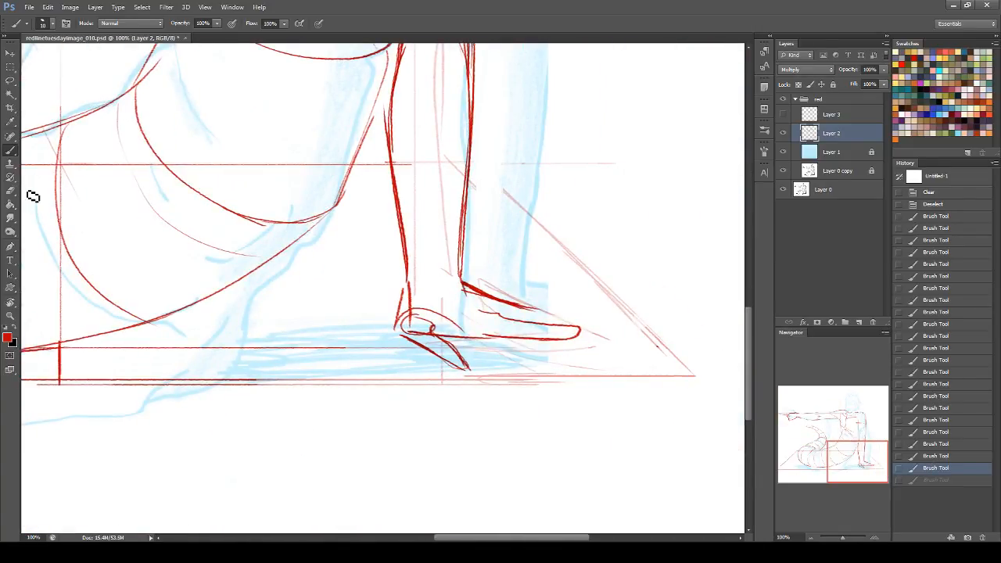
left_click(10, 190)
mouse_move(396, 282)
left_mouse_down()
mouse_move(369, 292)
mouse_move(417, 279)
mouse_move(405, 289)
mouse_move(422, 303)
mouse_move(491, 294)
mouse_move(482, 290)
mouse_move(519, 305)
mouse_move(502, 316)
mouse_move(466, 308)
mouse_move(516, 311)
mouse_move(459, 284)
left_mouse_up()
left_click(10, 149)
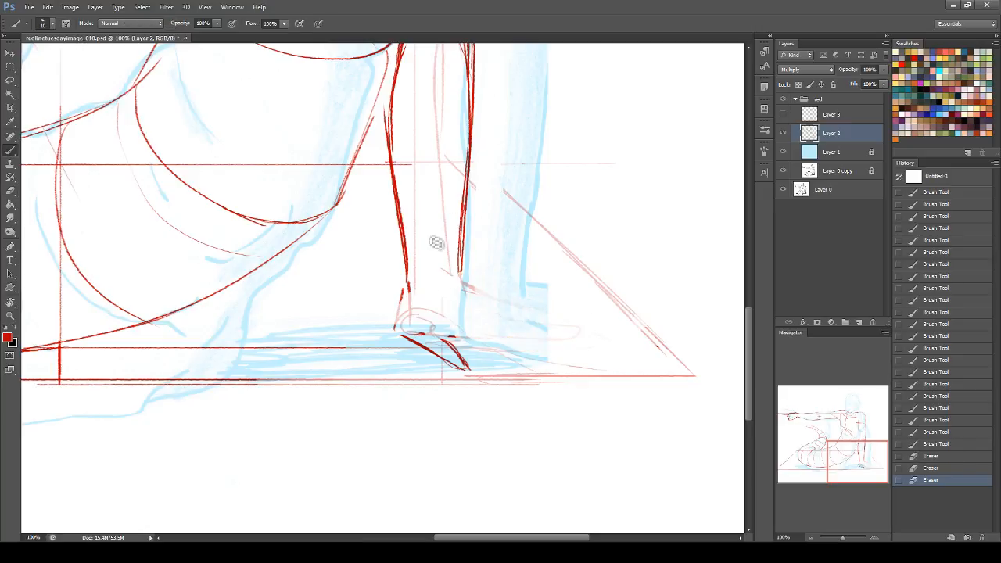
- Clear the remaining wrist, palm and thumb outline below the supporting forearm, then return to the Brush tool
left_click(10, 190)
left_click_drag(396, 306, 444, 335)
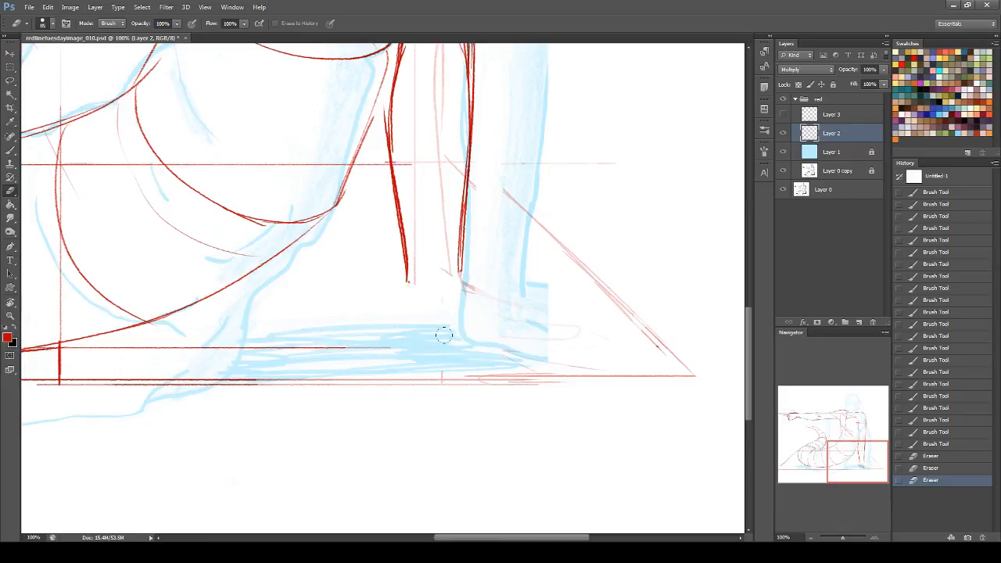
left_click(11, 150)
left_click_drag(407, 280, 404, 318)
key("ctrl+z")
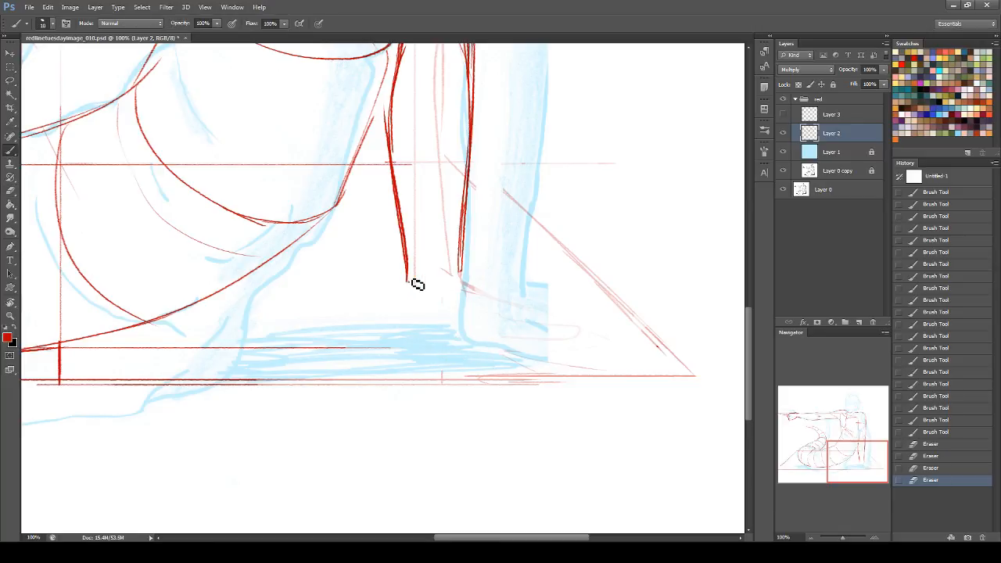
- Sketch the heel, base and inner curve of the supporting hand directly beneath the forearm
mouse_move(856, 445)
left_mouse_down()
mouse_move(854, 420)
mouse_move(854, 446)
left_mouse_up()
mouse_move(406, 272)
left_mouse_down()
mouse_move(408, 307)
mouse_move(395, 314)
mouse_move(464, 333)
left_mouse_up()
key("ctrl+z")
mouse_move(391, 314)
left_mouse_down()
mouse_move(476, 339)
mouse_move(511, 322)
mouse_move(455, 329)
left_mouse_up()
mouse_move(417, 277)
left_mouse_down()
mouse_move(429, 323)
mouse_move(452, 330)
mouse_move(400, 294)
mouse_move(393, 306)
left_mouse_up()
key("ctrl+z")
mouse_move(405, 269)
left_mouse_down()
mouse_move(393, 308)
mouse_move(469, 336)
left_mouse_up()
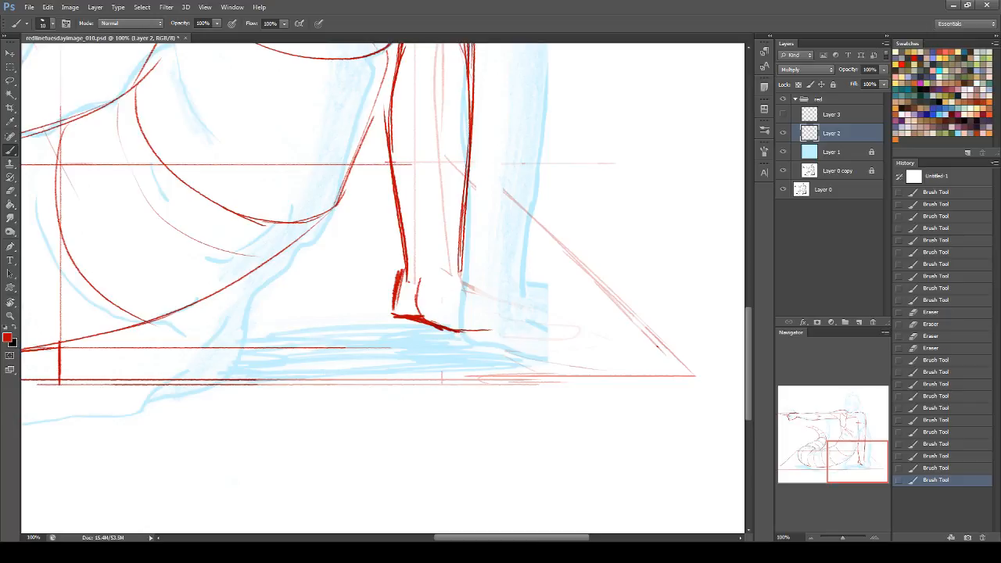
- Lighten the supporting hand's heel and base strokes to a faint guide with the Eraser and reactivate the Brush tool
left_click(11, 191)
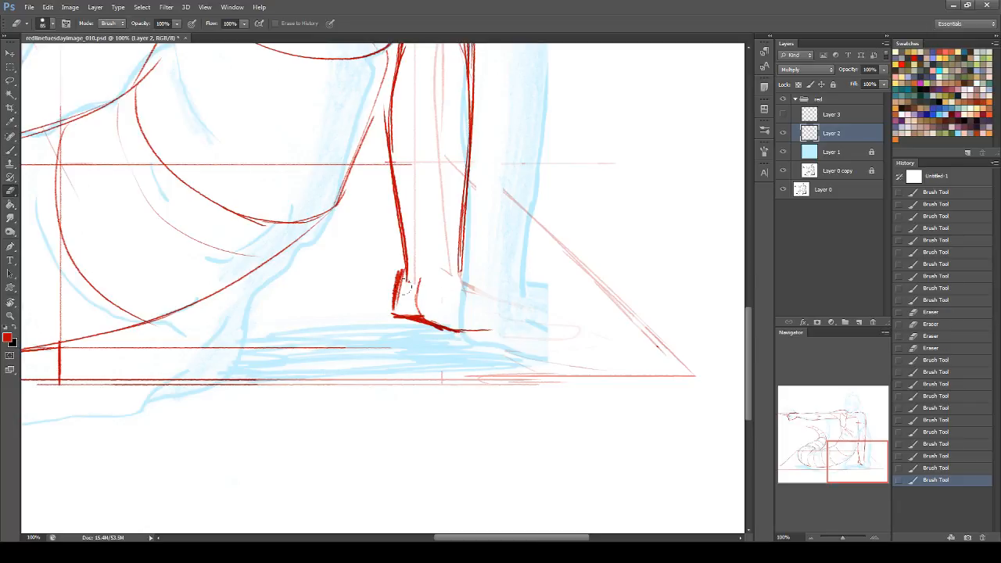
left_click_drag(391, 315, 450, 329)
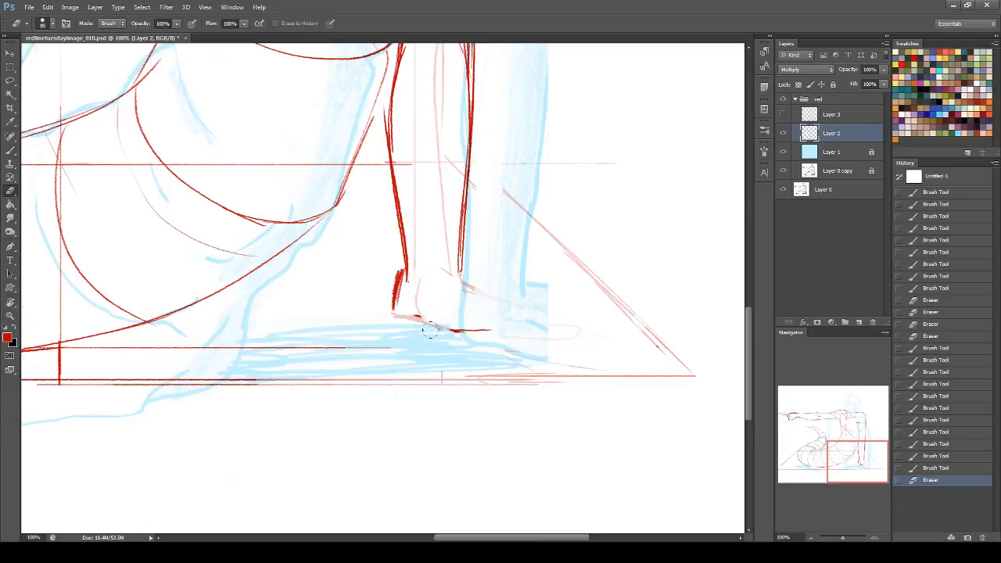
left_click_drag(400, 266, 394, 307)
left_click(11, 150)
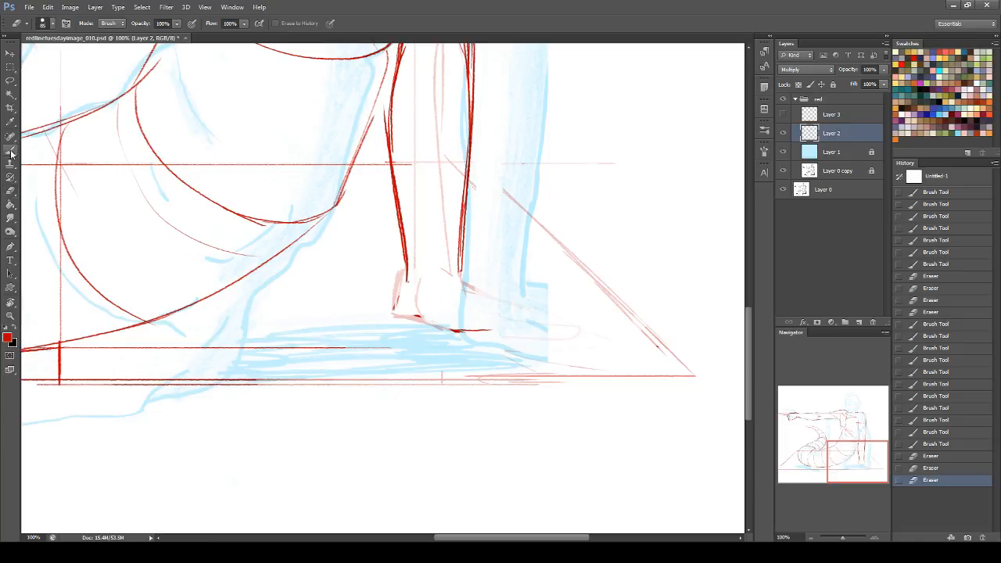
- Redraw the supporting palm over the guide with a squared heel, angled base, curved wrist line and rounded outer edge
mouse_move(401, 264)
left_mouse_down()
mouse_move(394, 327)
mouse_move(469, 335)
left_mouse_up()
left_click_drag(393, 314, 465, 334)
mouse_move(459, 268)
left_mouse_down()
mouse_move(459, 286)
mouse_move(489, 291)
left_mouse_up()
left_click_drag(459, 335, 526, 311)
mouse_move(461, 278)
left_mouse_down()
mouse_move(524, 283)
mouse_move(478, 281)
mouse_move(499, 326)
mouse_move(539, 301)
mouse_move(468, 331)
left_mouse_up()
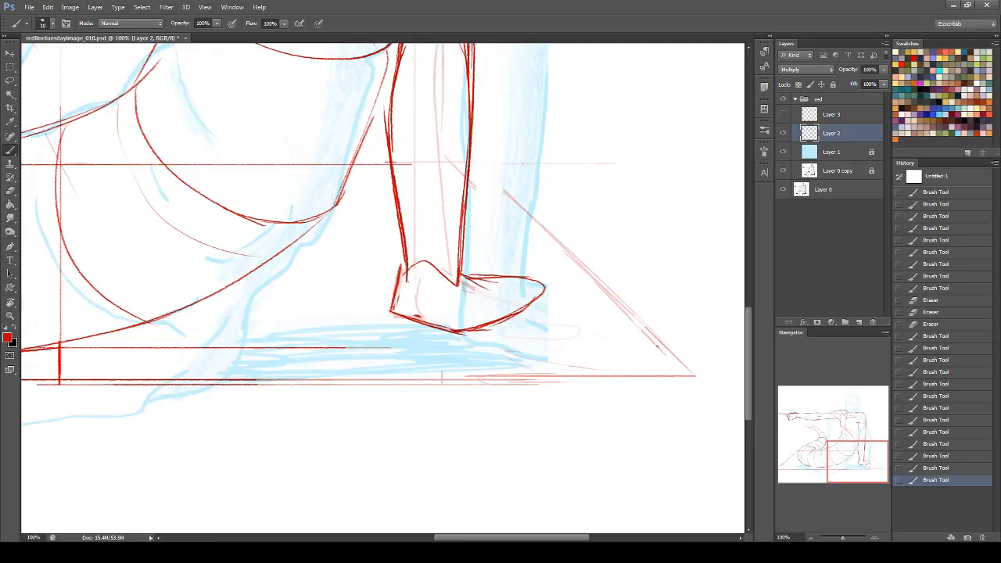
- Draw the back of the supporting hand and pointed finger shapes extending outward from the palm
left_click_drag(463, 275, 549, 291)
mouse_move(547, 293)
left_mouse_down()
mouse_move(477, 326)
mouse_move(452, 317)
mouse_move(485, 337)
mouse_move(503, 322)
mouse_move(541, 332)
left_mouse_up()
key("ctrl+z")
mouse_move(484, 312)
left_mouse_down()
mouse_move(512, 329)
mouse_move(475, 334)
mouse_move(541, 353)
mouse_move(493, 318)
mouse_move(544, 351)
mouse_move(503, 343)
mouse_move(540, 349)
left_mouse_up()
mouse_move(483, 284)
left_mouse_down()
mouse_move(549, 283)
mouse_move(535, 303)
left_mouse_up()
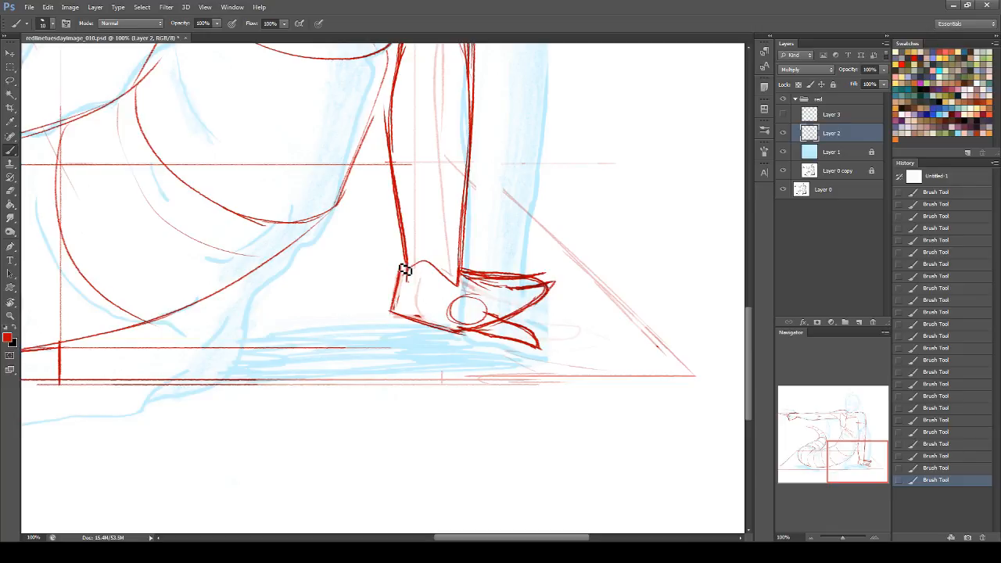
- Activate Layer 3, make it visible, and hide Layer 2 to work on the head
mouse_move(826, 435)
left_mouse_down()
mouse_move(840, 429)
mouse_move(866, 461)
mouse_move(805, 411)
mouse_move(814, 425)
mouse_move(851, 407)
left_mouse_up()
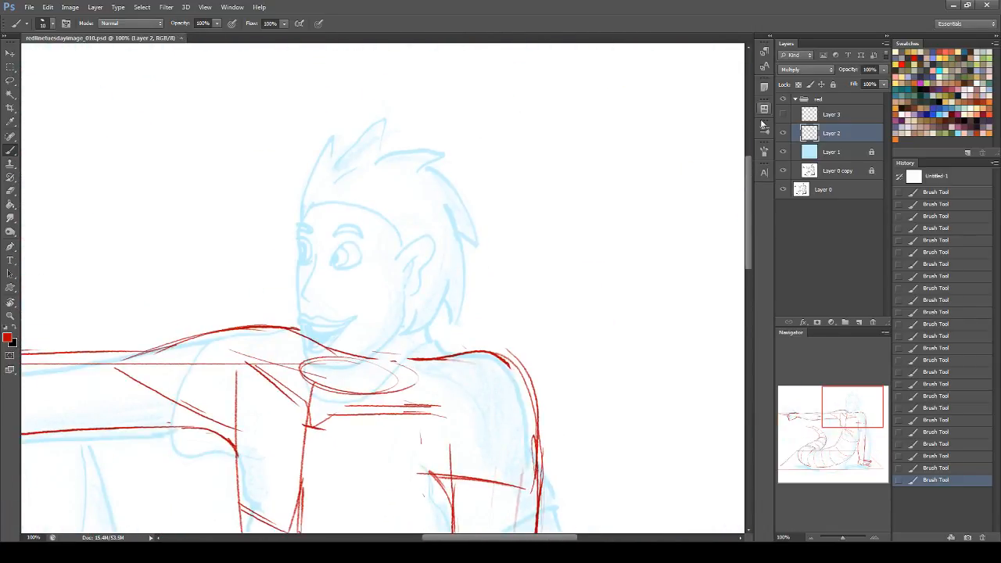
left_click(852, 117)
left_click_drag(852, 400, 847, 377)
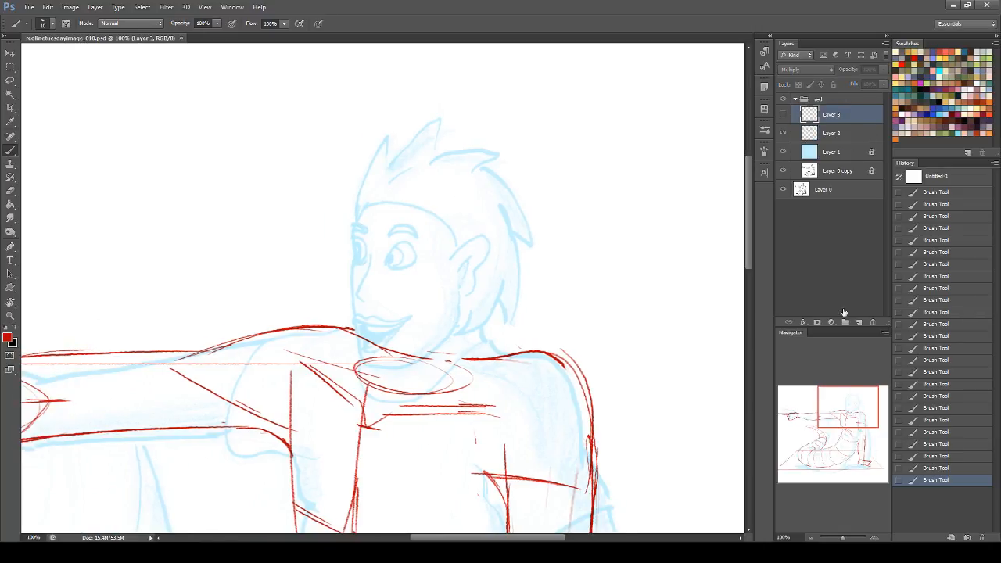
left_click(784, 115)
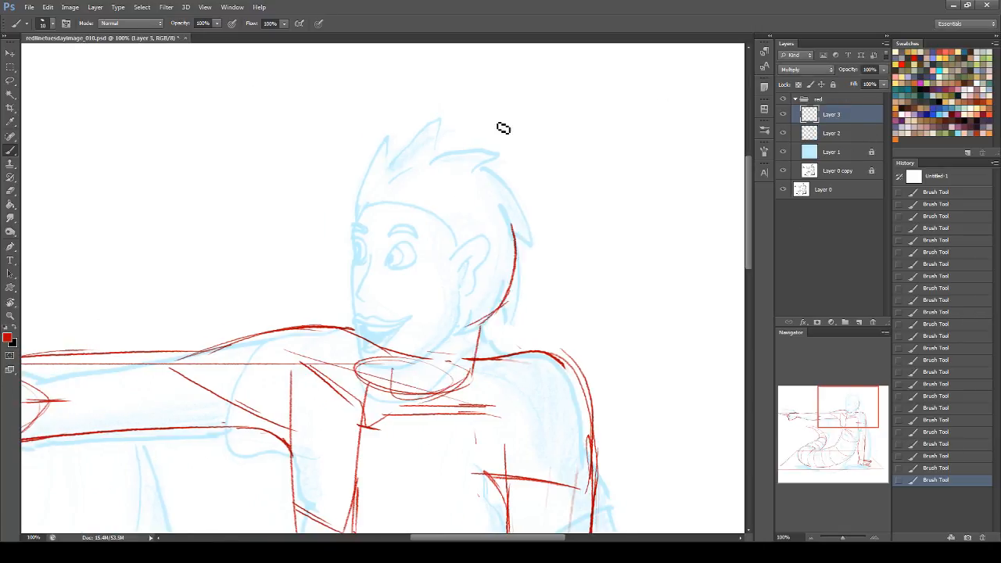
left_click(782, 133)
- Draw the jaw line from below the ear down around the jaw corner to the chin
left_click(786, 537)
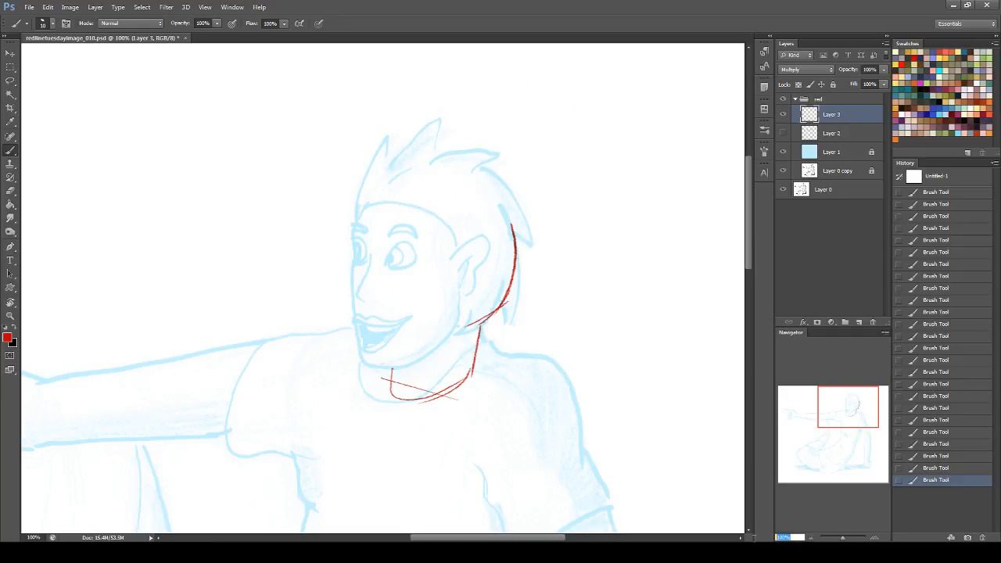
key("Return")
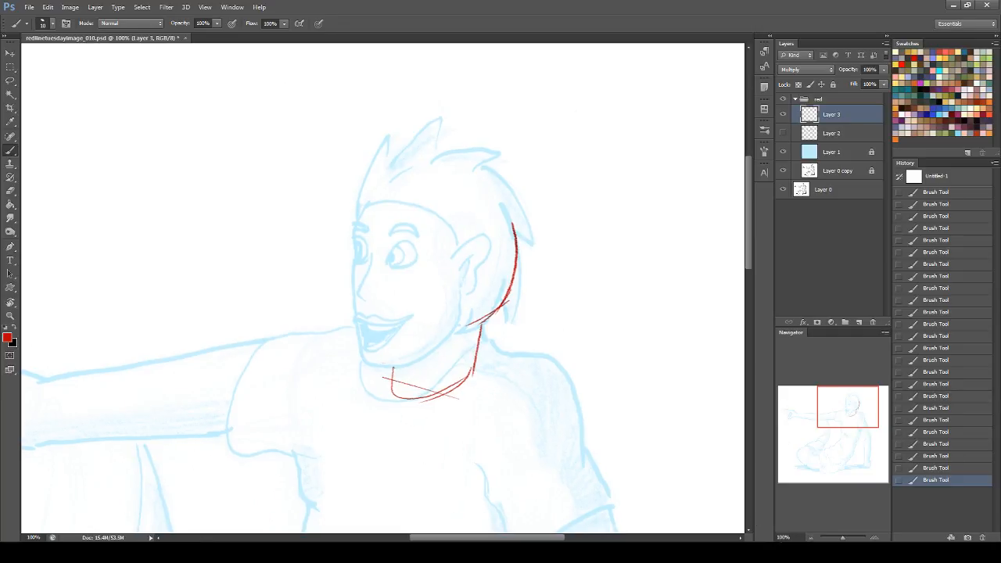
left_click_drag(798, 538, 757, 538)
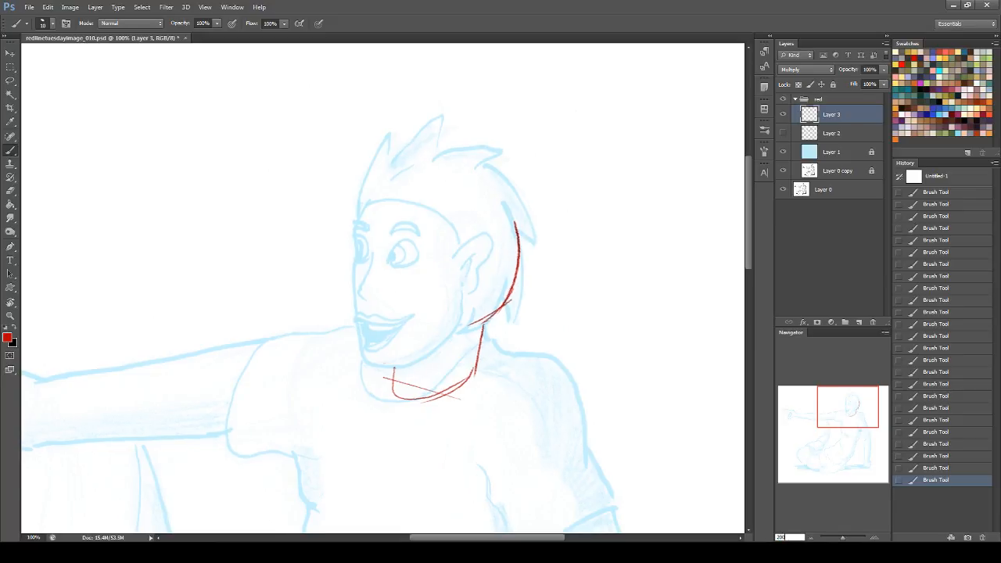
key("Return")
left_click_drag(855, 407, 850, 407)
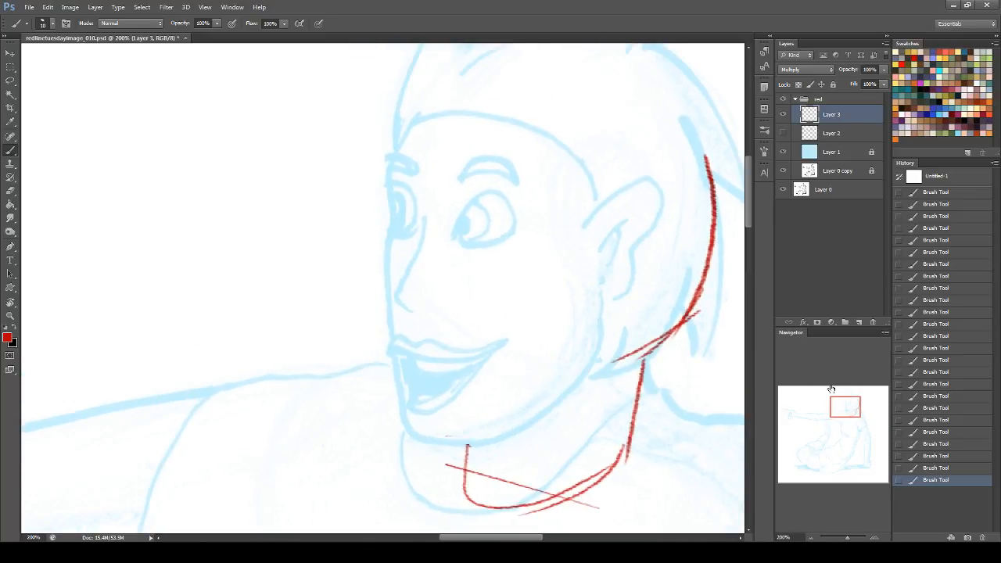
left_click_drag(601, 249, 583, 363)
key("ctrl+z")
mouse_move(600, 249)
left_mouse_down()
mouse_move(595, 372)
mouse_move(469, 443)
left_mouse_up()
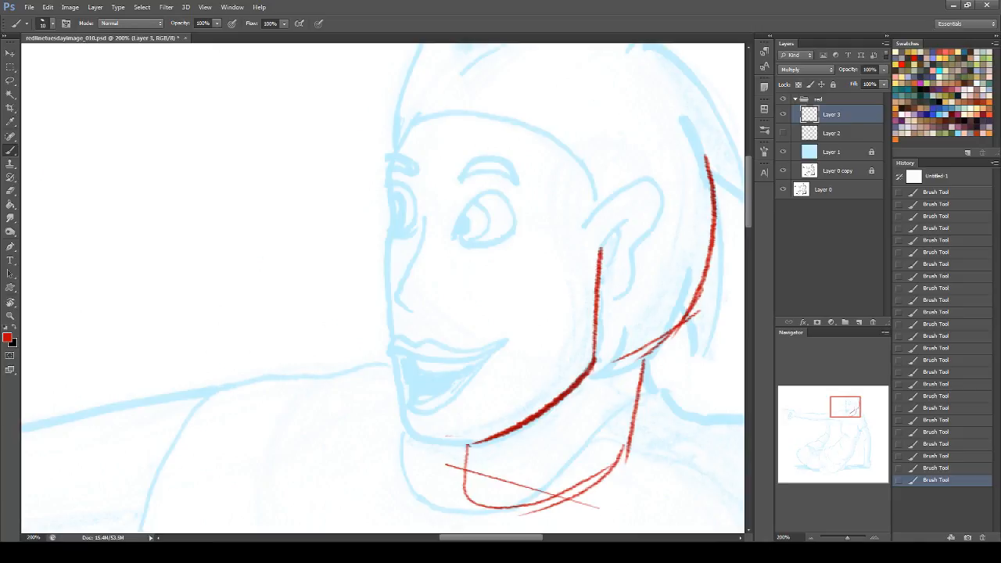
- Draw the front contour of the face from below the far eye over the cheekbone and around to the chin
mouse_move(392, 231)
left_mouse_down()
mouse_move(381, 272)
mouse_move(400, 382)
left_mouse_up()
key("ctrl+z")
mouse_move(380, 277)
left_mouse_down()
mouse_move(405, 387)
mouse_move(401, 421)
mouse_move(468, 444)
left_mouse_up()
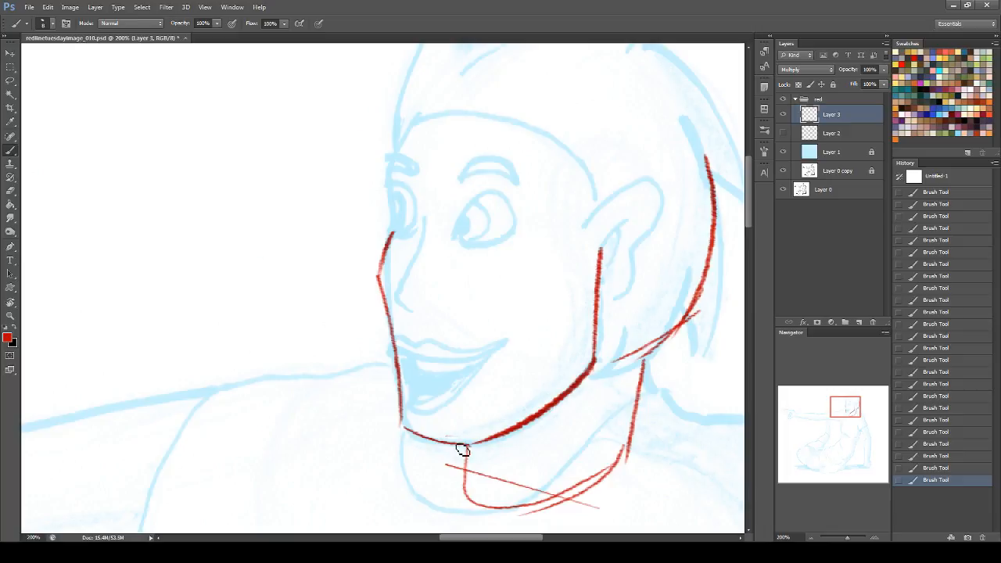
- Draw the cheek plane line from ear to chin, a curve beneath the eyes, and arcs for both eye sockets
mouse_move(577, 234)
left_mouse_down()
mouse_move(518, 317)
mouse_move(468, 443)
left_mouse_up()
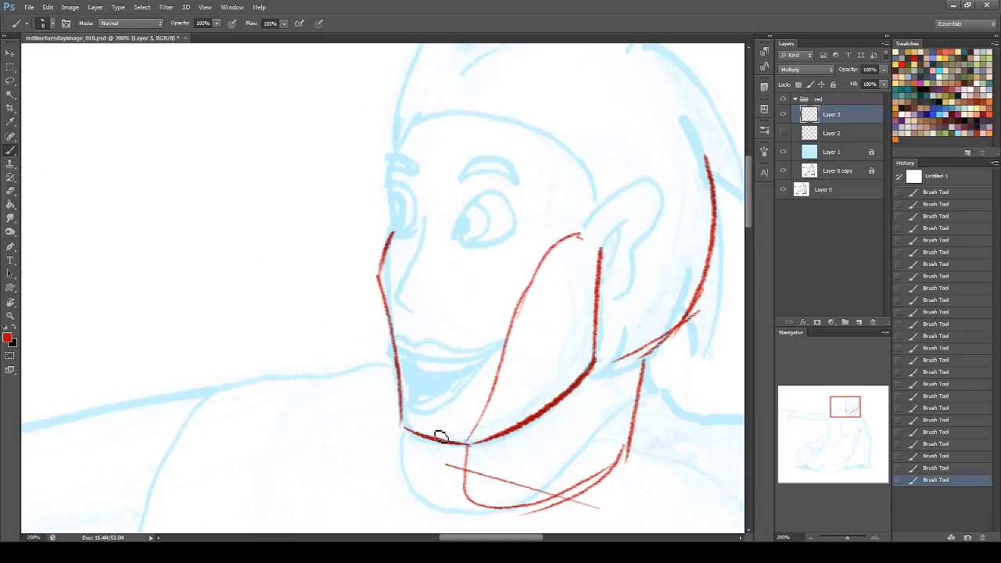
left_click_drag(389, 232, 579, 235)
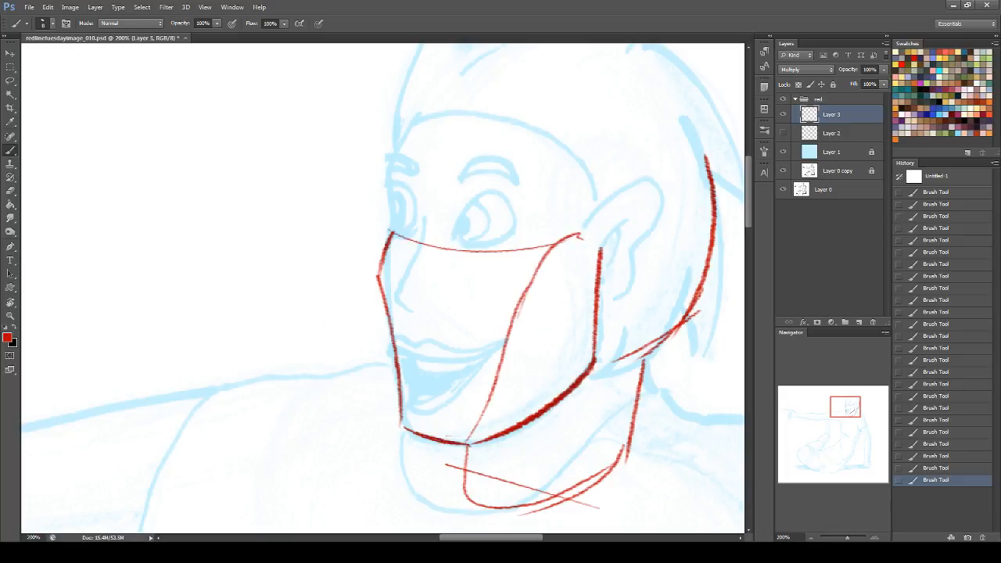
mouse_move(394, 161)
left_mouse_down()
mouse_move(418, 189)
mouse_move(526, 179)
mouse_move(557, 237)
left_mouse_up()
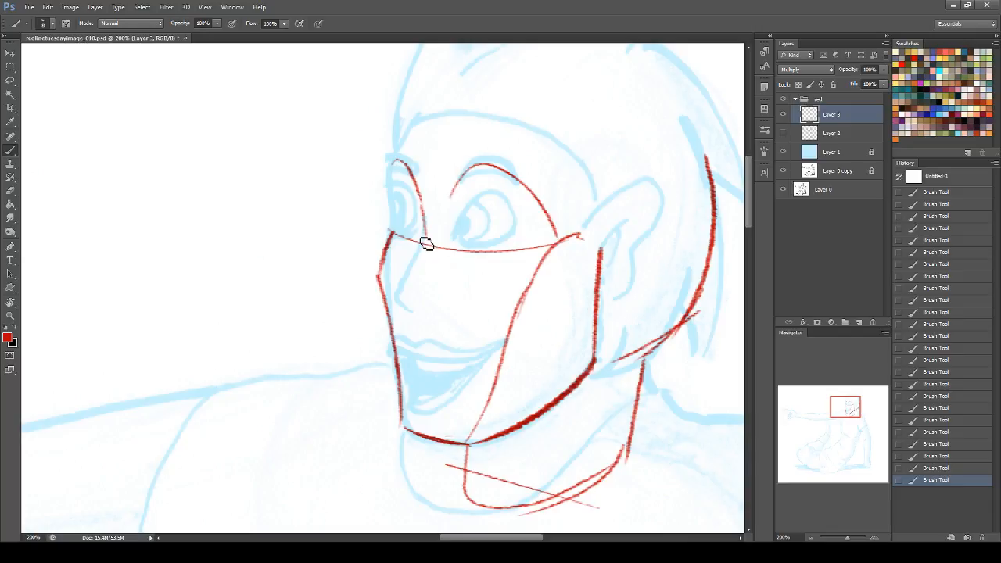
- Draw the nose bridge from the inner eye down to the tip and add the angled underside
left_click_drag(420, 251, 389, 293)
key("ctrl+z")
mouse_move(425, 235)
left_mouse_down()
mouse_move(390, 297)
mouse_move(435, 314)
left_mouse_up()
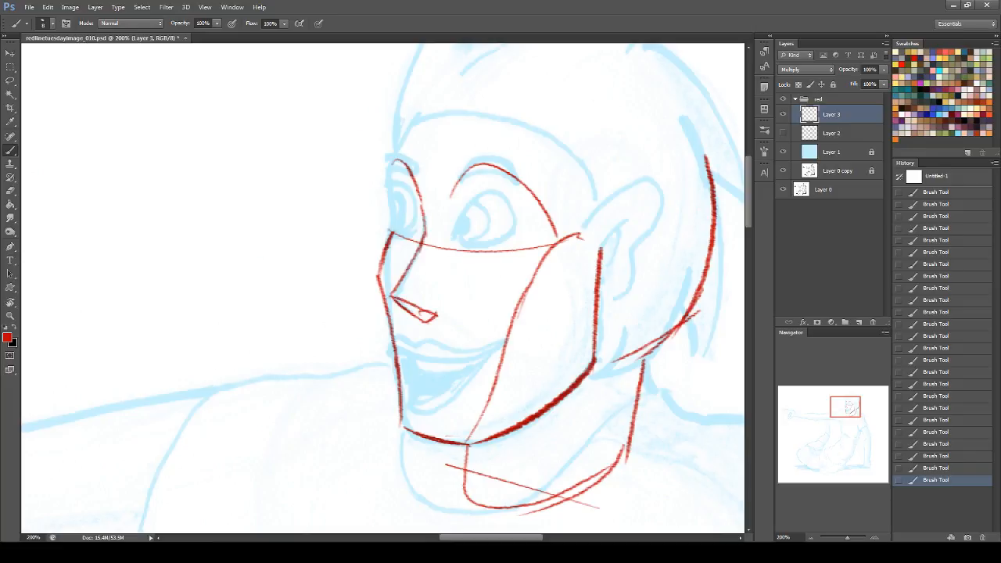
- Erase the outer end of the nose's underside with a smaller eraser and save the file
key("e")
left_click_drag(436, 315, 413, 314)
key("ctrl+z")
left_click(43, 25)
left_click_drag(115, 289, 117, 109)
left_click(86, 271)
left_click_drag(436, 314, 422, 316)
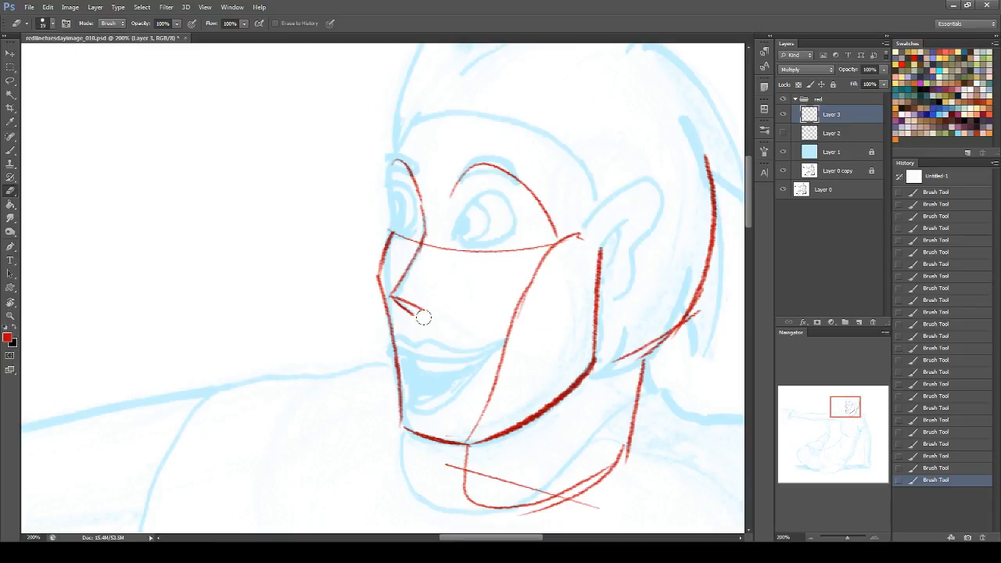
key("ctrl+s")
- Draw a temple line rising from the near brow and the forehead contour curving up from the far brow
left_click(10, 150)
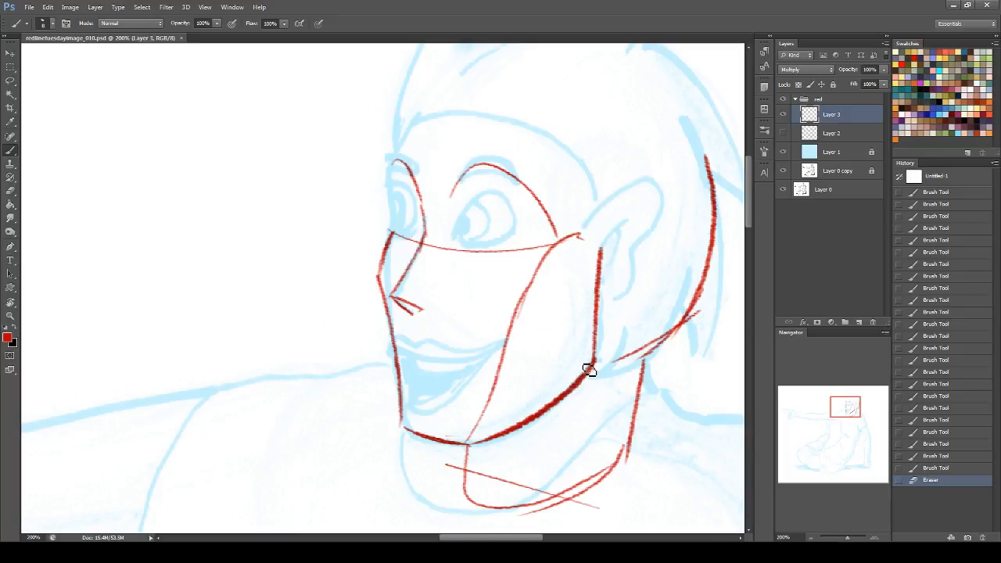
left_click_drag(515, 173, 536, 121)
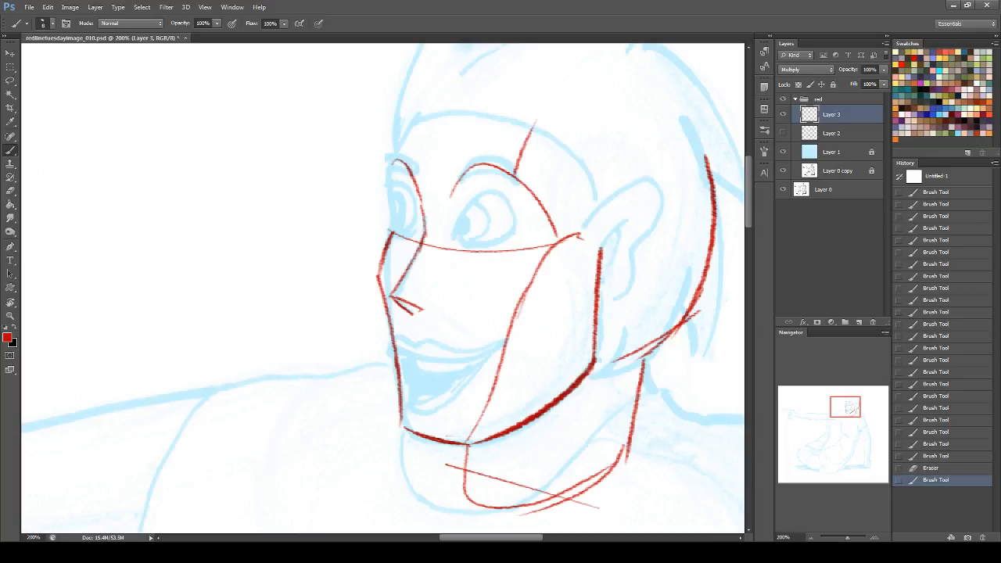
left_click_drag(853, 407, 842, 396)
left_click_drag(433, 181, 406, 258)
left_click_drag(434, 180, 507, 116)
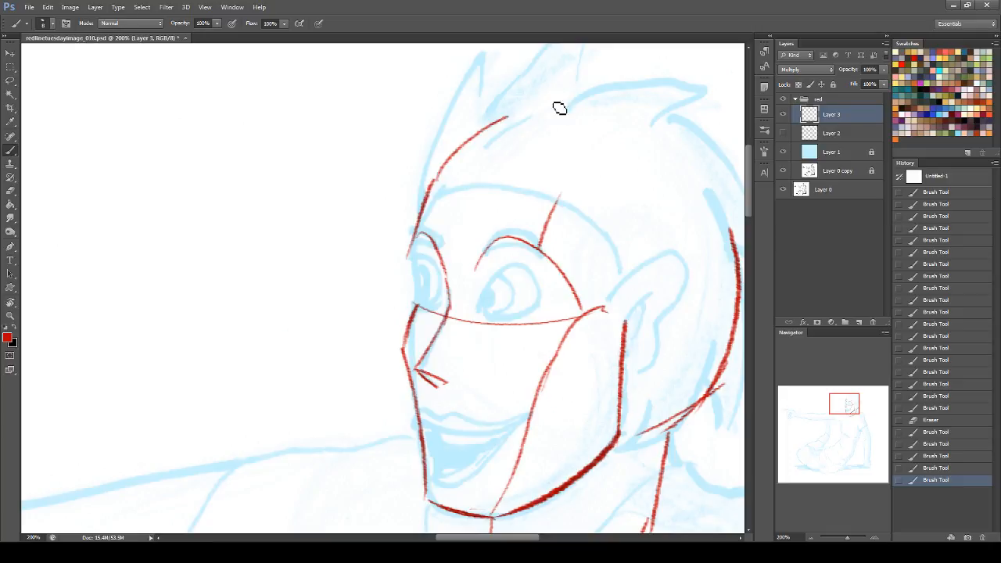
- Draw the rounded top of the skull and the side plane arc from the temple to the back of the head
left_click_drag(435, 179, 616, 114)
mouse_move(520, 115)
left_mouse_down()
mouse_move(658, 134)
mouse_move(713, 196)
left_mouse_up()
mouse_move(675, 142)
left_mouse_down()
mouse_move(728, 212)
mouse_move(737, 243)
left_mouse_up()
left_click_drag(714, 192, 737, 250)
left_click_drag(422, 216, 472, 133)
mouse_move(571, 191)
left_mouse_down()
mouse_move(548, 236)
mouse_move(688, 154)
mouse_move(721, 193)
left_mouse_up()
- Reinforce the back of the skull with repeated curved strokes down to the nape
left_click_drag(846, 401, 851, 403)
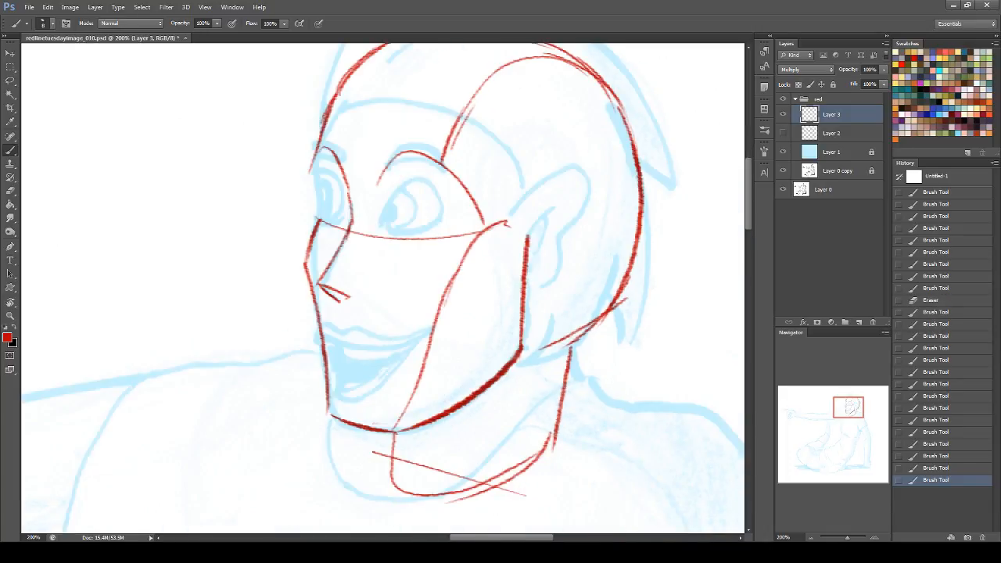
left_click_drag(619, 110, 615, 302)
left_click_drag(636, 200, 594, 317)
left_click_drag(622, 283, 585, 332)
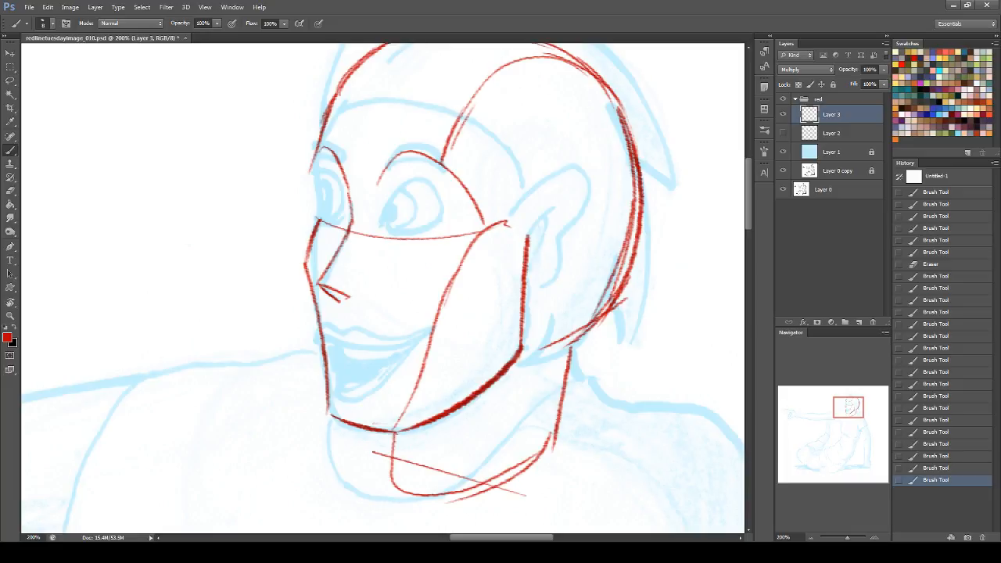
- Draw the ear's outer rim, lobe and inner folds over the original ear
left_click_drag(524, 195, 526, 227)
mouse_move(546, 187)
left_mouse_down()
mouse_move(585, 179)
mouse_move(558, 245)
left_mouse_up()
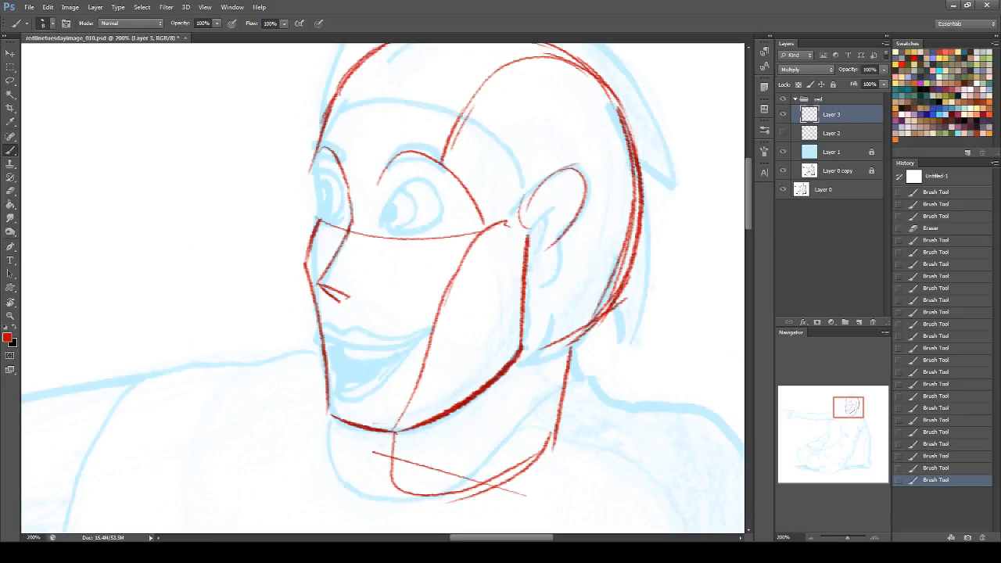
left_click_drag(583, 178, 535, 286)
left_click_drag(538, 236, 566, 201)
key("ctrl+z")
mouse_move(535, 237)
left_mouse_down()
mouse_move(564, 201)
mouse_move(552, 258)
mouse_move(535, 262)
mouse_move(562, 278)
left_mouse_up()
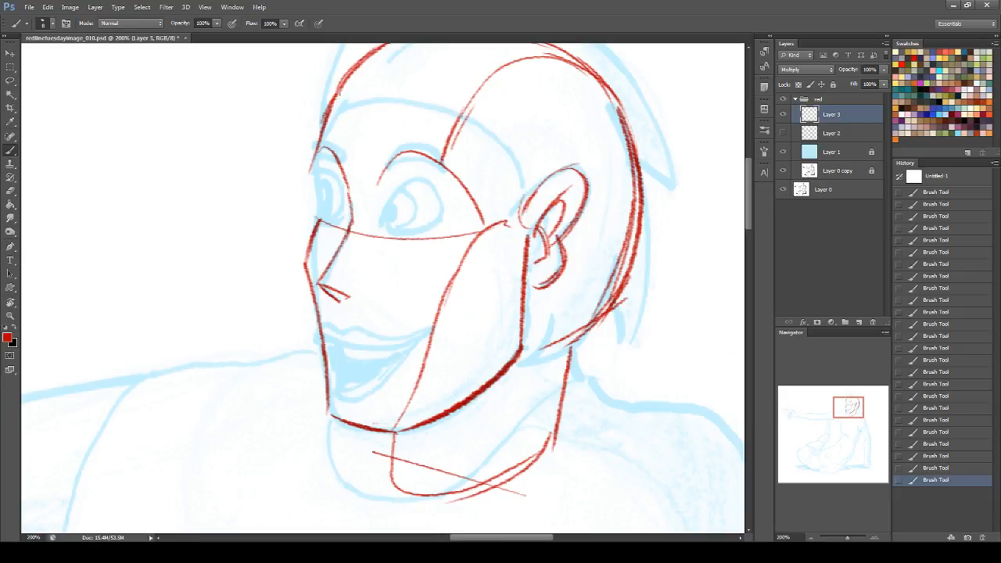
- Strengthen the face's front contour beside the far eye, connecting the brow to the cheekbone
left_click_drag(316, 160, 338, 236)
left_click_drag(316, 148, 320, 218)
left_click_drag(317, 160, 320, 221)
key("ctrl+z")
left_click_drag(315, 158, 322, 221)
key("ctrl+z")
left_click_drag(317, 154, 321, 222)
- Try drawing a curved front edge for the far eye inside its socket
left_click_drag(858, 407, 848, 409)
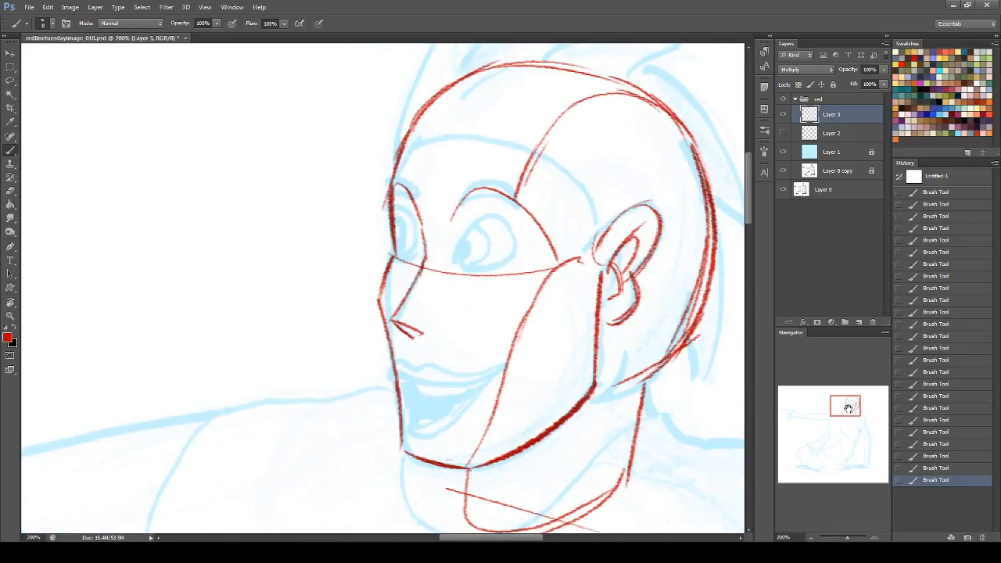
left_click_drag(856, 408, 854, 406)
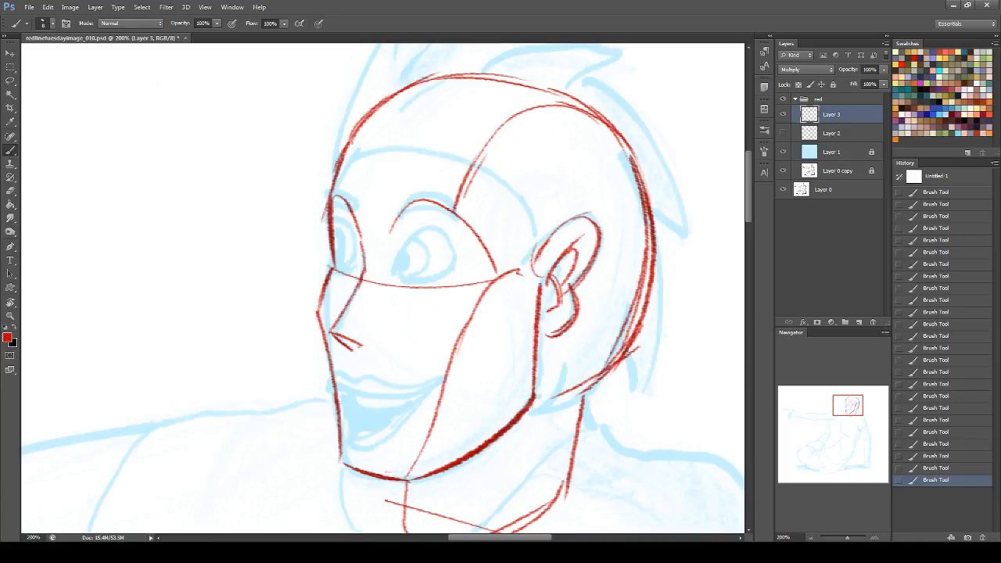
left_click_drag(268, 236, 350, 242)
key("ctrl+z")
left_click_drag(316, 226, 313, 264)
key("ctrl+z")
left_click_drag(348, 222, 352, 279)
key("ctrl+z")
left_click_drag(346, 229, 352, 275)
- Try drawing the near eye's slanted front edge and lower lid inside its socket
left_click_drag(396, 274, 436, 227)
key("ctrl+z")
left_click_drag(397, 272, 427, 229)
key("ctrl+z")
left_click_drag(397, 273, 430, 230)
key("ctrl+z")
left_click_drag(427, 229, 396, 274)
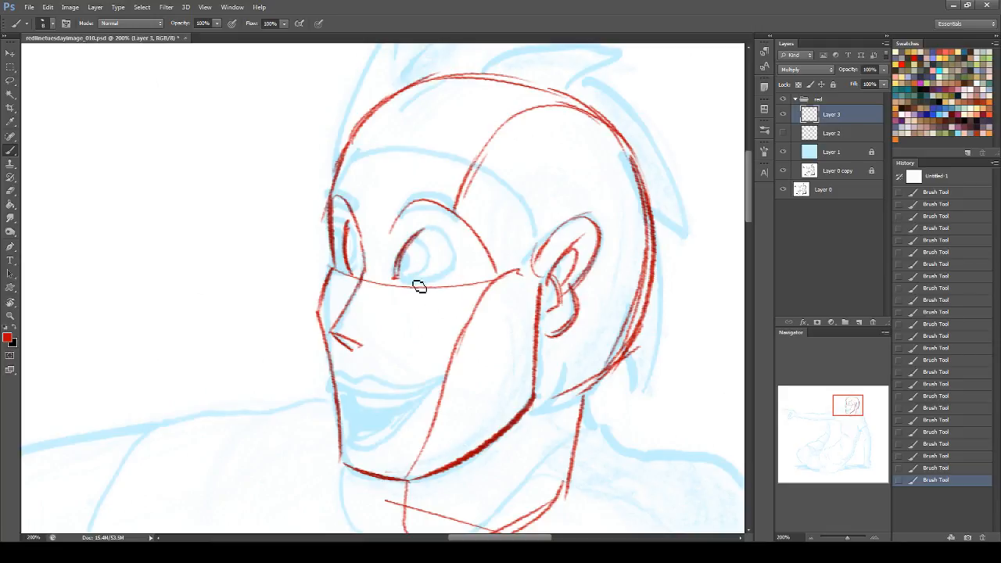
left_click_drag(402, 278, 460, 272)
mouse_move(427, 229)
left_mouse_down()
mouse_move(456, 257)
mouse_move(428, 233)
mouse_move(445, 231)
mouse_move(426, 238)
left_mouse_up()
left_click(932, 432)
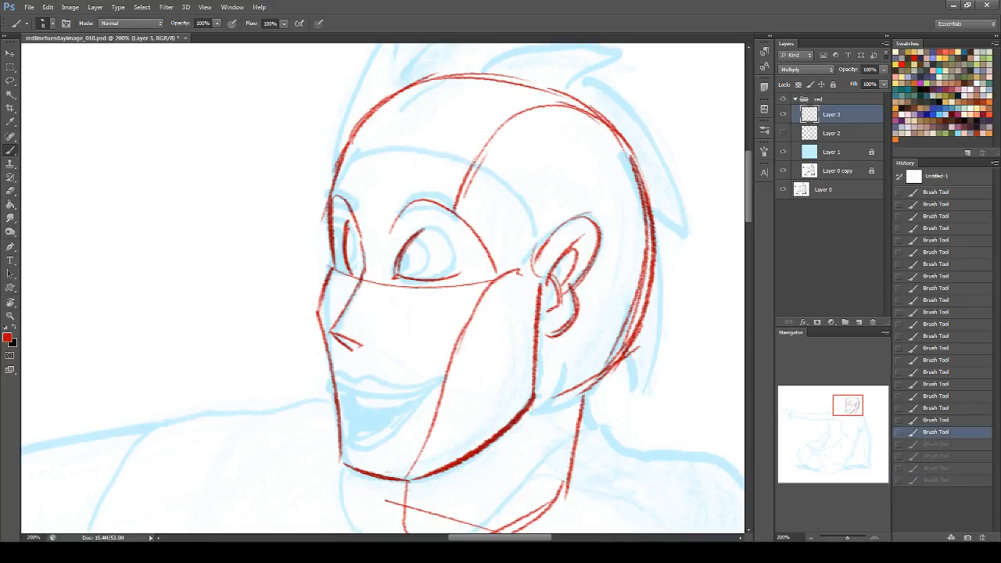
- Erase the strokes of both eyes and toggle the red group to compare the redline with the original drawing
key("e")
left_click_drag(339, 218, 351, 273)
left_click(351, 255)
left_click_drag(427, 236, 419, 245)
mouse_move(397, 277)
left_mouse_down()
mouse_move(384, 273)
mouse_move(414, 283)
left_mouse_up()
left_click(783, 99)
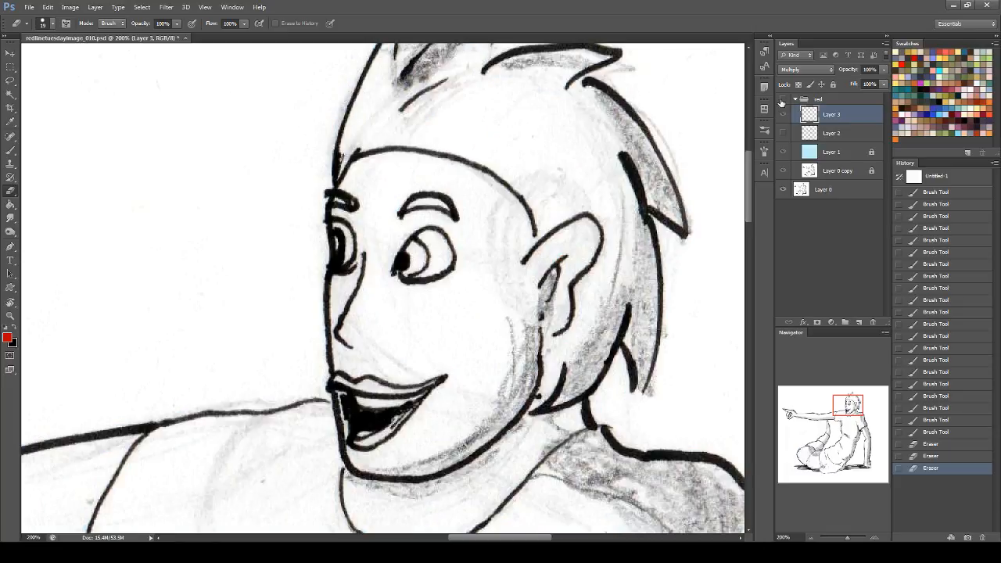
left_click(783, 99)
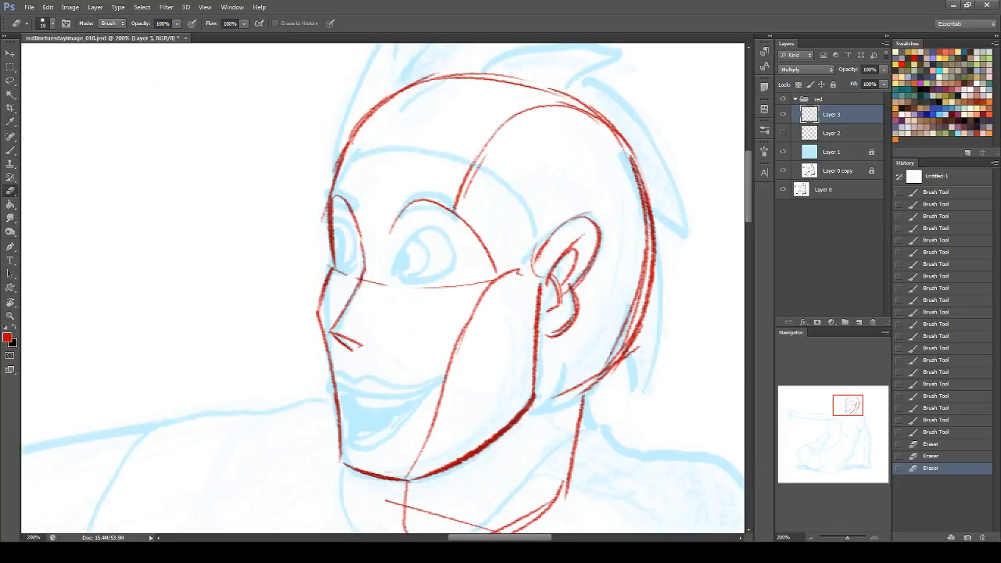
- Draw the near eye's rounded outline in red inside its socket, with a heavy upper lid and closed lower curve
key("b")
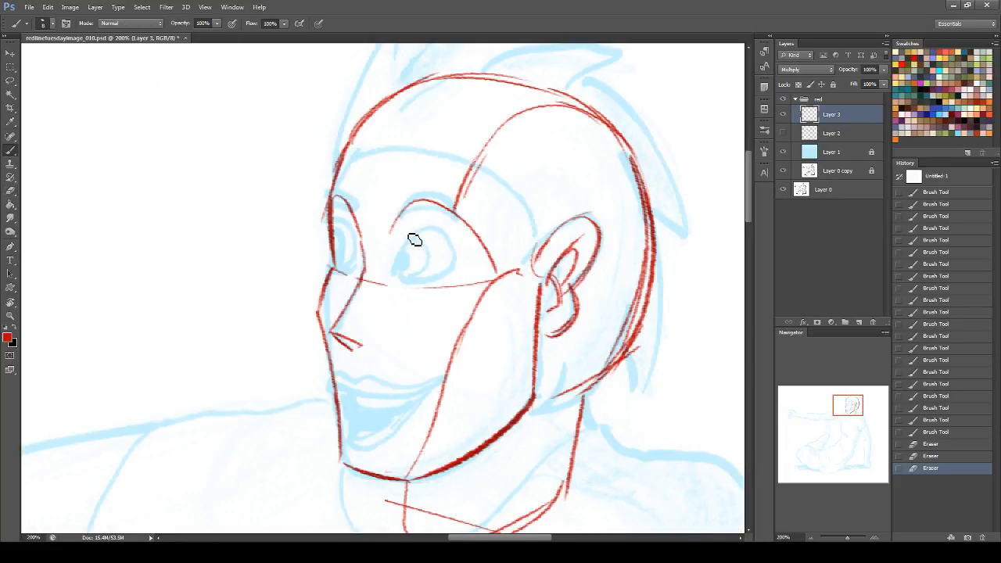
mouse_move(413, 228)
left_mouse_down()
mouse_move(450, 245)
mouse_move(459, 267)
mouse_move(458, 247)
left_mouse_up()
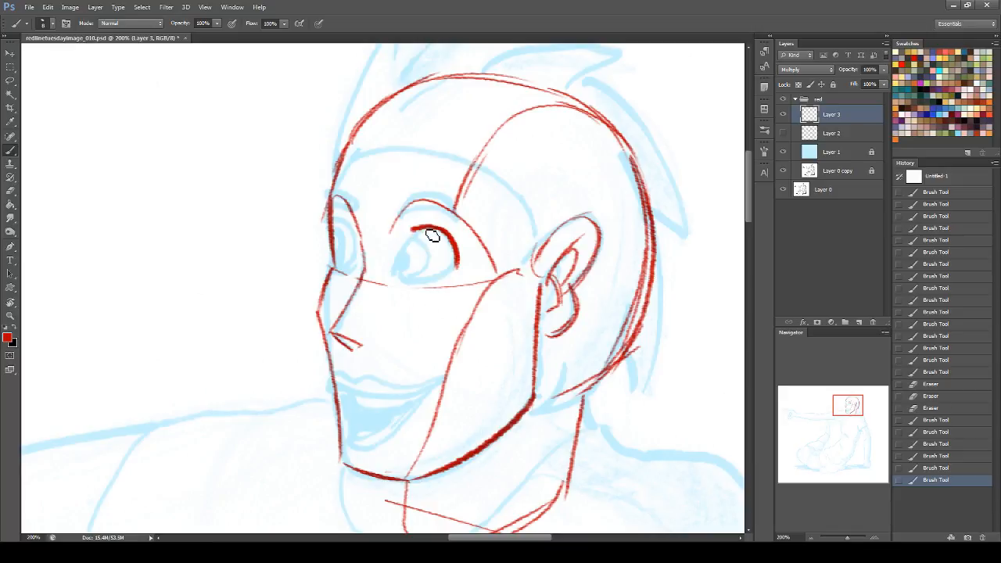
left_click_drag(428, 230, 401, 257)
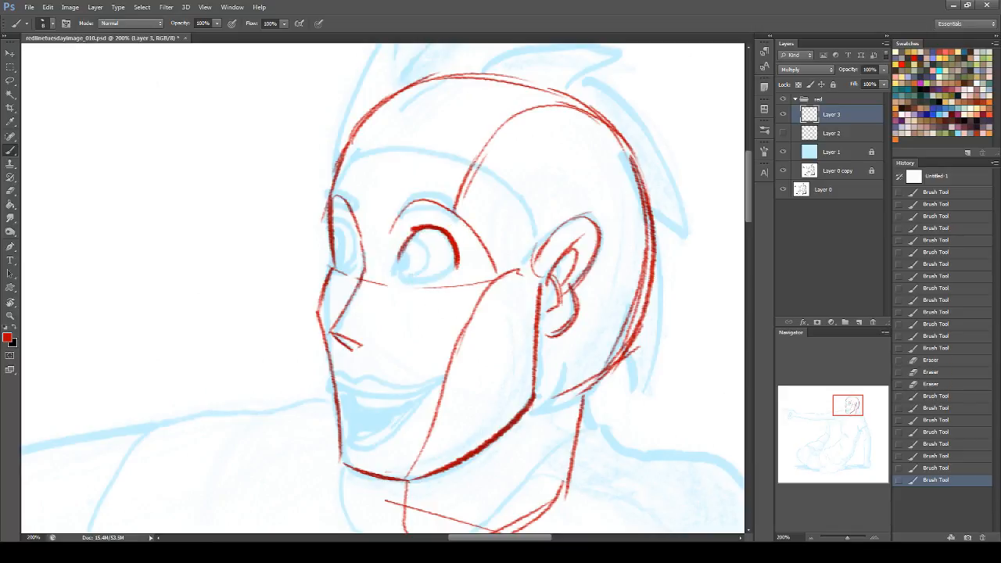
mouse_move(427, 229)
left_mouse_down()
mouse_move(402, 260)
mouse_move(407, 280)
mouse_move(457, 269)
left_mouse_up()
mouse_move(402, 251)
left_mouse_down()
mouse_move(417, 286)
mouse_move(457, 277)
mouse_move(444, 277)
left_mouse_up()
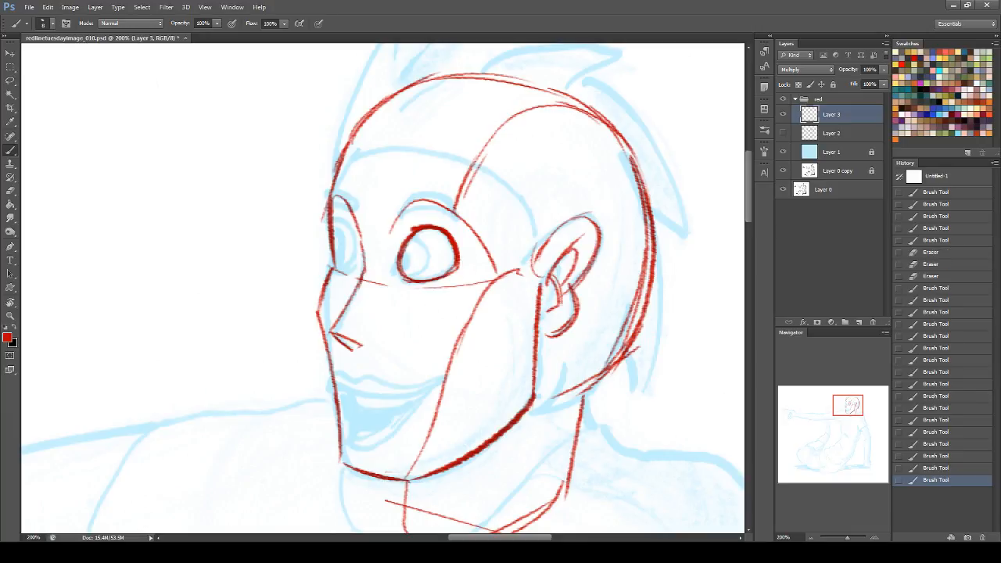
- Draw the far eye's curved edge and the near eye's oval iris, and compare the redline with the original drawing
left_click_drag(351, 227, 355, 276)
left_click_drag(352, 232, 356, 274)
mouse_move(421, 277)
left_mouse_down()
mouse_move(403, 262)
mouse_move(415, 238)
mouse_move(432, 252)
left_mouse_up()
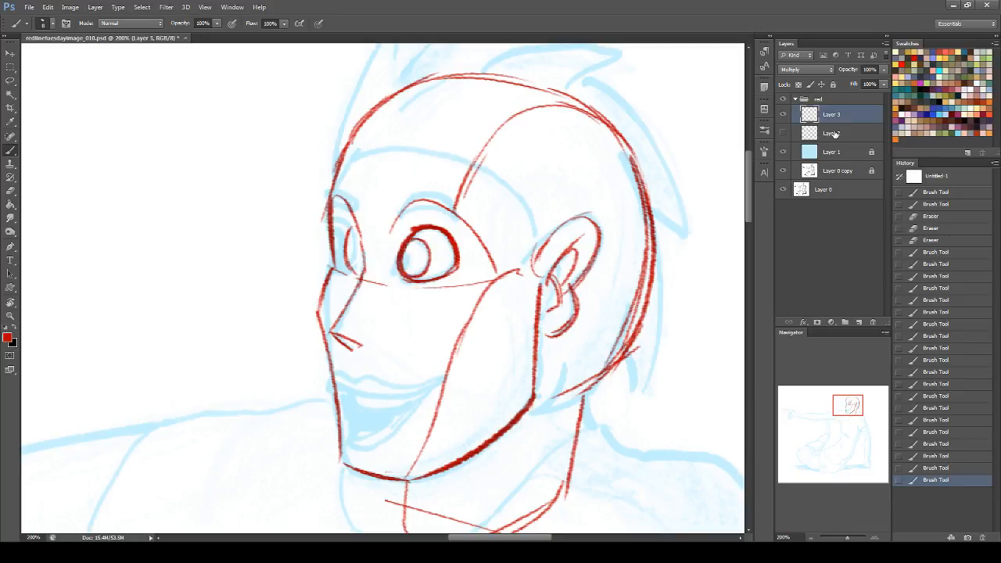
left_click(784, 99)
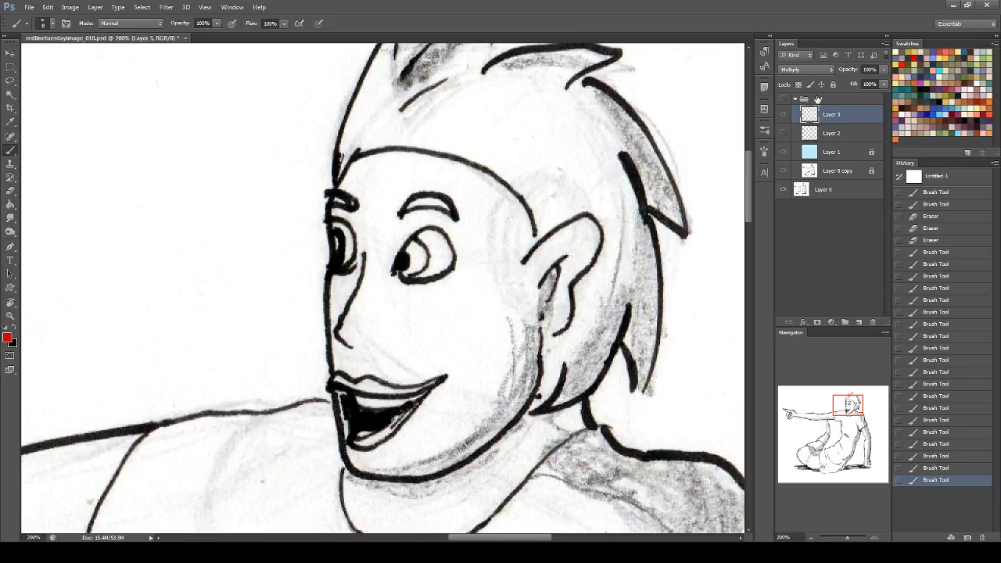
left_click(783, 100)
- Try a small pupil in the middle of the near eye's iris
mouse_move(849, 407)
left_mouse_down()
mouse_move(838, 405)
mouse_move(846, 401)
left_mouse_up()
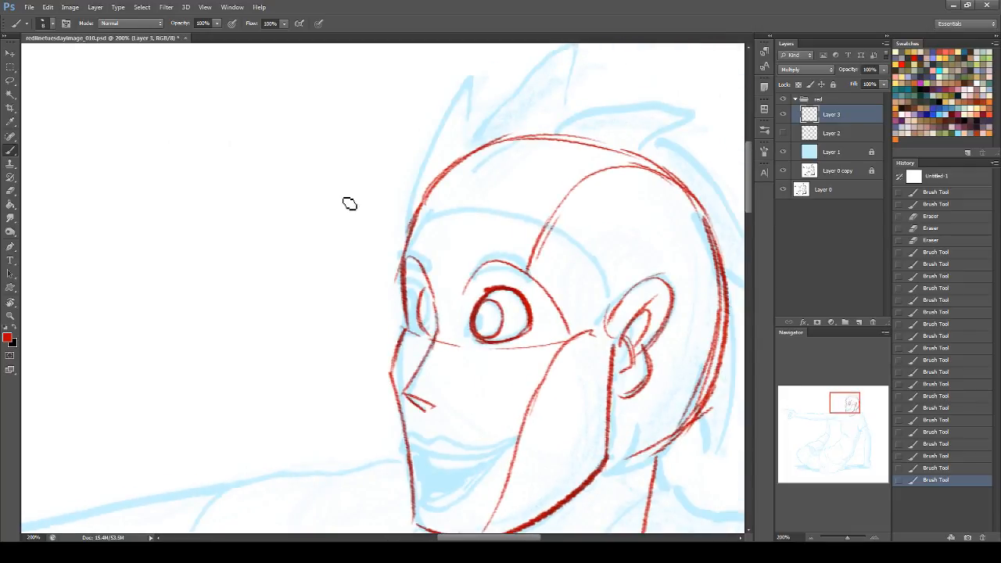
left_click_drag(492, 321, 477, 315)
key("ctrl+z")
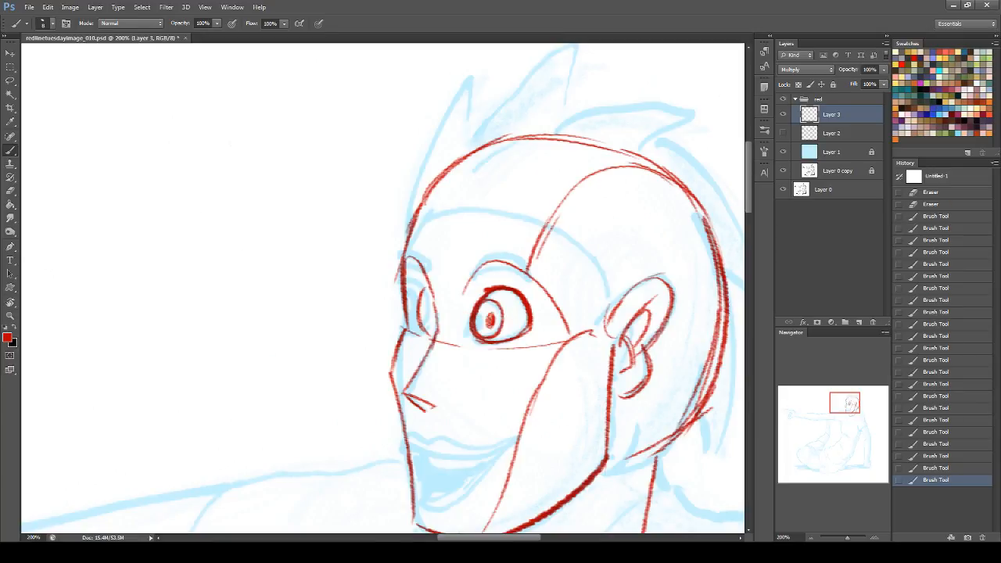
- Sketch a side-view eyeball diagram in front of the head, with an optic nerve stub, an inward arrow and the iris
mouse_move(263, 163)
left_mouse_down()
mouse_move(216, 170)
mouse_move(178, 258)
mouse_move(276, 291)
mouse_move(308, 240)
mouse_move(302, 214)
mouse_move(331, 211)
left_mouse_up()
mouse_move(304, 244)
left_mouse_down()
mouse_move(308, 230)
mouse_move(340, 229)
left_mouse_up()
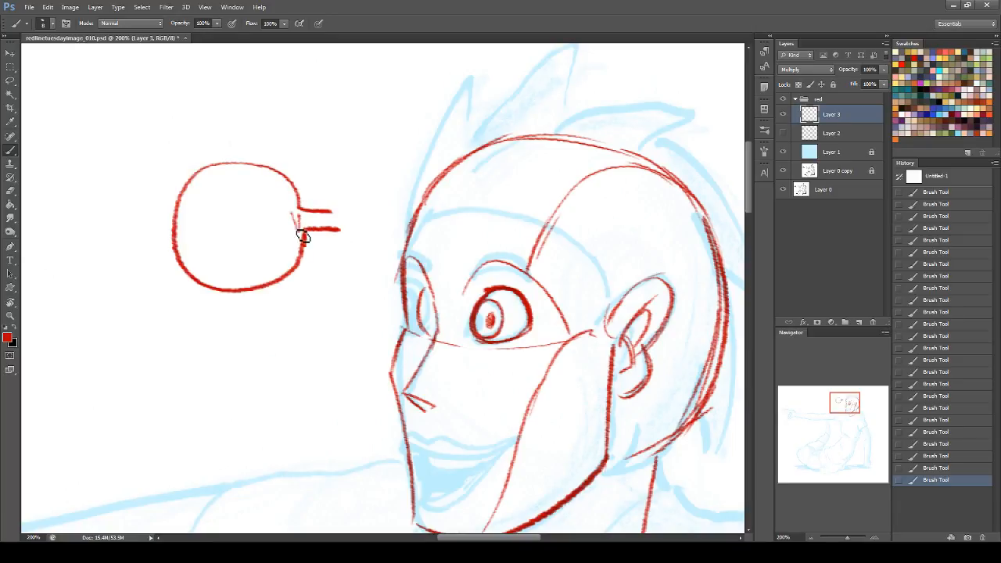
mouse_move(272, 220)
left_mouse_down()
mouse_move(303, 225)
mouse_move(279, 218)
mouse_move(297, 218)
left_mouse_up()
key("ctrl+z")
left_click_drag(190, 192, 187, 262)
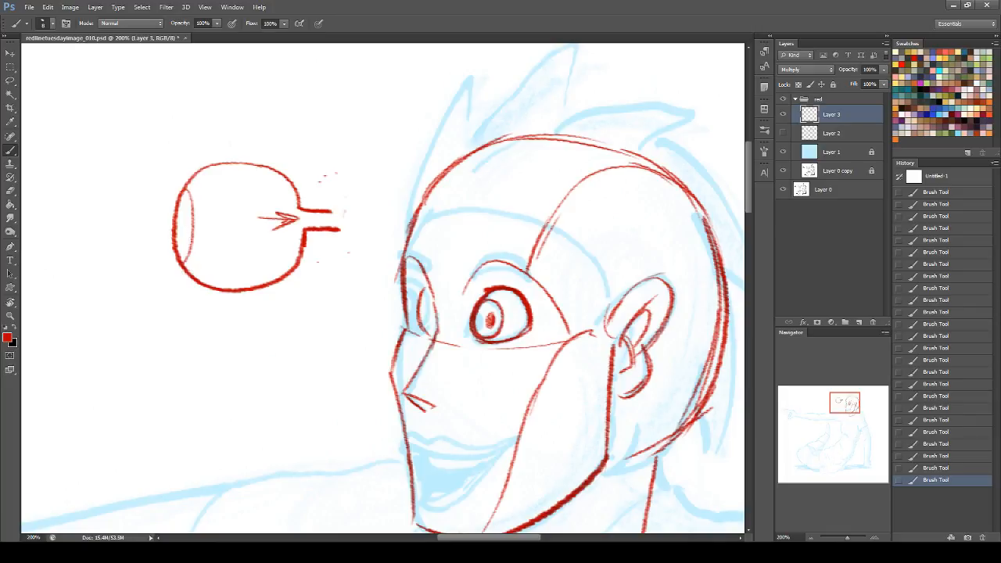
left_click_drag(201, 200, 188, 236)
key("ctrl+z")
key("ctrl+z")
mouse_move(174, 194)
left_mouse_down()
mouse_move(188, 211)
mouse_move(176, 248)
left_mouse_up()
- Lasso and delete the eyeball diagram in front of the head, and clear the selection
left_click(10, 81)
mouse_move(119, 191)
left_mouse_down()
mouse_move(291, 137)
mouse_move(154, 313)
mouse_move(132, 232)
left_mouse_up()
key("Delete")
key("ctrl+d")
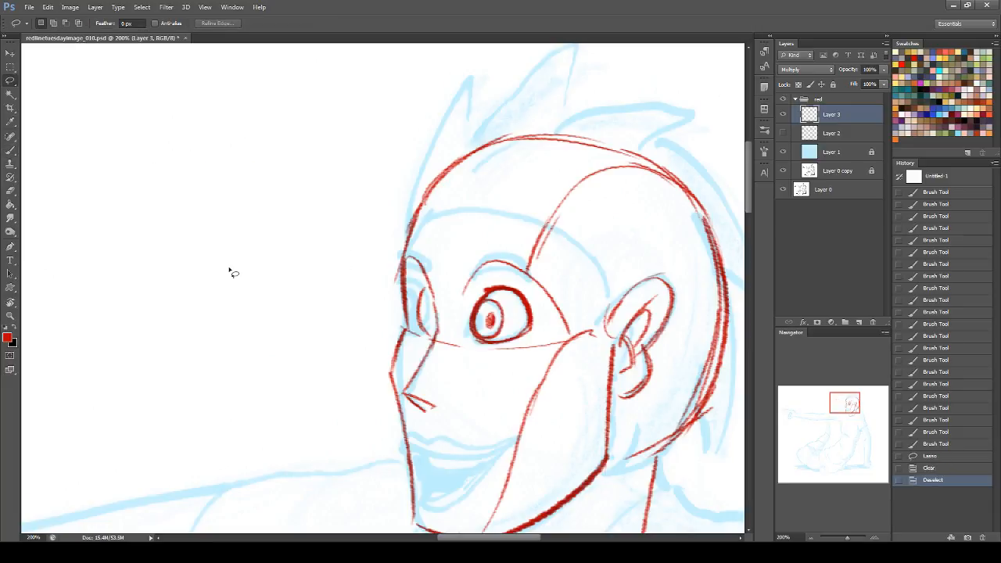
- Erase the near eye's small pupil and paint a larger solid one toward the front of the iris
left_click(11, 190)
mouse_move(493, 326)
left_mouse_down()
mouse_move(481, 310)
mouse_move(492, 328)
mouse_move(487, 317)
left_mouse_up()
left_click(12, 151)
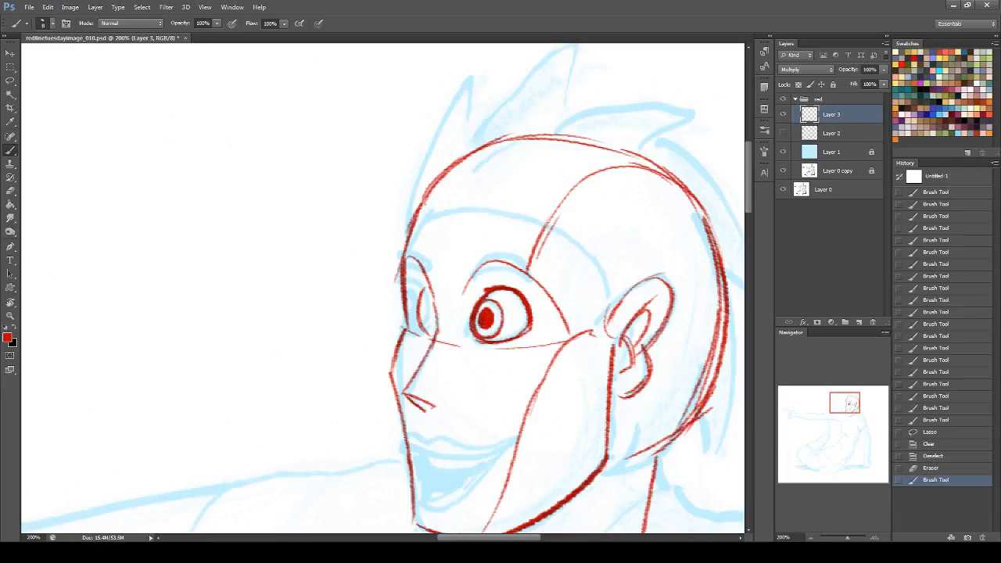
- Erase the thick outer edge of the near eye's front outline to trim it back to the iris
left_click_drag(855, 404, 856, 407)
left_click(10, 190)
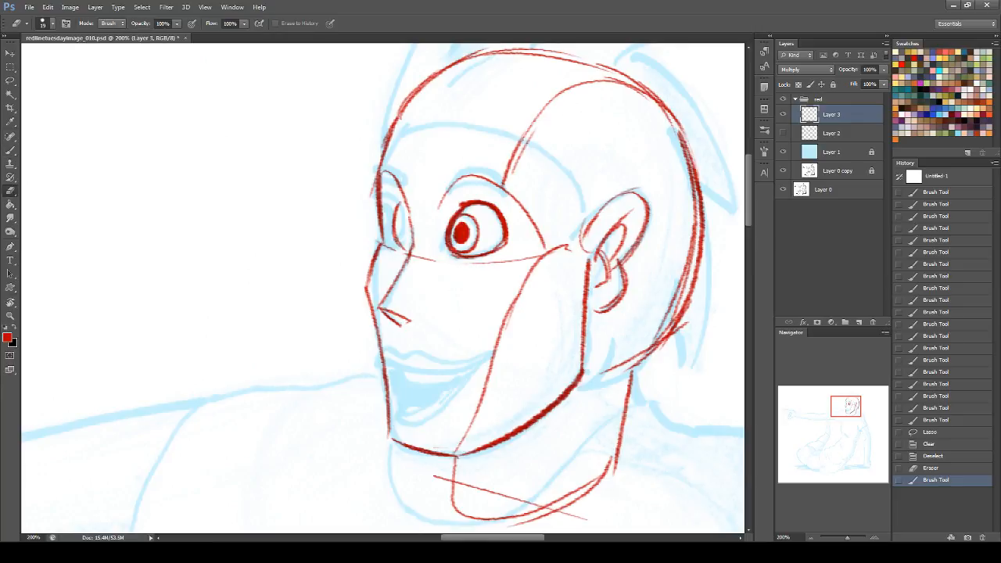
mouse_move(454, 204)
left_mouse_down()
mouse_move(433, 244)
mouse_move(440, 227)
mouse_move(442, 243)
left_mouse_up()
key("ctrl+z")
left_click_drag(452, 208, 438, 250)
key("ctrl+z")
key("ctrl+z")
mouse_move(450, 205)
left_mouse_down()
mouse_move(438, 228)
mouse_move(444, 212)
mouse_move(442, 254)
left_mouse_up()
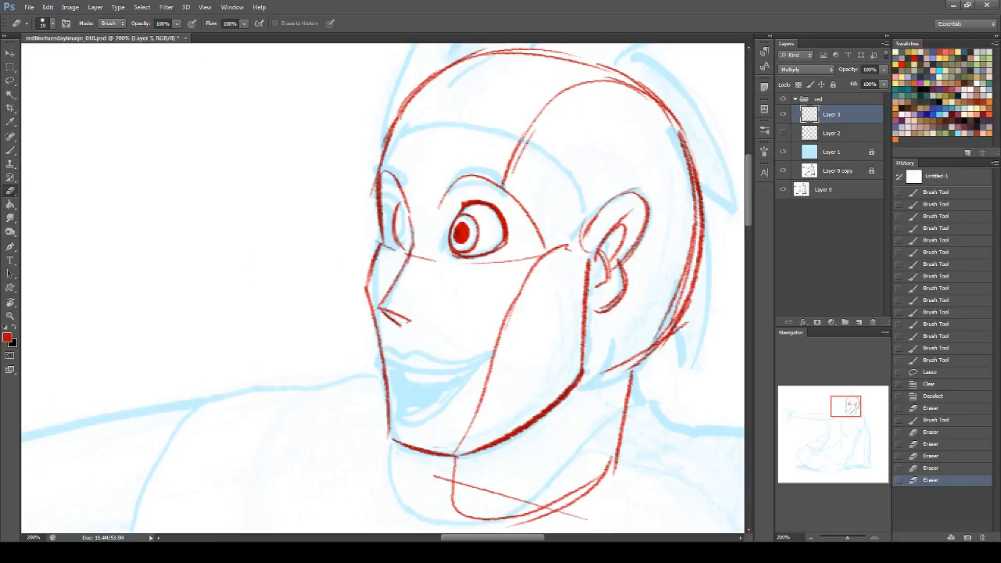
- Thicken the near eye's upper lid and draw its pointed inner corner at the lower front
key("b")
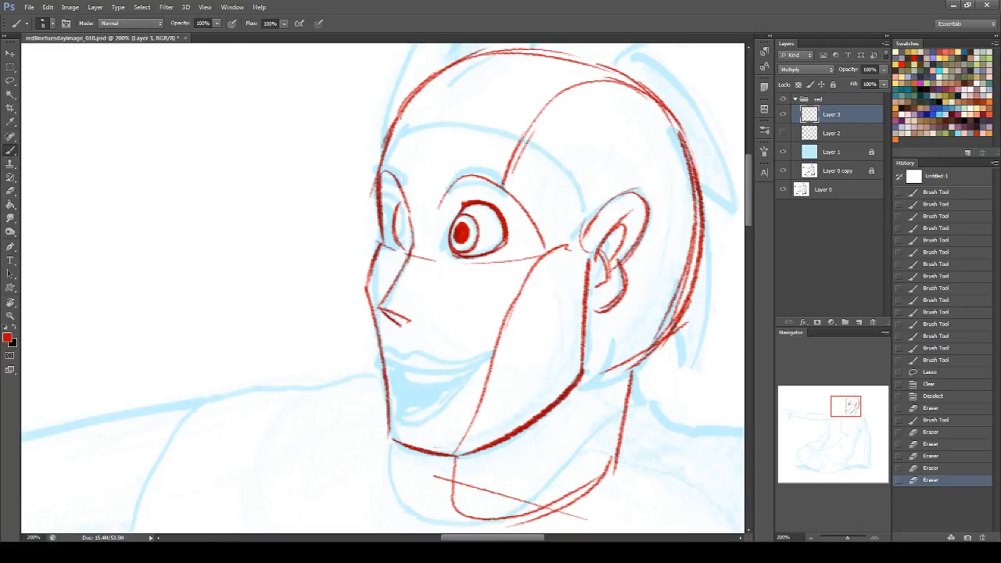
mouse_move(461, 211)
left_mouse_down()
mouse_move(502, 217)
mouse_move(504, 244)
left_mouse_up()
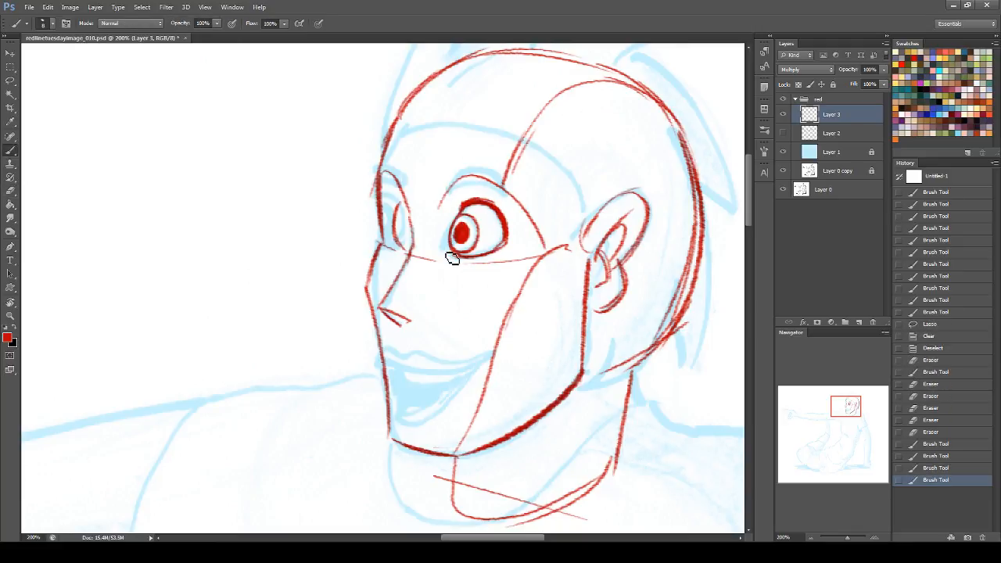
left_click_drag(448, 255, 468, 254)
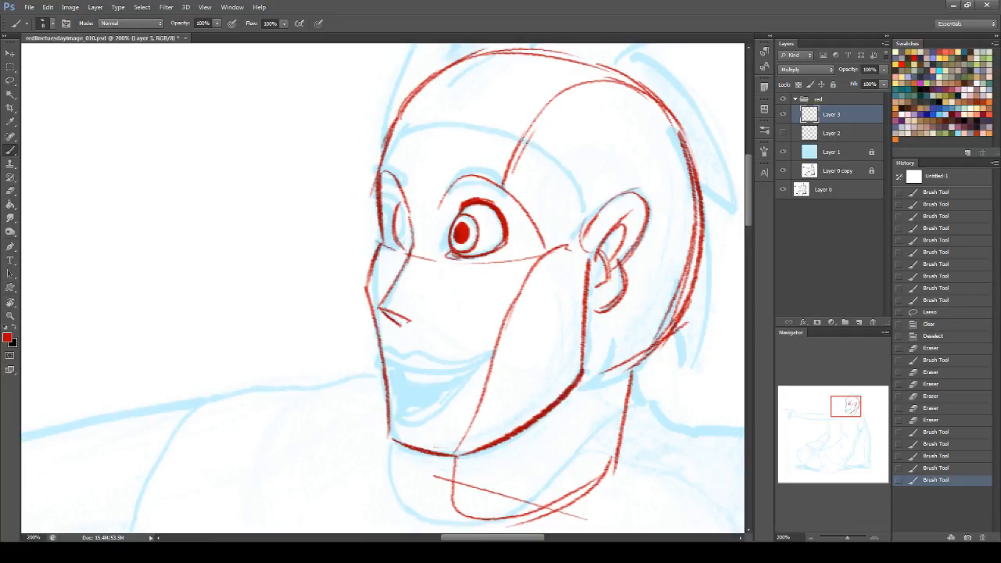
- Draw arched red eyebrows above the near and far eyes
mouse_move(453, 181)
left_mouse_down()
mouse_move(511, 188)
mouse_move(478, 168)
mouse_move(510, 194)
left_mouse_up()
mouse_move(380, 180)
left_mouse_down()
mouse_move(405, 181)
mouse_move(411, 248)
left_mouse_up()
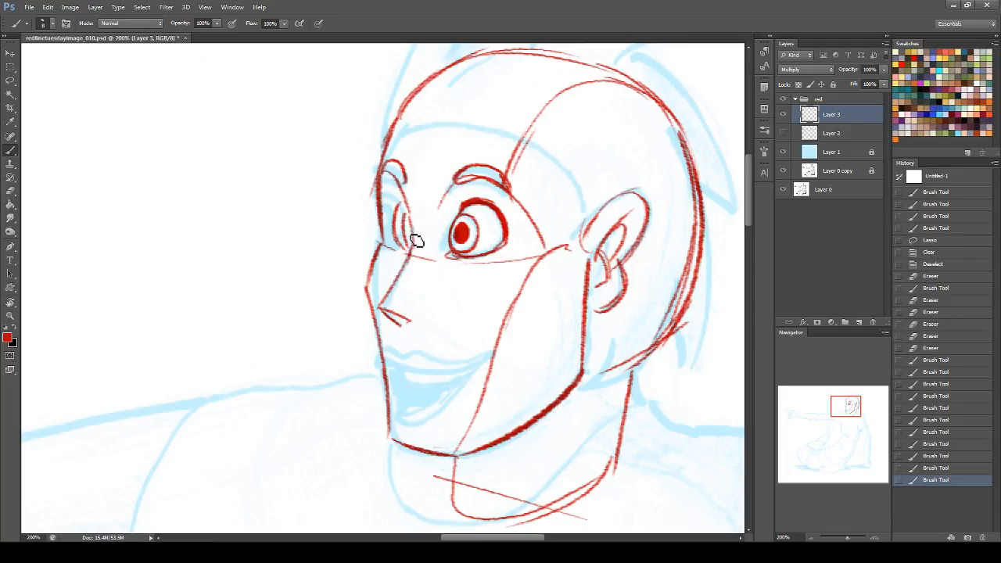
- Draw the far eye's narrow iris with a filled pupil and refine its inner corner beside the nose bridge
left_click_drag(403, 211, 406, 241)
key("ctrl+z")
left_click(931, 468)
key("ctrl+z")
left_click_drag(409, 221, 410, 251)
key("ctrl+z")
key("ctrl+z")
left_click_drag(411, 246, 408, 252)
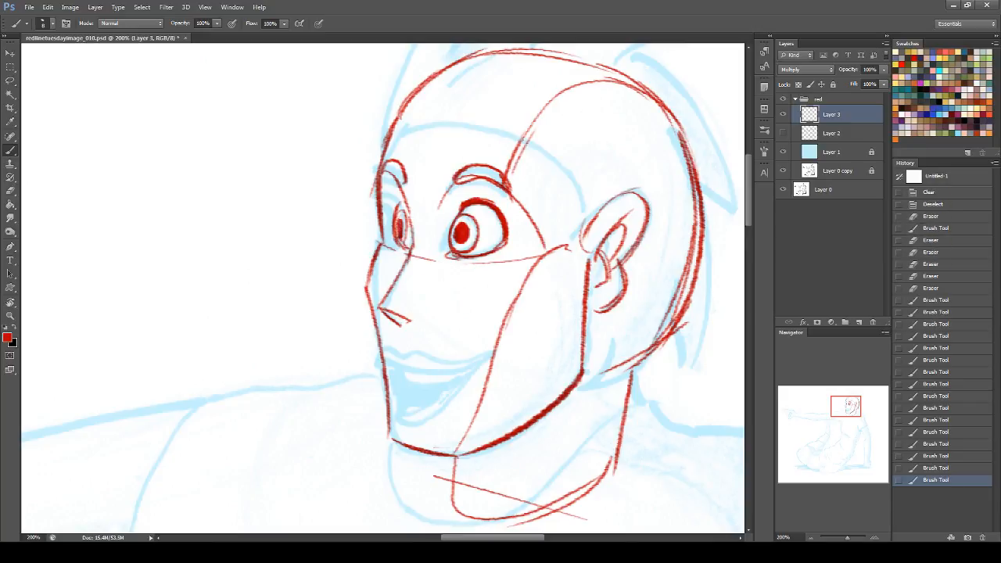
- Toggle the red group's visibility to compare the redlined eyes and brows with the original drawing
left_click_drag(834, 402, 834, 403)
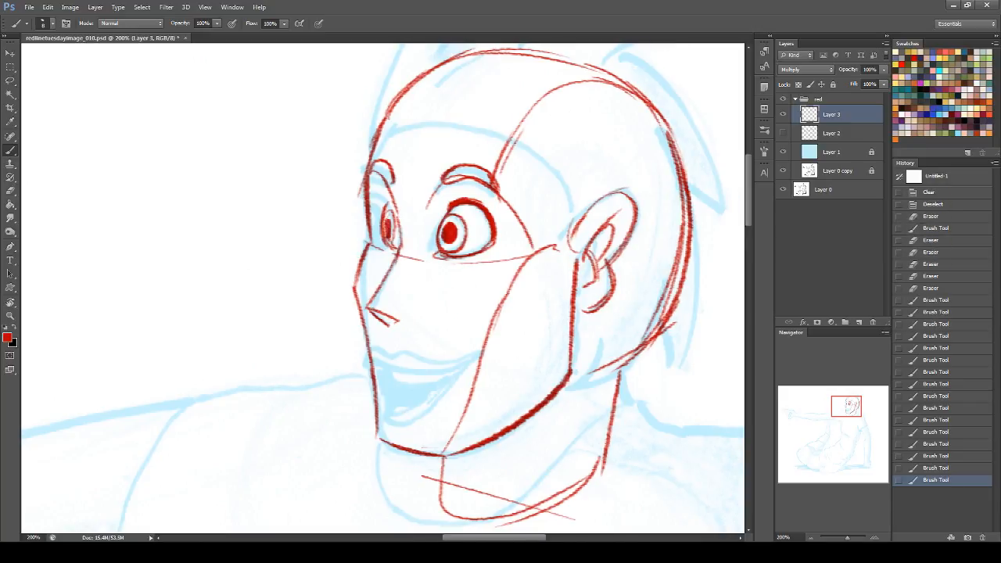
left_click(783, 101)
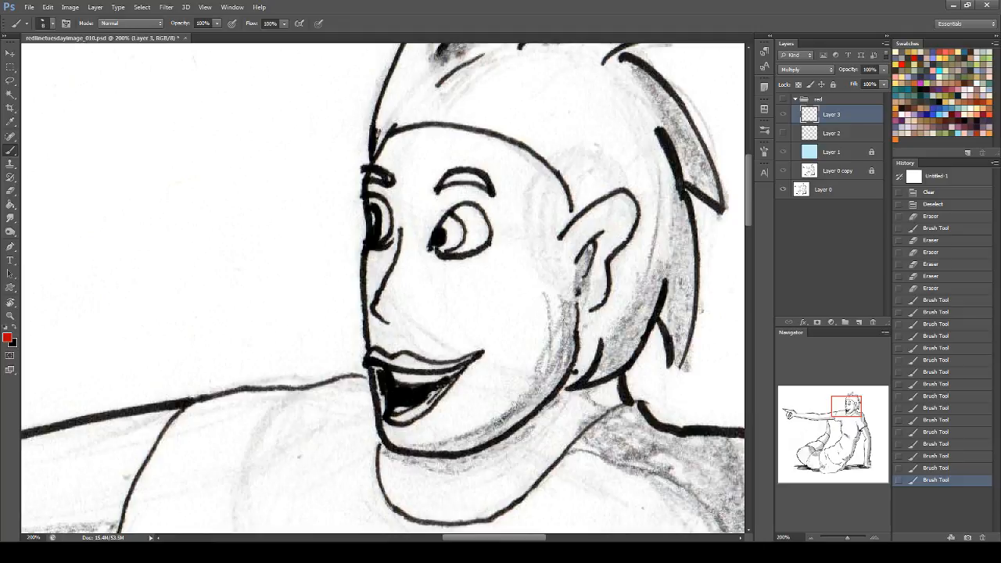
left_click(783, 101)
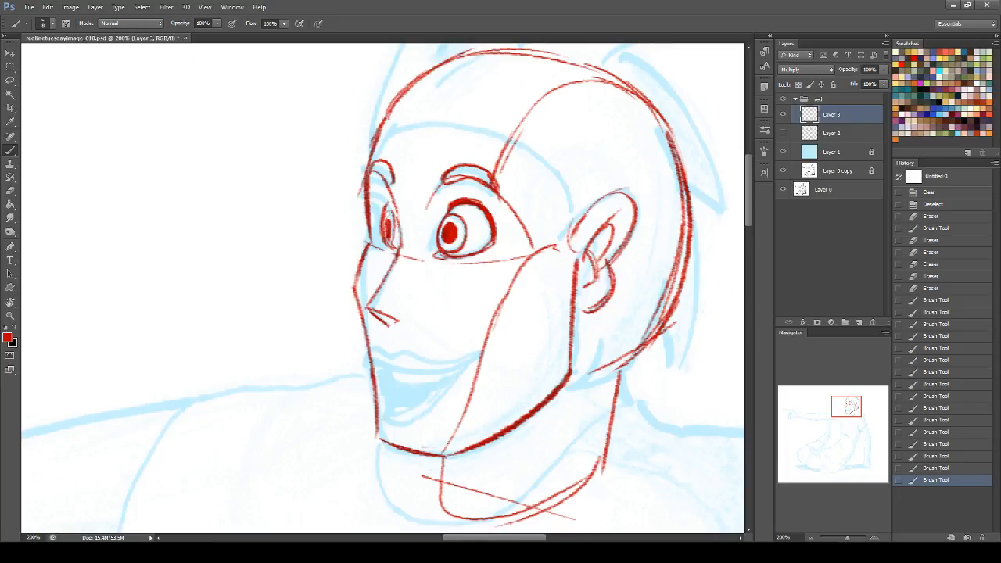
- Sketch a set of lines converging toward a solid focal dot in the empty space before the face
left_click_drag(145, 232, 250, 262)
left_click_drag(144, 269, 243, 271)
left_click_drag(174, 285, 247, 283)
left_click_drag(166, 310, 228, 303)
left_click_drag(168, 327, 246, 308)
left_click(270, 275)
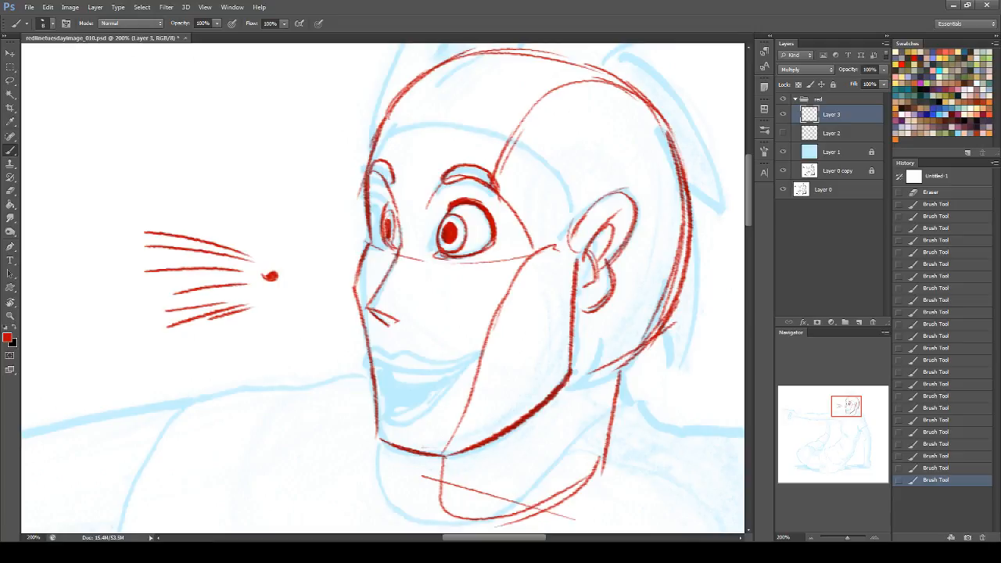
- Lasso and delete the converging lines and dot before the face, and clear the selection
key("l")
mouse_move(278, 238)
left_mouse_down()
mouse_move(152, 339)
mouse_move(278, 313)
left_mouse_up()
key("Delete")
key("ctrl+d")
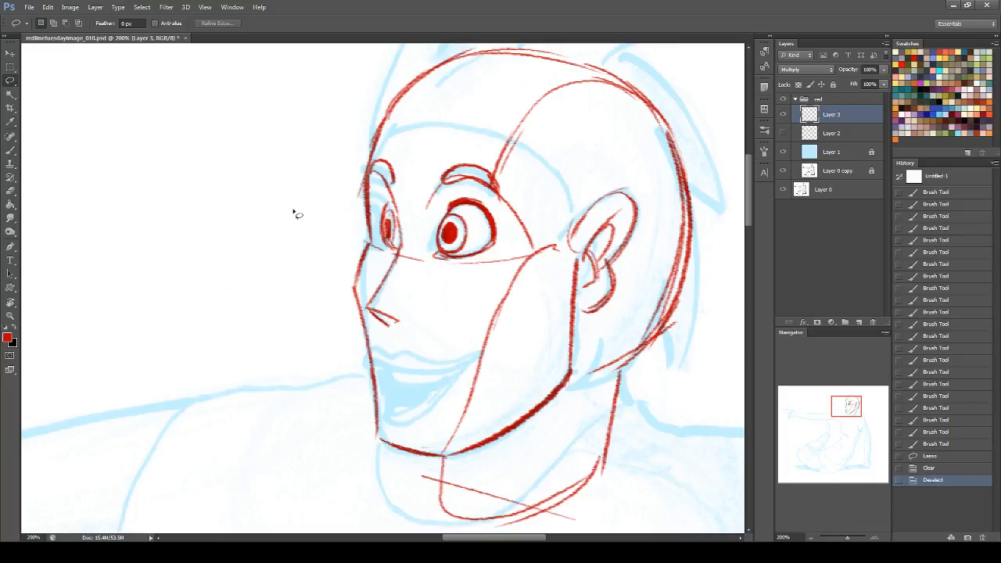
- Draw the smiling mouth's curved upper lip line, cheek corner crease and open lower curve in red
key("b")
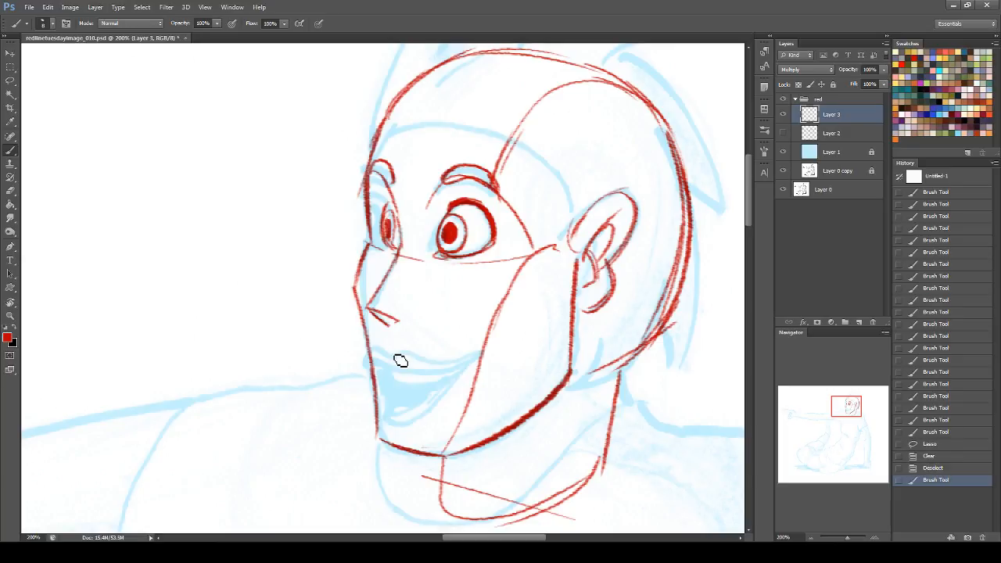
left_click_drag(372, 343, 455, 364)
key("ctrl+z")
left_click_drag(374, 344, 480, 360)
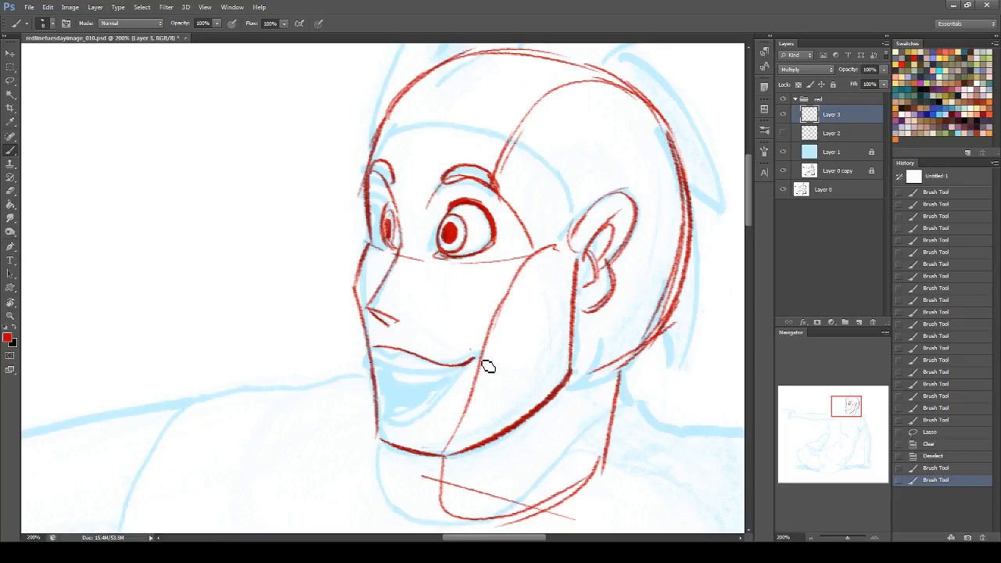
mouse_move(376, 358)
left_mouse_down()
mouse_move(393, 404)
mouse_move(443, 394)
left_mouse_up()
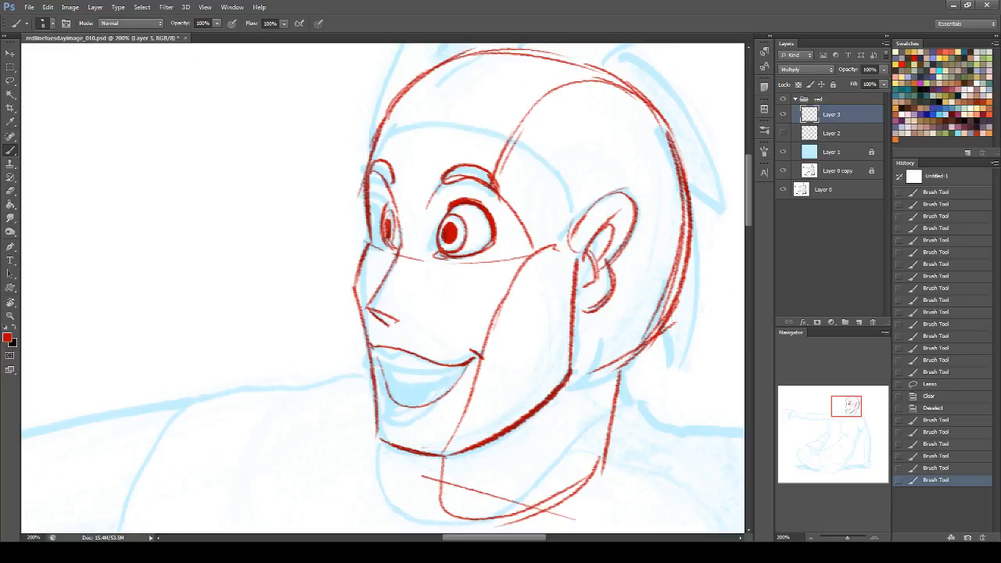
- Add the upper teeth line and tongue inside the open mouth, with short marks beneath the lower lip
mouse_move(382, 348)
left_mouse_down()
mouse_move(396, 375)
mouse_move(468, 374)
mouse_move(402, 399)
mouse_move(416, 416)
mouse_move(382, 440)
left_mouse_up()
key("ctrl+z")
left_click_drag(382, 441, 422, 454)
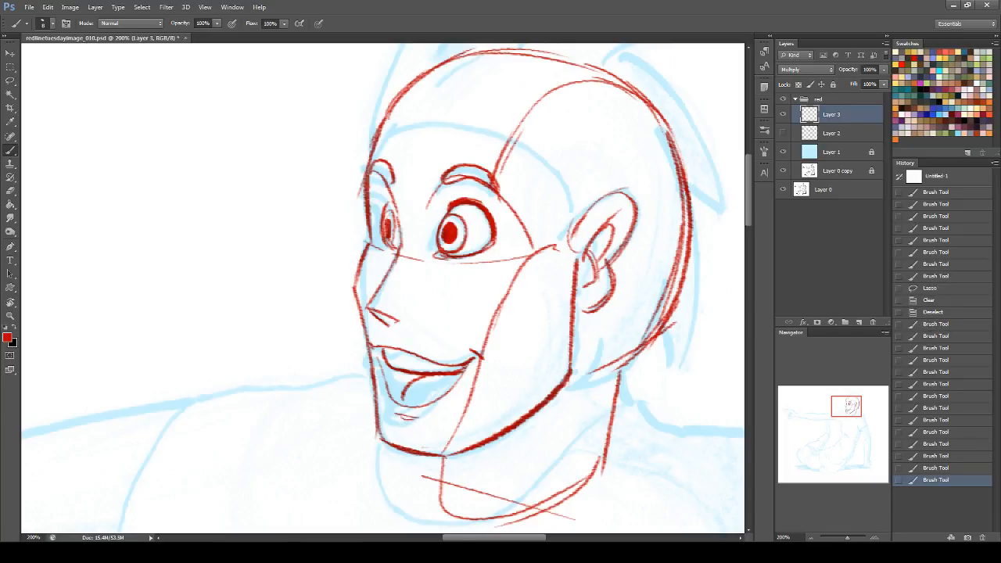
- Try shading the lips with a translucent 27 px brush, and undo the shading
left_click(43, 24)
left_click(63, 118)
left_click(29, 57)
key("Return")
left_click_drag(373, 341, 450, 357)
mouse_move(382, 393)
left_mouse_down()
mouse_move(429, 411)
mouse_move(441, 404)
left_mouse_up()
key("ctrl+z")
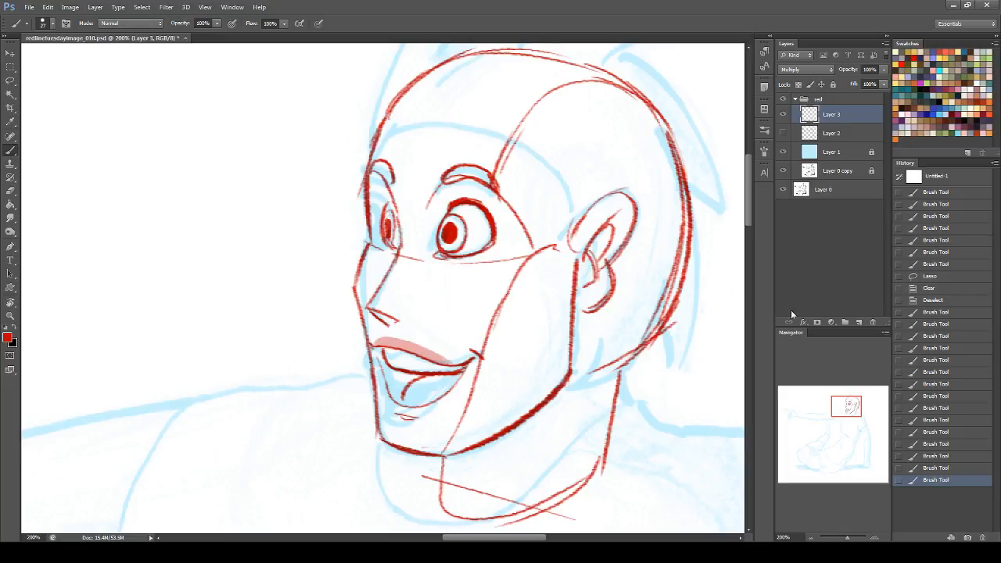
left_click(938, 464)
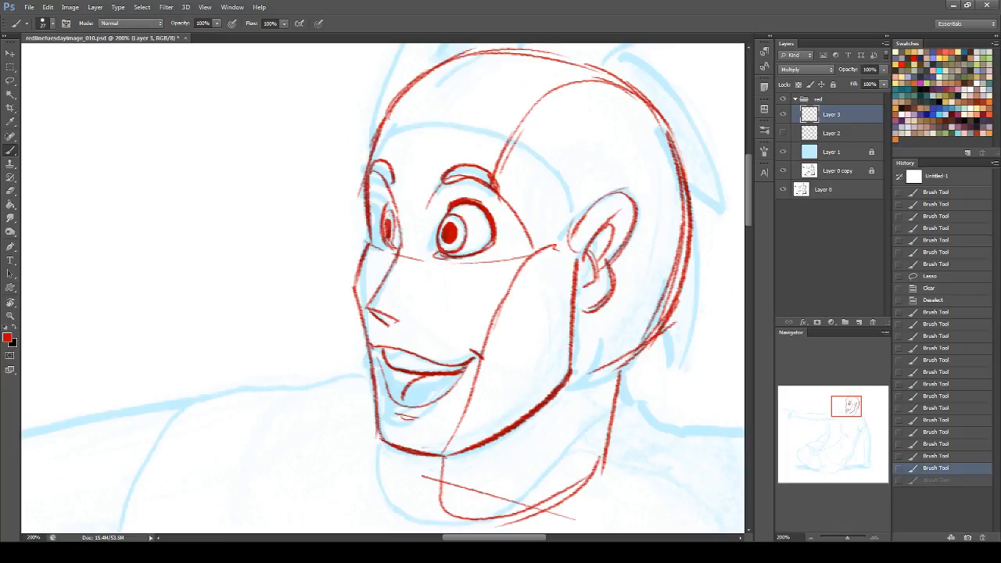
- Switch to a 6 px brush and draw the hairline arching from the forehead's front edge to the ear
left_click(43, 24)
left_click_drag(119, 185, 116, 369)
left_click(92, 343)
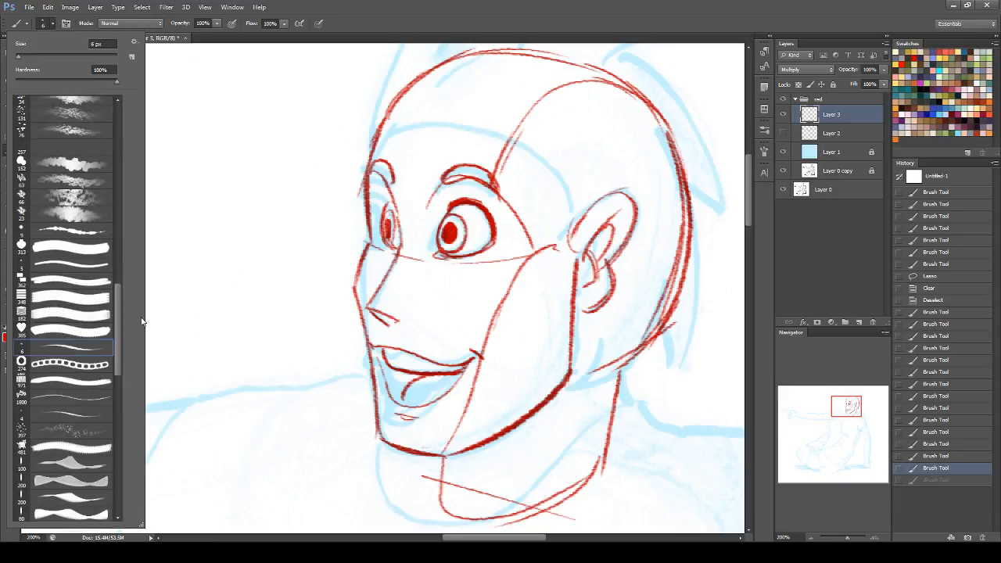
left_click_drag(855, 403, 860, 400)
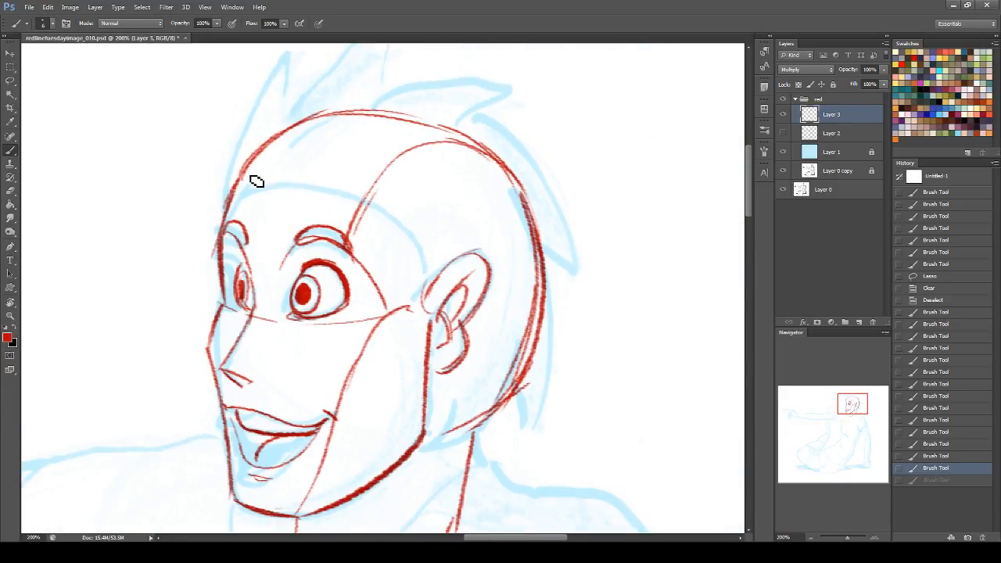
left_click_drag(236, 181, 387, 200)
key("ctrl+z")
left_click_drag(233, 196, 313, 164)
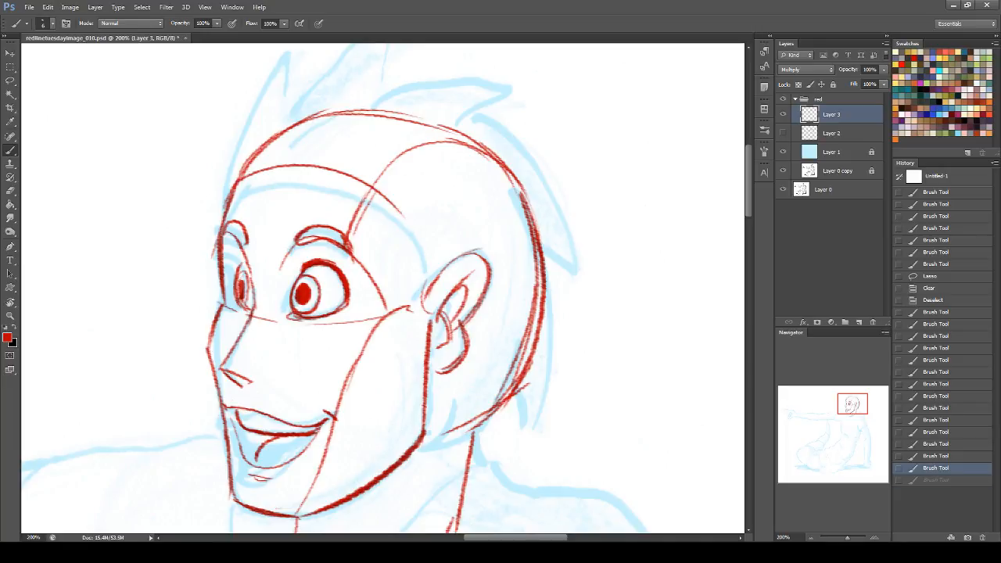
left_click_drag(233, 179, 275, 164)
left_click_drag(392, 169, 422, 145)
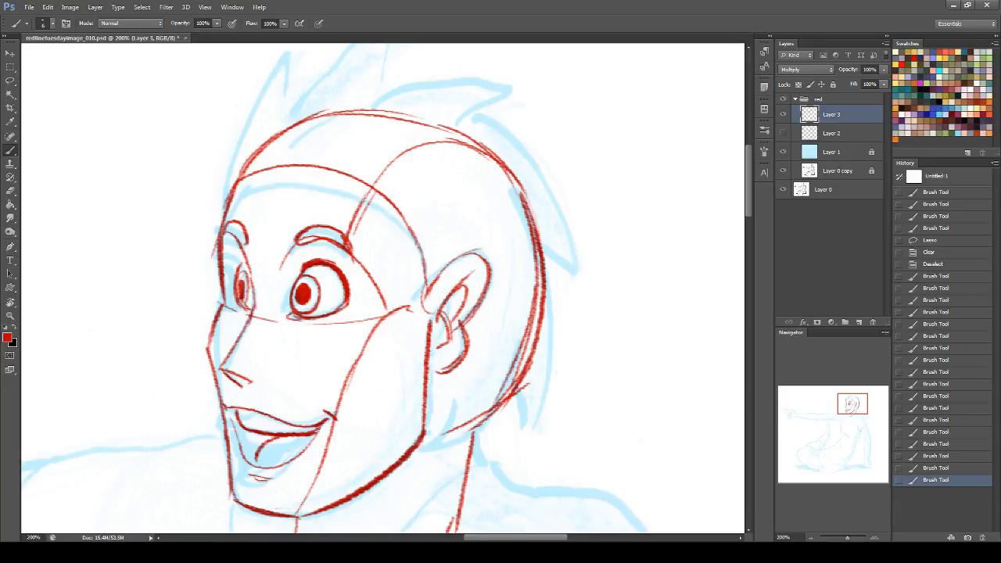
left_click_drag(865, 402, 865, 400)
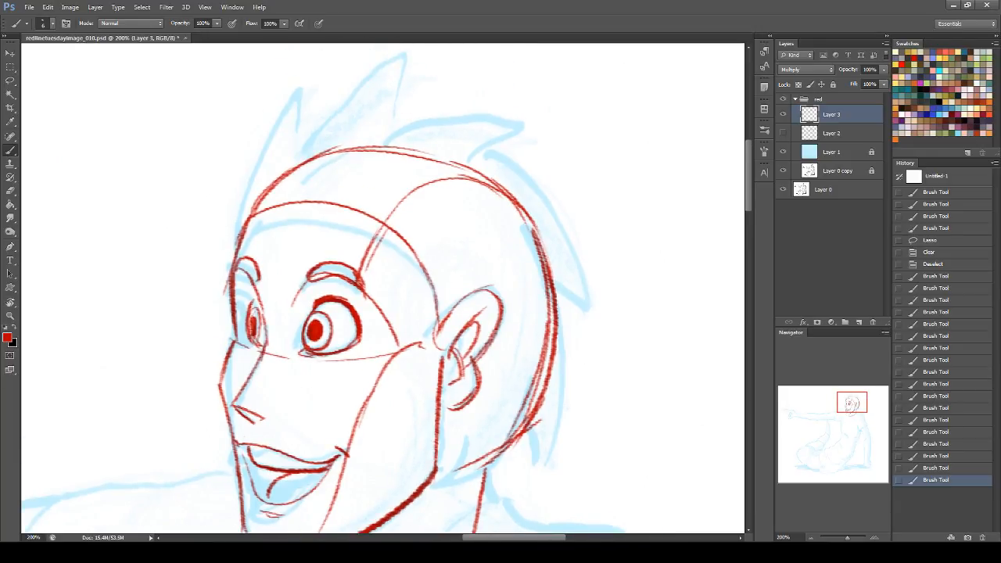
- Draw the front hair tuft rising from the forehead and the tall spike behind it in red
mouse_move(249, 241)
left_mouse_down()
mouse_move(232, 223)
mouse_move(262, 125)
mouse_move(283, 172)
left_mouse_up()
key("ctrl+z")
mouse_move(261, 132)
left_mouse_down()
mouse_move(279, 126)
mouse_move(301, 91)
left_mouse_up()
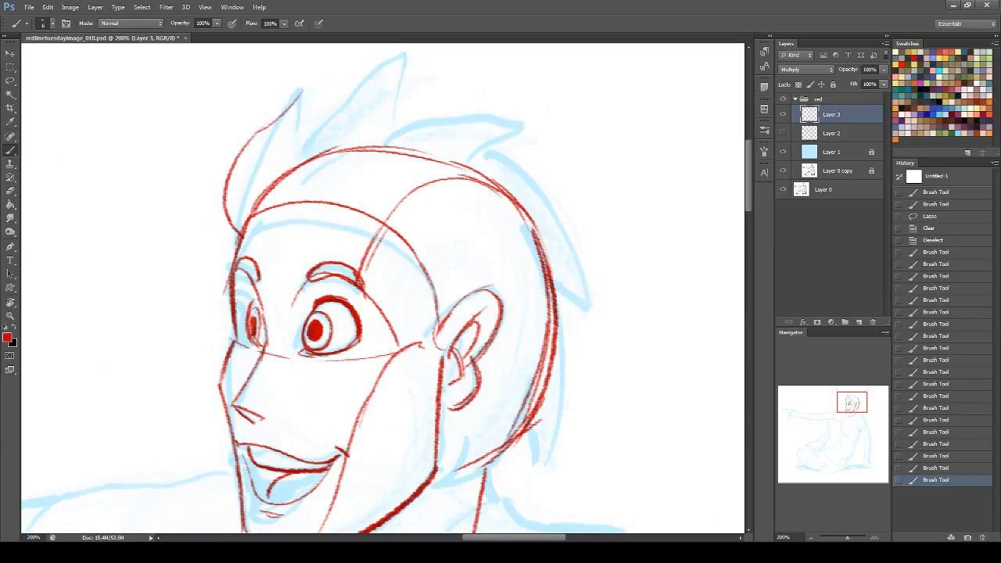
mouse_move(306, 77)
left_mouse_down()
mouse_move(294, 157)
mouse_move(428, 45)
mouse_move(378, 138)
mouse_move(541, 125)
left_mouse_up()
key("ctrl+z")
left_click_drag(353, 169, 331, 204)
- Draw a long pointed hair spike sweeping back over the crown, with its lower edge returning to the hairline
left_click_drag(391, 144, 588, 107)
key("ctrl+z")
mouse_move(340, 190)
left_mouse_down()
mouse_move(442, 124)
mouse_move(590, 120)
left_mouse_up()
key("ctrl+z")
mouse_move(342, 185)
left_mouse_down()
mouse_move(547, 107)
mouse_move(574, 116)
left_mouse_up()
key("ctrl+z")
mouse_move(332, 197)
left_mouse_down()
mouse_move(400, 134)
mouse_move(583, 106)
mouse_move(358, 223)
left_mouse_up()
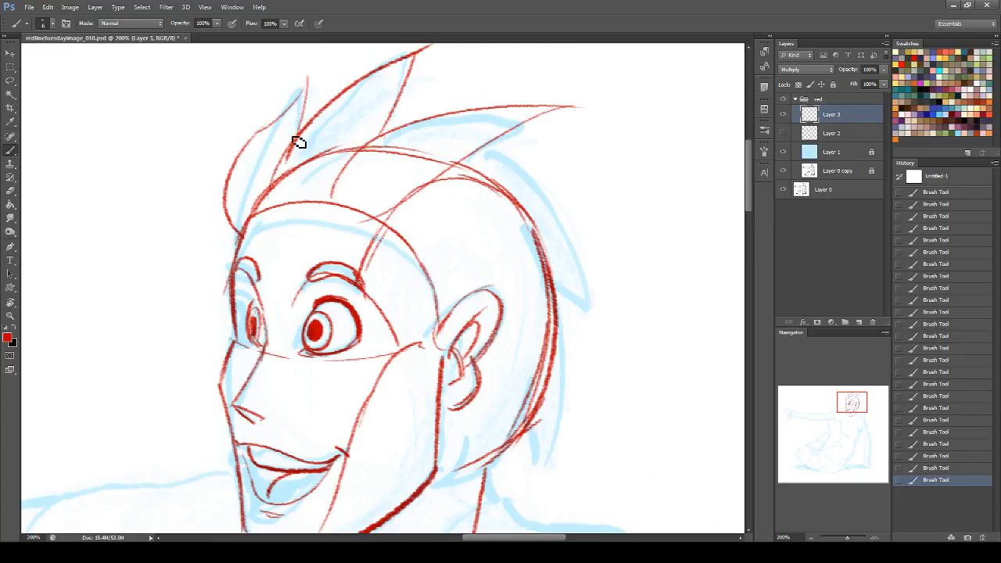
- Reinforce the front tuft's outer edge with a curved stroke running down from its tip
mouse_move(255, 139)
left_mouse_down()
mouse_move(316, 88)
mouse_move(225, 149)
left_mouse_up()
key("ctrl+z")
mouse_move(283, 119)
left_mouse_down()
mouse_move(225, 168)
mouse_move(230, 174)
left_mouse_up()
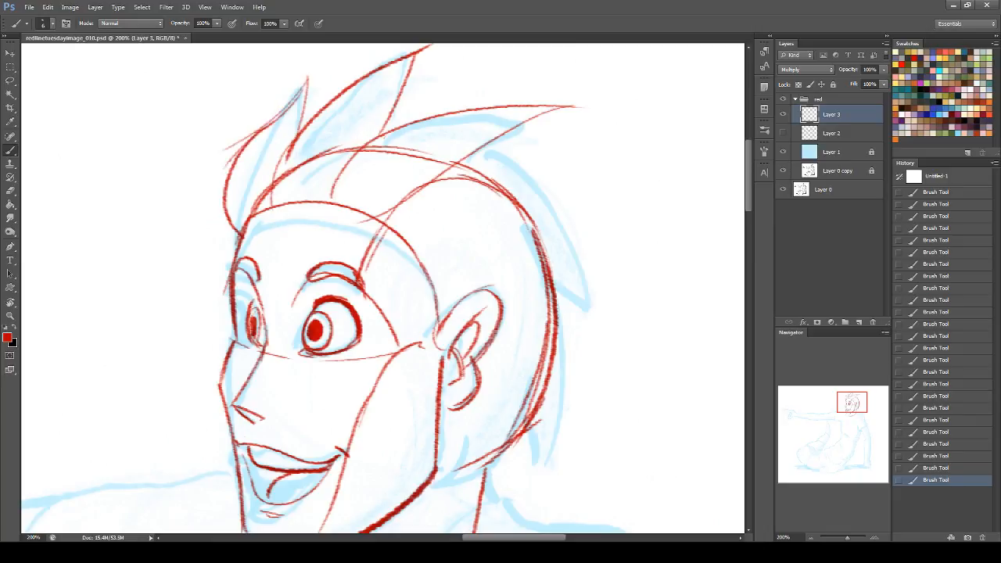
- Draw the large hair spike at the back of the head, with its upper and lower edges meeting in a point
mouse_move(858, 401)
left_mouse_down()
mouse_move(868, 403)
mouse_move(858, 402)
left_mouse_up()
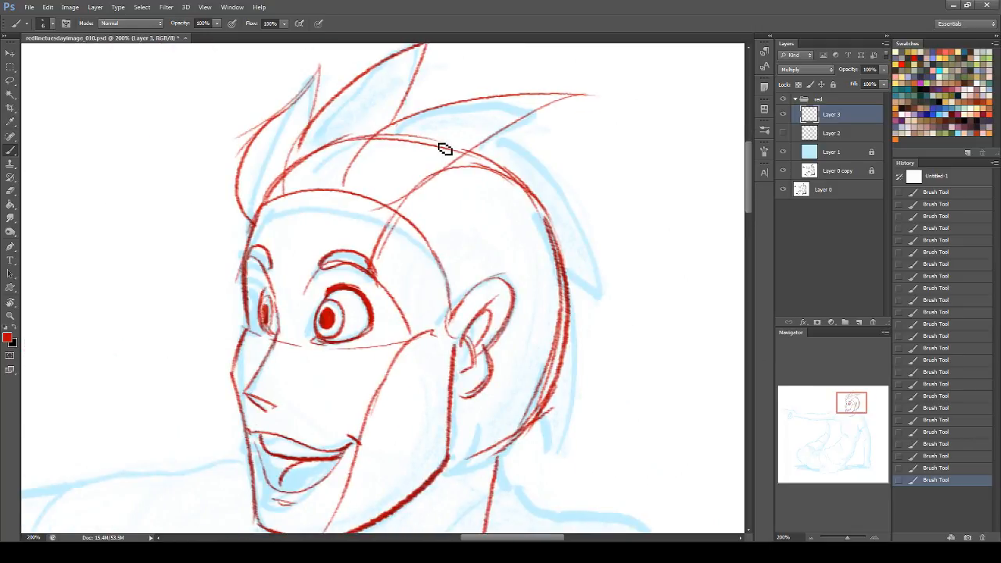
left_click_drag(468, 138, 562, 188)
left_click_drag(525, 152, 616, 313)
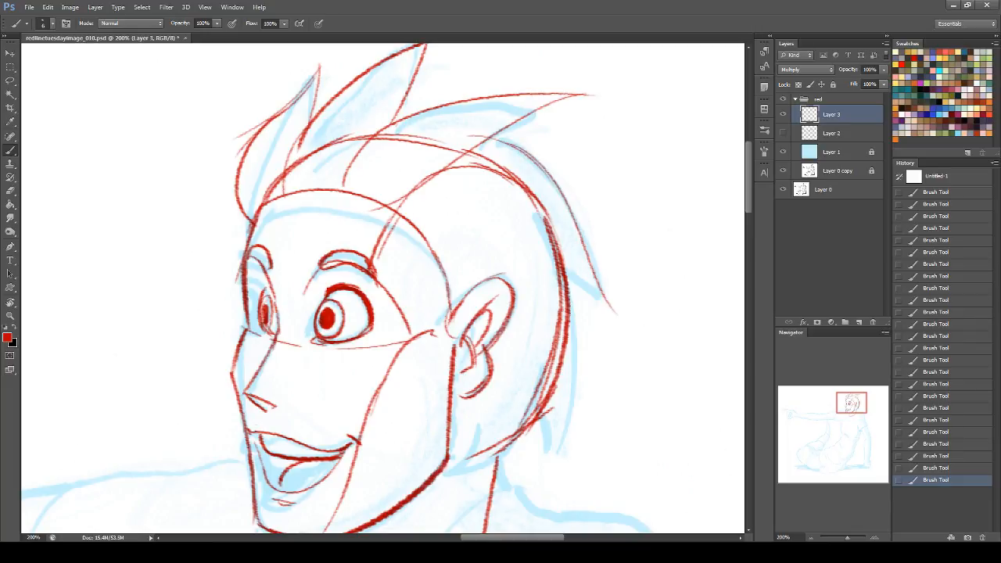
mouse_move(412, 216)
left_mouse_down()
mouse_move(575, 275)
mouse_move(622, 309)
left_mouse_up()
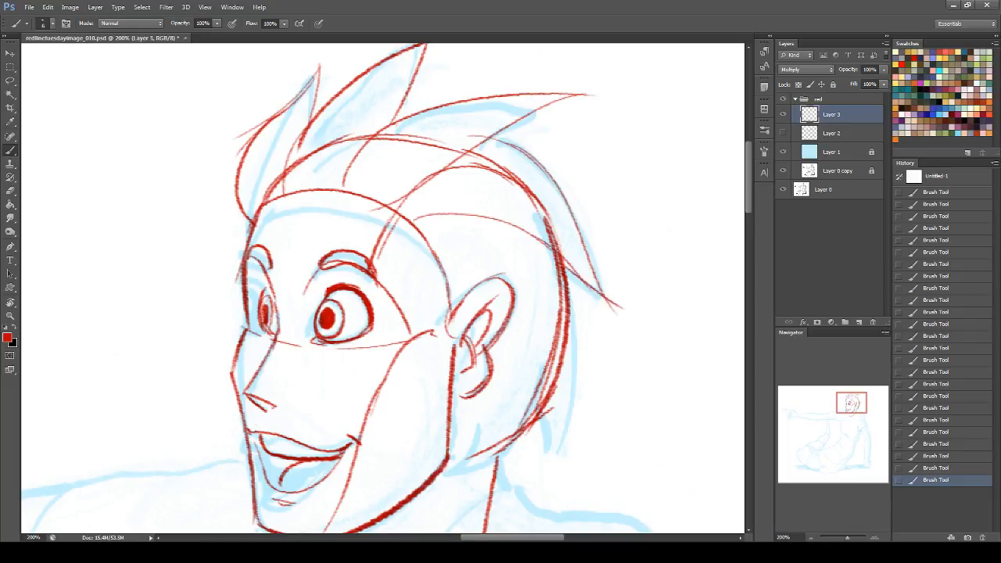
- Draw the hairline below the ear as a pointed lock coming down to the neck
left_click_drag(861, 405, 866, 411)
left_click_drag(404, 153, 412, 274)
left_click_drag(304, 288, 310, 335)
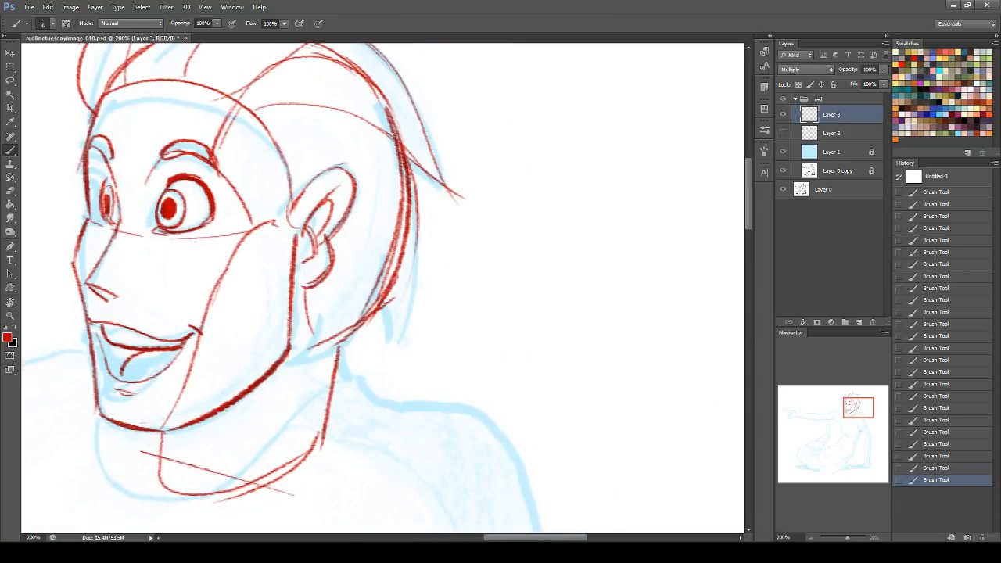
key("ctrl+z")
left_click_drag(304, 288, 314, 351)
left_click_drag(304, 290, 367, 307)
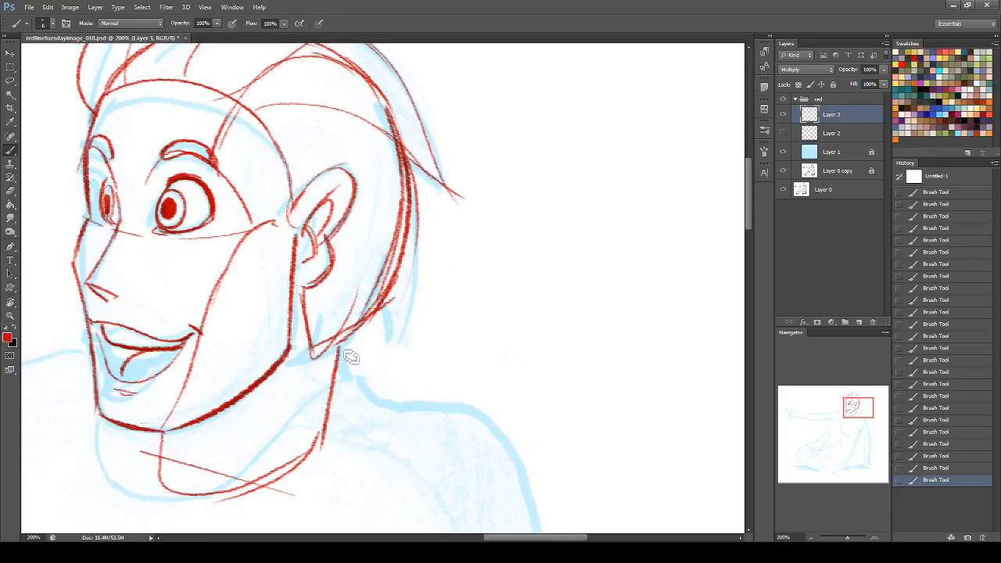
- Add the small pointed tuft at the nape and the longer lock hanging down the back of the head
left_click_drag(341, 346, 387, 290)
left_click_drag(410, 178, 388, 345)
key("ctrl+z")
left_click_drag(406, 156, 401, 352)
left_click_drag(381, 304, 394, 351)
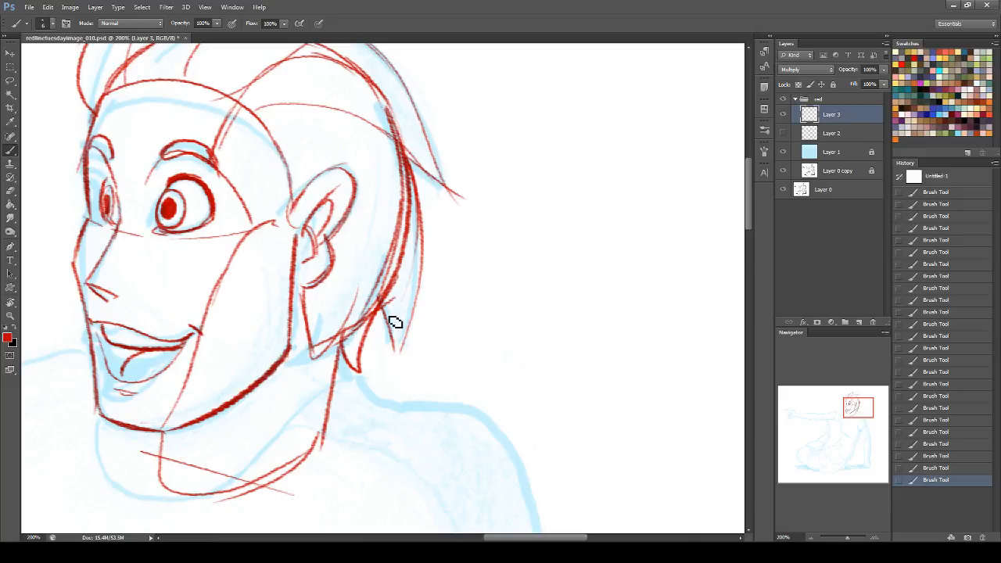
left_click_drag(383, 301, 404, 359)
- Erase the far eye's iris and pupil, redraw them in red, and touch up the far brow
left_click_drag(860, 405, 851, 401)
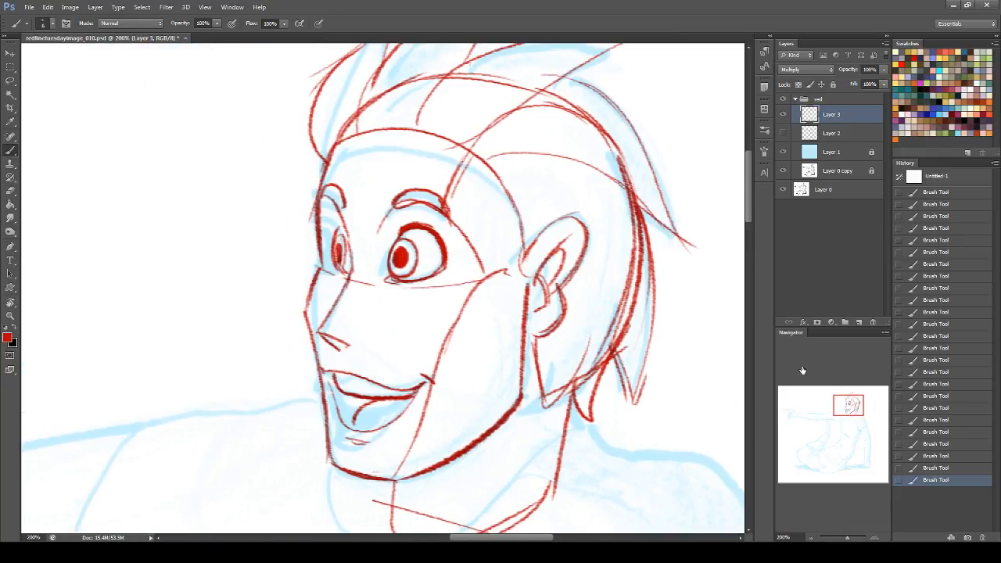
left_click(11, 190)
mouse_move(344, 258)
left_mouse_down()
mouse_move(337, 239)
mouse_move(339, 266)
mouse_move(344, 234)
left_mouse_up()
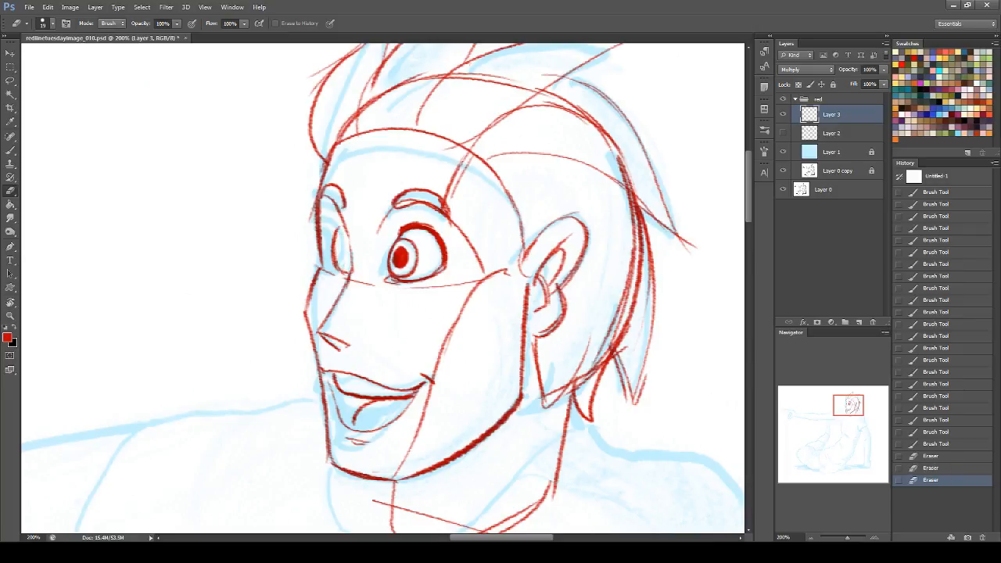
left_click(11, 149)
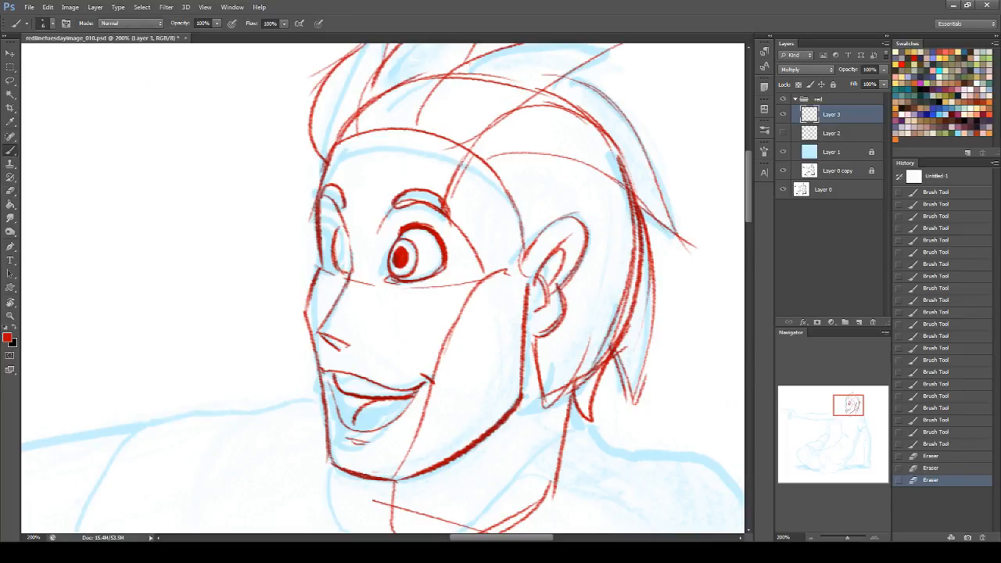
mouse_move(345, 243)
left_mouse_down()
mouse_move(354, 269)
mouse_move(349, 247)
left_mouse_up()
key("ctrl+z")
left_click(922, 468)
mouse_move(336, 241)
left_mouse_down()
mouse_move(351, 248)
mouse_move(345, 264)
mouse_move(341, 253)
mouse_move(349, 268)
mouse_move(339, 208)
mouse_move(347, 229)
left_mouse_up()
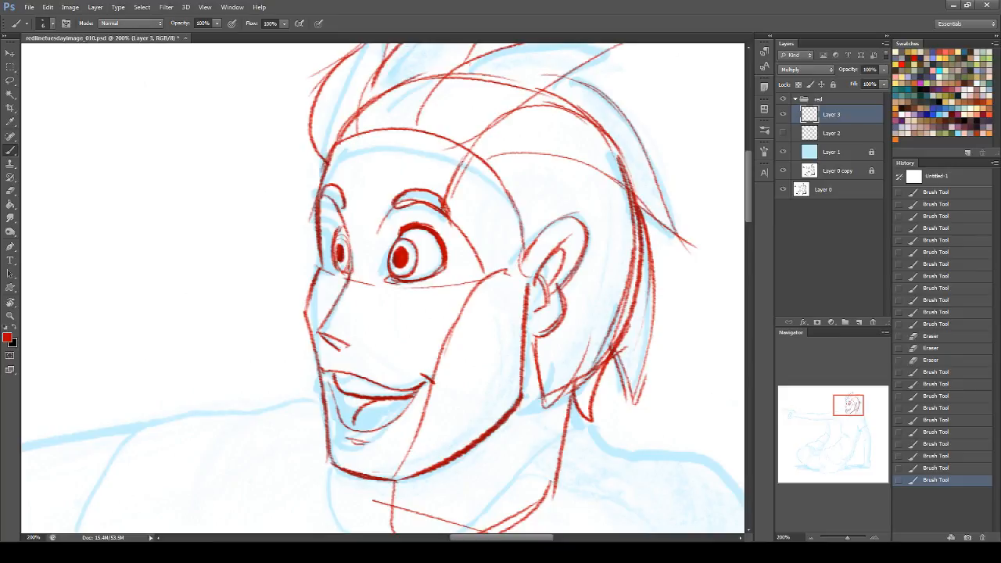
left_click_drag(322, 201, 339, 209)
left_click(340, 209)
- Darken the front neck line beneath the chin and try heavier strokes along the jaw
left_click_drag(844, 399, 848, 407)
mouse_move(426, 310)
left_mouse_down()
mouse_move(442, 361)
mouse_move(549, 353)
left_mouse_up()
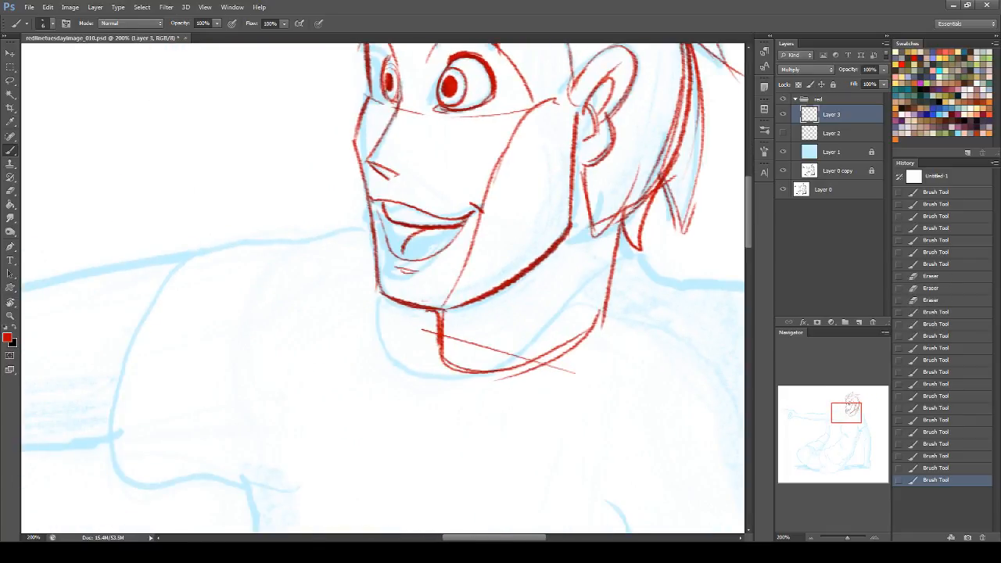
mouse_move(868, 420)
left_mouse_down()
mouse_move(873, 412)
mouse_move(866, 416)
left_mouse_up()
left_click_drag(590, 387, 528, 405)
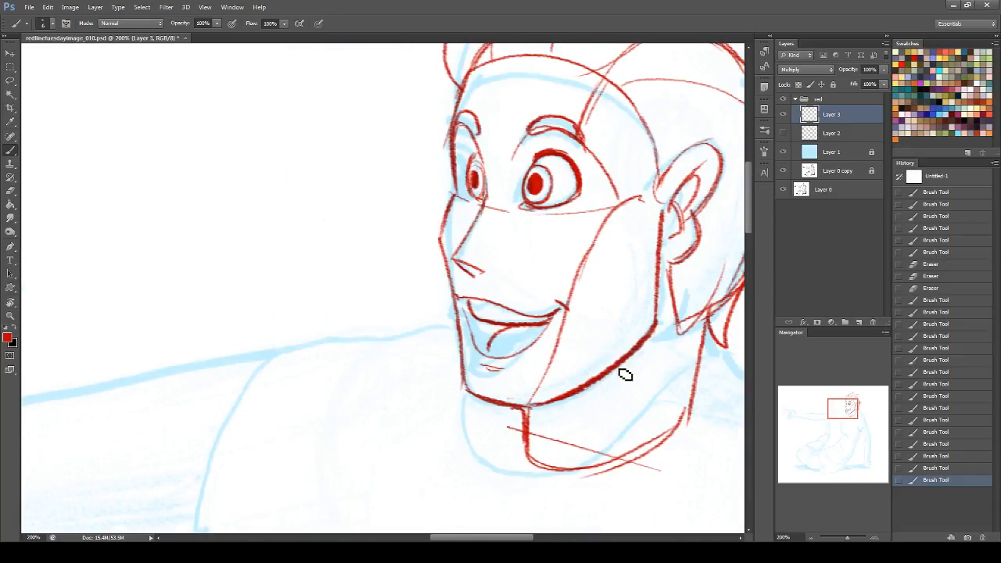
key("ctrl+z")
mouse_move(650, 341)
left_mouse_down()
mouse_move(534, 402)
mouse_move(633, 361)
left_mouse_up()
key("ctrl+z")
- Shade the inner hollow of the ear in red
left_click_drag(864, 415, 870, 411)
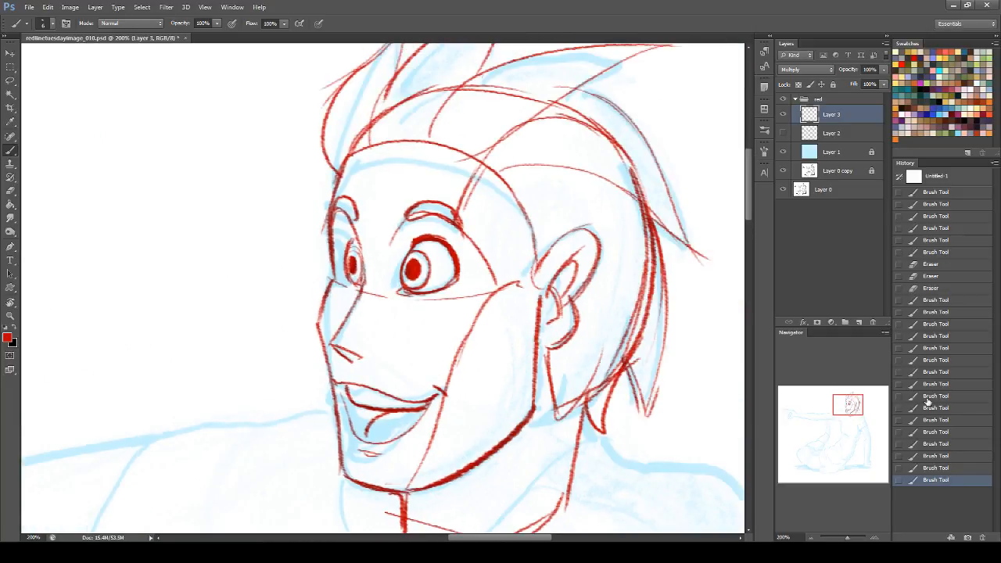
left_click_drag(560, 284, 566, 298)
key("ctrl+z")
- Show the body redline on Layer 2 and move the Layer 3 head drawing up and left over the neck
left_click(783, 133)
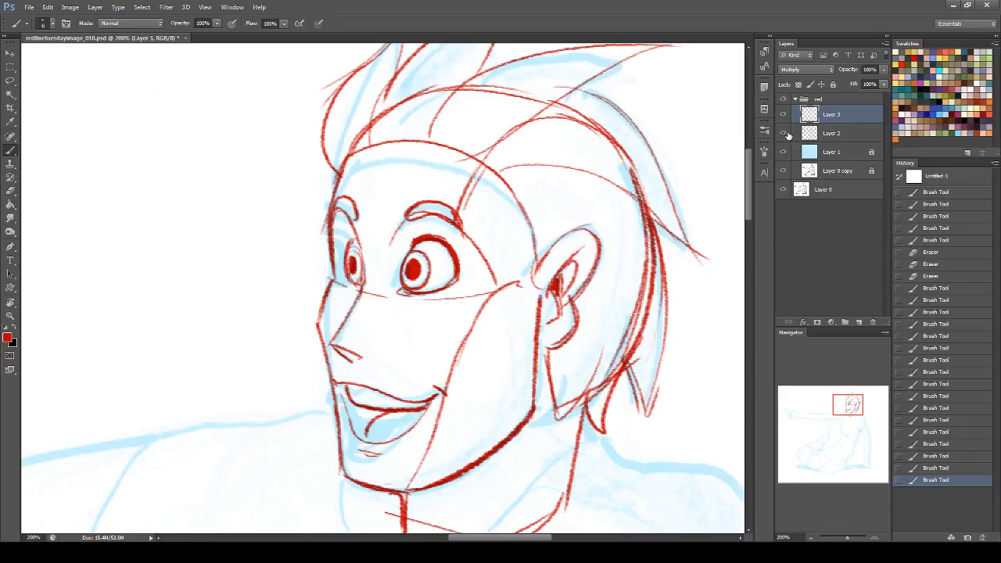
left_click_drag(793, 537, 779, 538)
type("1")
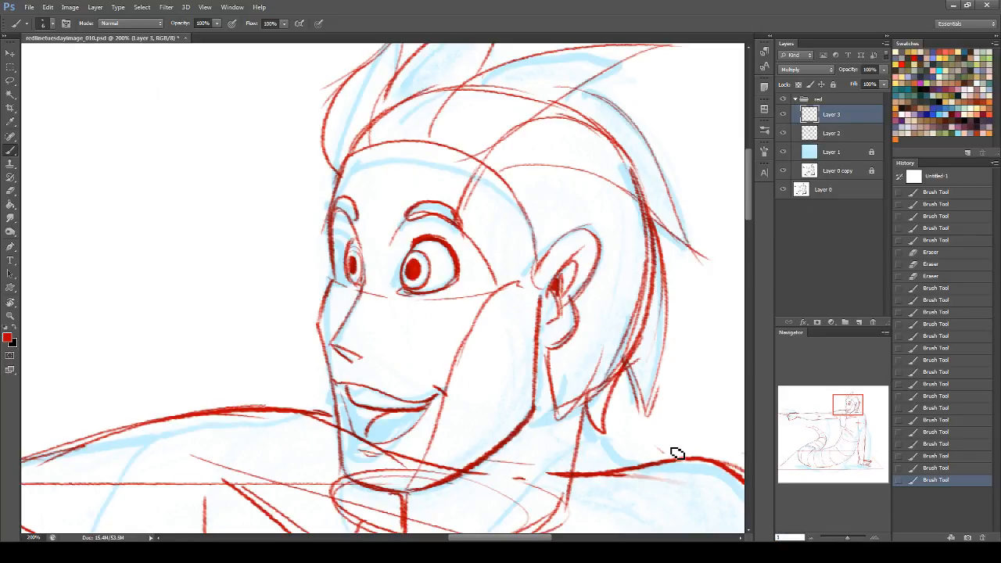
type("00")
key("Return")
key("v")
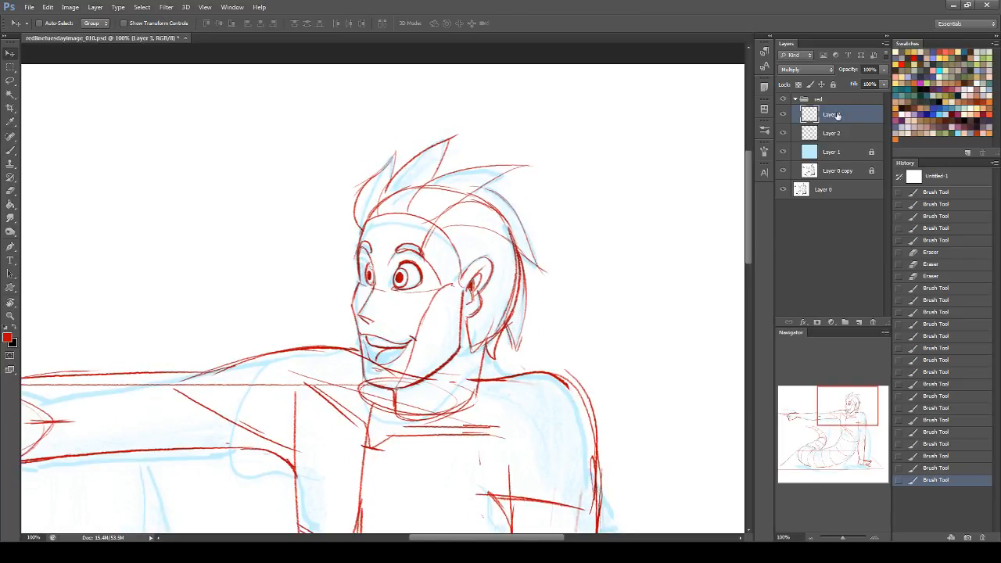
left_click_drag(436, 264, 410, 234)
- Connect the repositioned head to the body with brushed neck muscle, front neck and rear shoulder slope lines
left_click(10, 149)
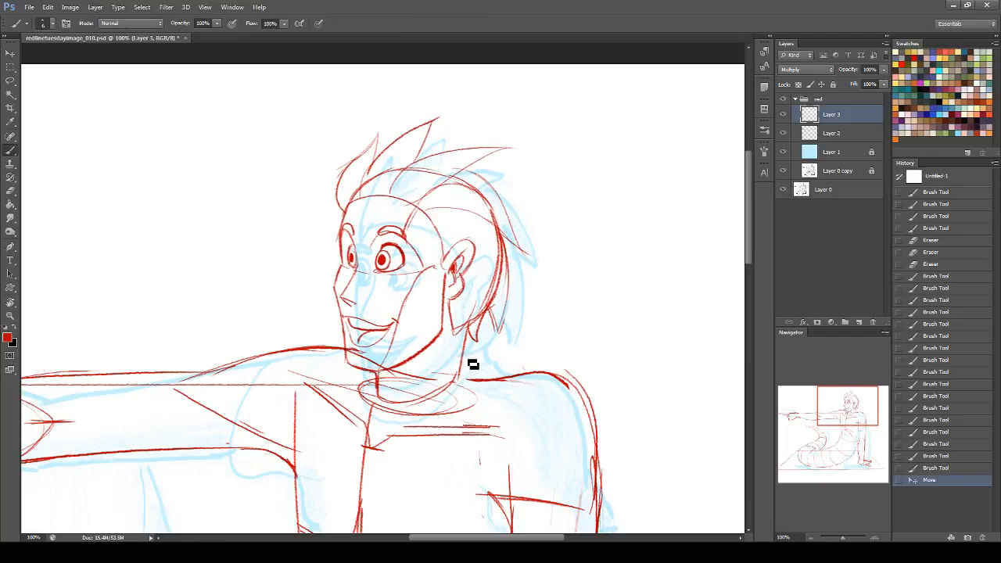
left_click_drag(482, 384, 504, 381)
left_click_drag(428, 383, 417, 414)
left_click_drag(442, 355, 508, 380)
key("ctrl+z")
left_click_drag(442, 355, 476, 376)
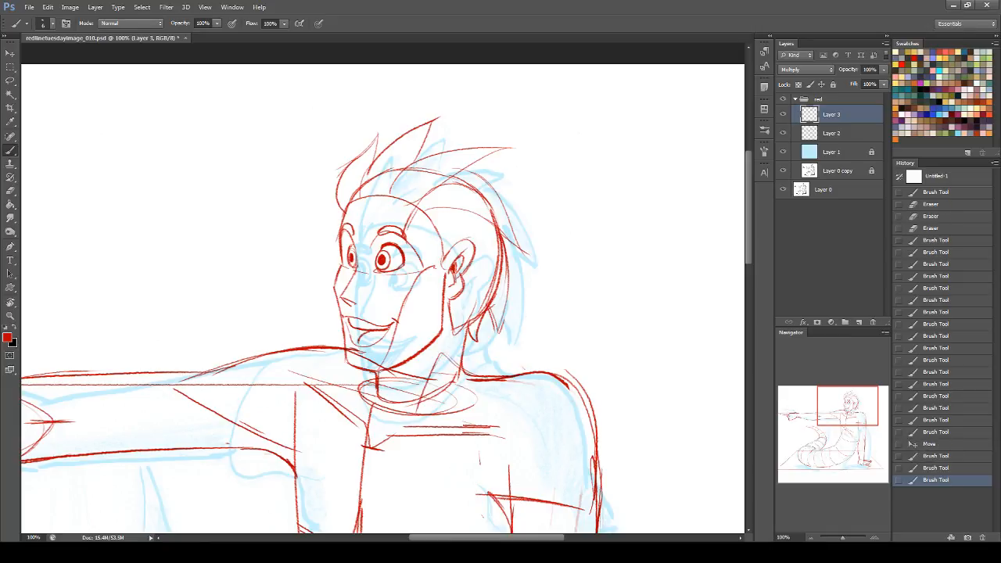
left_click_drag(378, 385, 374, 407)
mouse_move(448, 357)
left_mouse_down()
mouse_move(495, 380)
mouse_move(516, 376)
left_mouse_up()
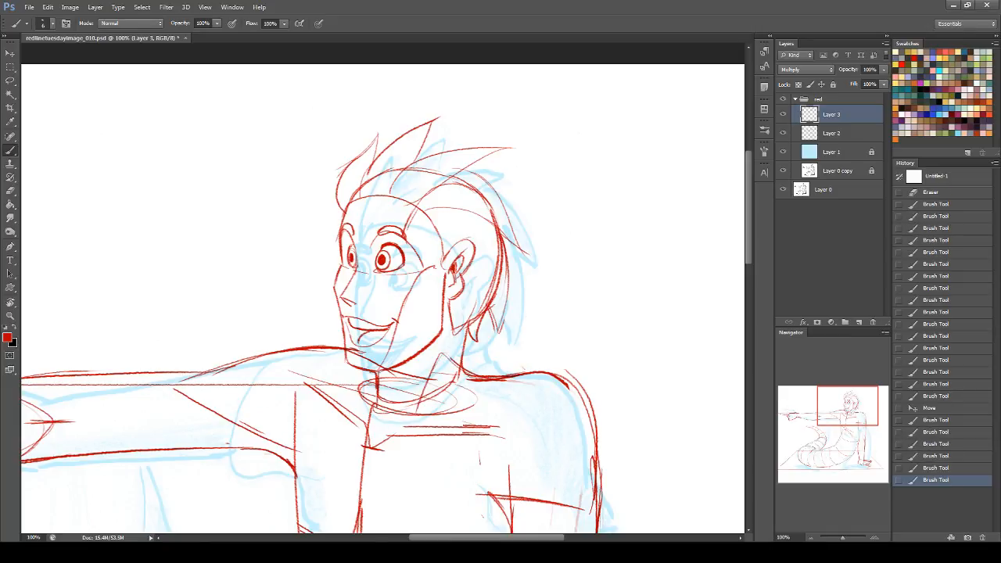
left_click_drag(384, 377, 379, 412)
- Draw the front of the neck continuing past the collar into the upper chest's center line
mouse_move(847, 422)
left_mouse_down()
mouse_move(810, 432)
mouse_move(849, 404)
left_mouse_up()
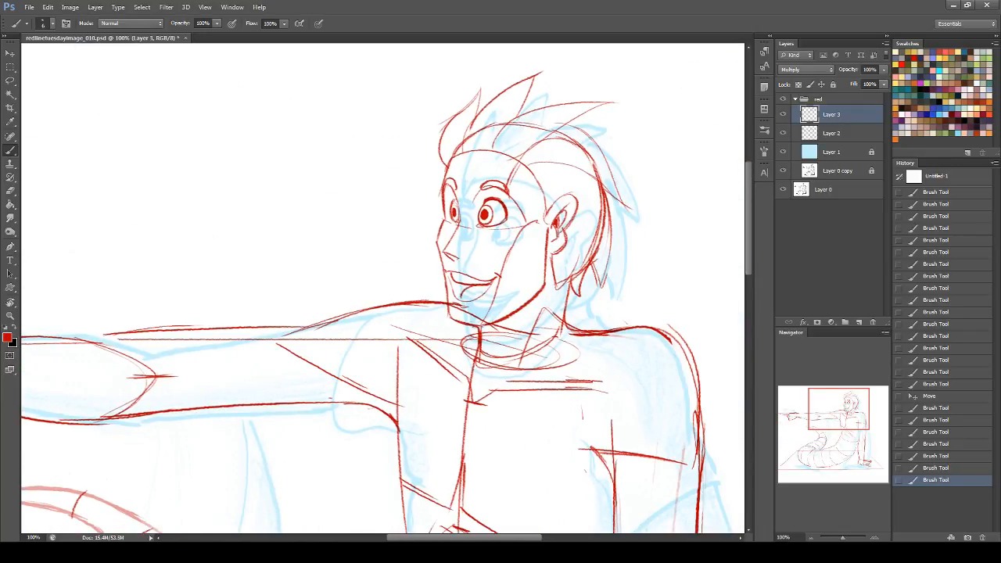
left_click_drag(481, 370, 465, 474)
key("ctrl+z")
left_click_drag(491, 360, 474, 437)
left_click_drag(488, 329, 491, 357)
left_click_drag(490, 357, 466, 437)
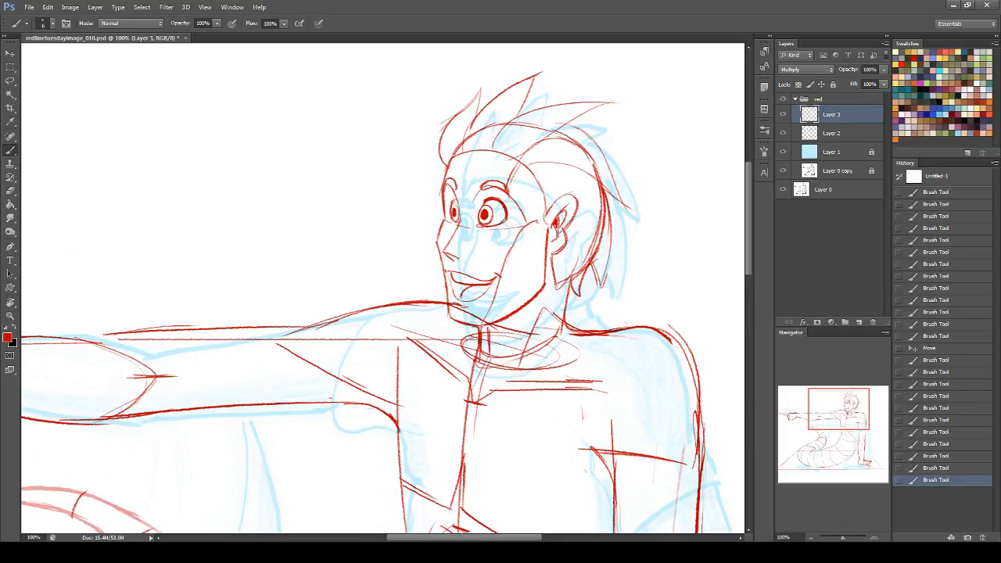
key("ctrl+z")
left_click_drag(487, 358, 470, 417)
- Save the document, and hide and reshow the red group to compare the torso with the original sketch
mouse_move(838, 402)
left_mouse_down()
mouse_move(835, 427)
mouse_move(836, 406)
mouse_move(836, 415)
left_mouse_up()
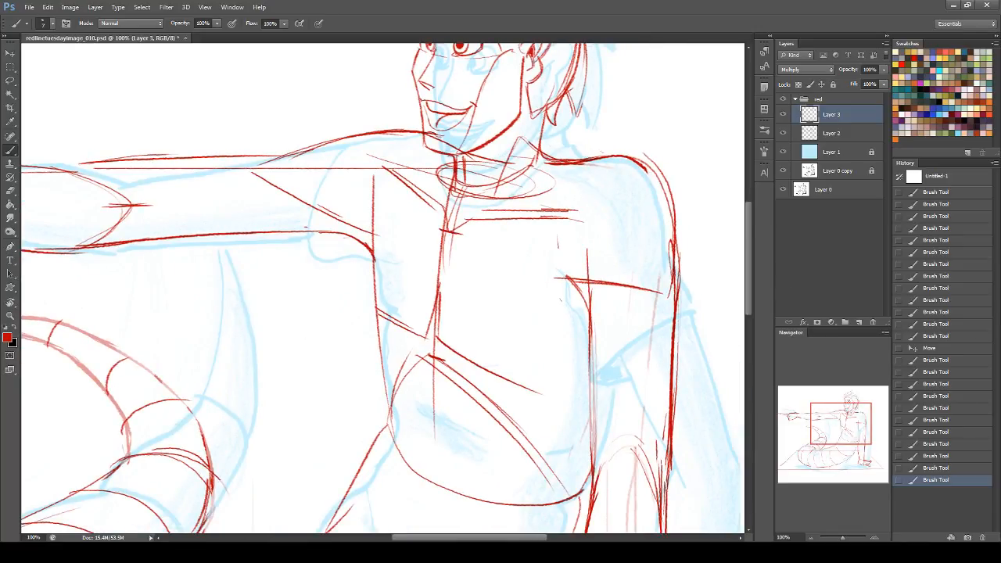
left_click_drag(296, 154, 303, 156)
key("ctrl+s")
left_click(782, 99)
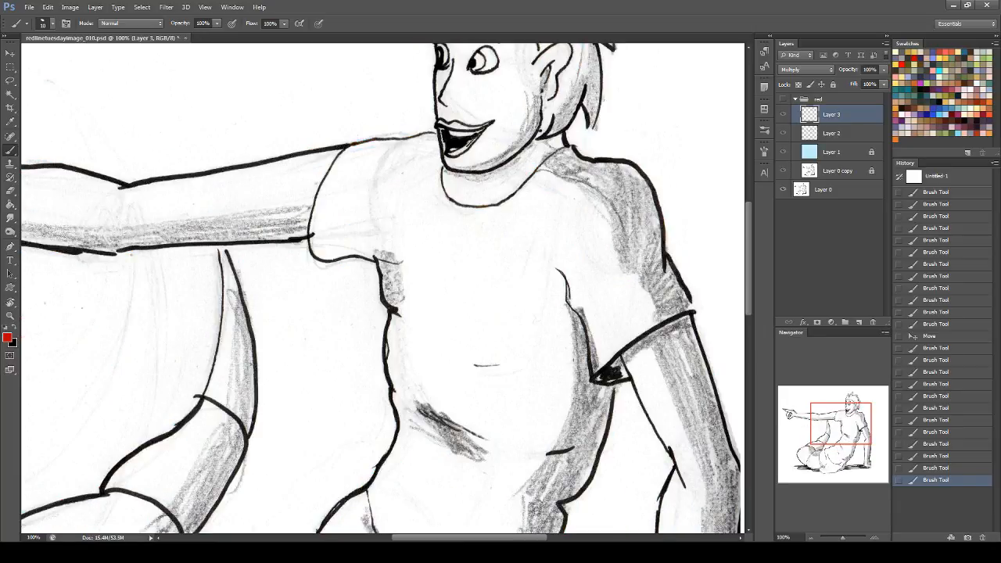
left_click(783, 100)
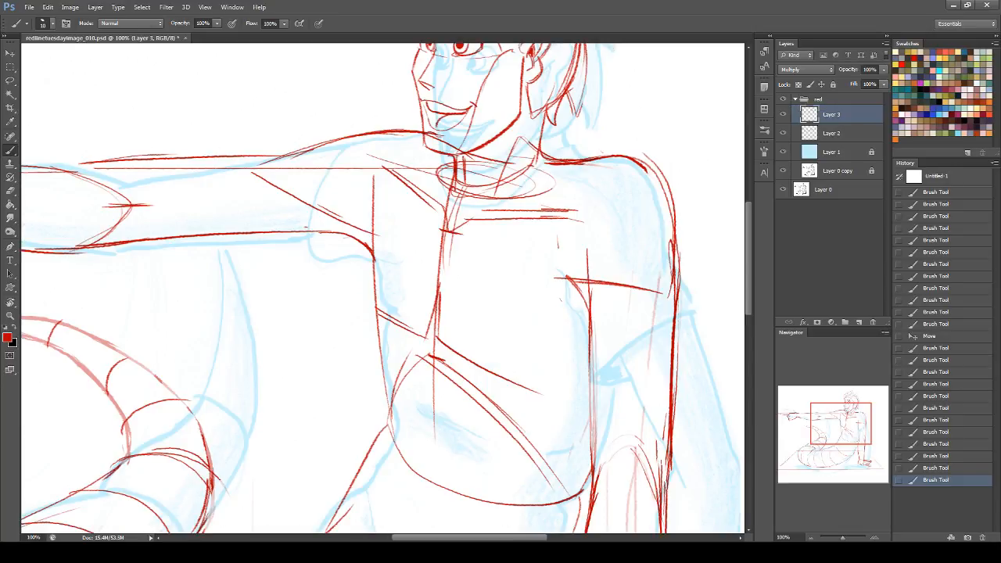
- Draw the pointing arm's short sleeve with a curved cuff, shoulder edge and lower edge meeting the underarm
mouse_move(281, 147)
left_mouse_down()
mouse_move(280, 266)
mouse_move(374, 250)
left_mouse_up()
left_click_drag(278, 147, 336, 144)
left_click_drag(346, 196, 368, 251)
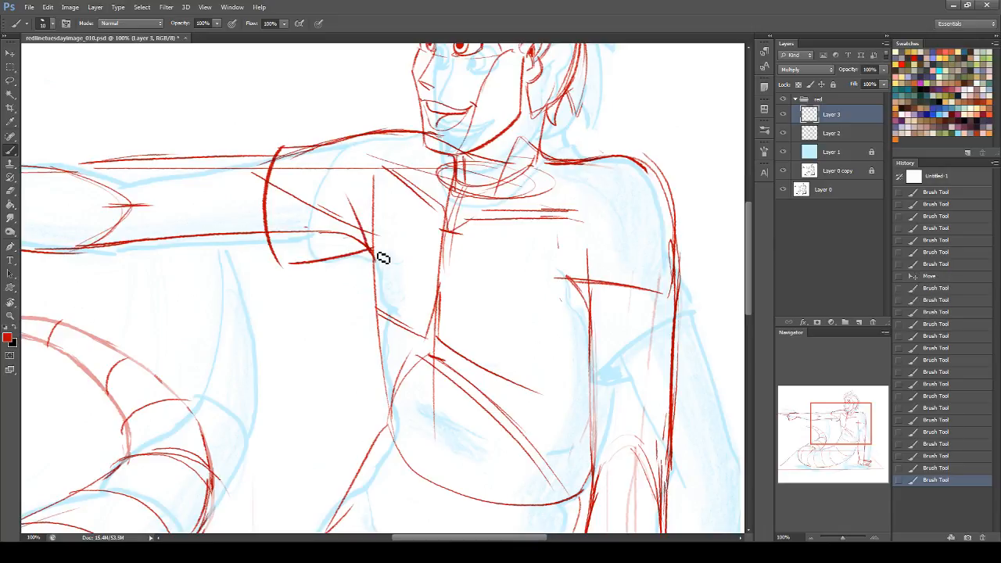
key("ctrl+z")
left_click_drag(355, 213, 374, 249)
left_click_drag(278, 258, 347, 259)
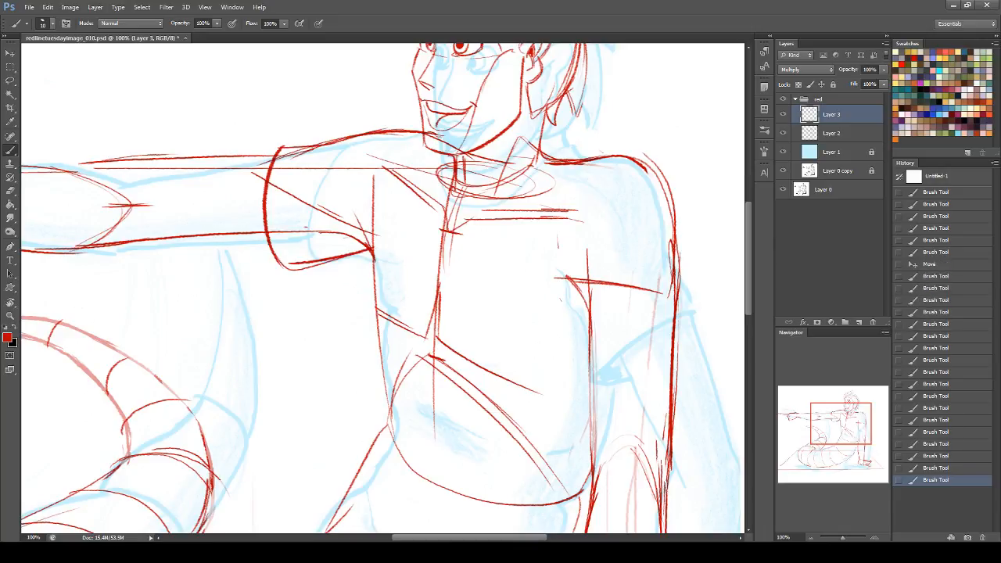
- Draw the supporting arm's short sleeve with its inner and outer edges and a cuff across the upper arm
mouse_move(567, 277)
left_mouse_down()
mouse_move(576, 374)
mouse_move(673, 372)
left_mouse_up()
left_click_drag(679, 244, 685, 366)
left_click_drag(677, 320, 688, 369)
left_click_drag(588, 377, 687, 375)
left_click_drag(572, 282, 579, 380)
mouse_move(583, 327)
left_mouse_down()
mouse_move(590, 389)
mouse_move(688, 374)
left_mouse_up()
left_click_drag(679, 267, 686, 368)
- Darken the shirt's front edge from the pointing arm's underarm down to the waist
left_click_drag(863, 415, 855, 430)
left_click_drag(415, 56, 422, 215)
key("ctrl+z")
left_click_drag(414, 59, 438, 212)
key("ctrl+z")
mouse_move(414, 56)
left_mouse_down()
mouse_move(429, 217)
mouse_move(347, 341)
left_mouse_up()
key("ctrl+z")
- Draw the front contour curving from the waist down onto the snake tail's upper edge
left_click_drag(417, 223, 347, 344)
left_click_drag(347, 345, 277, 380)
key("ctrl+z")
left_click_drag(422, 224, 342, 359)
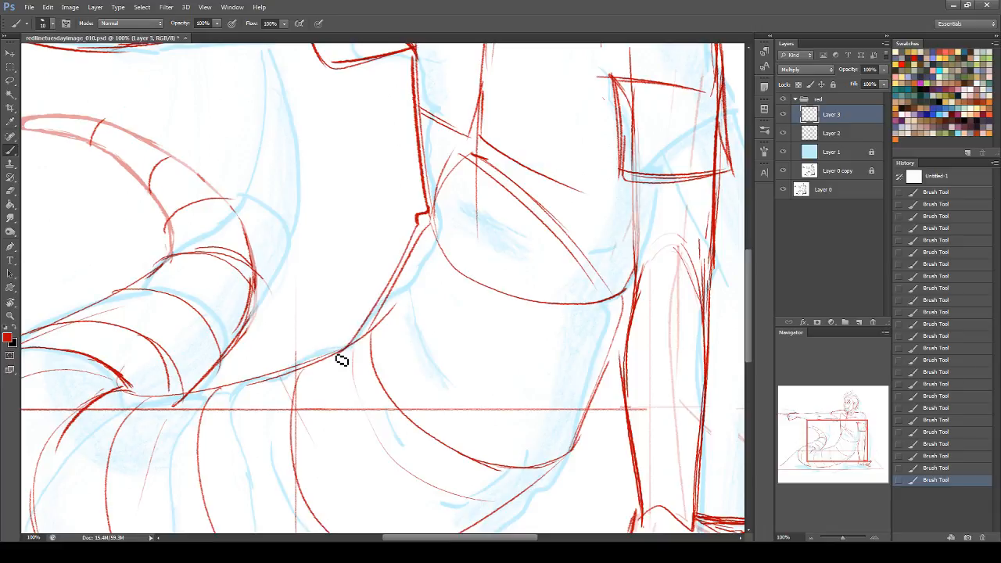
key("ctrl+z")
- Add curved fold lines radiating from the waist notch across the hip
mouse_move(422, 222)
left_mouse_down()
mouse_move(367, 315)
mouse_move(302, 354)
mouse_move(537, 359)
left_mouse_up()
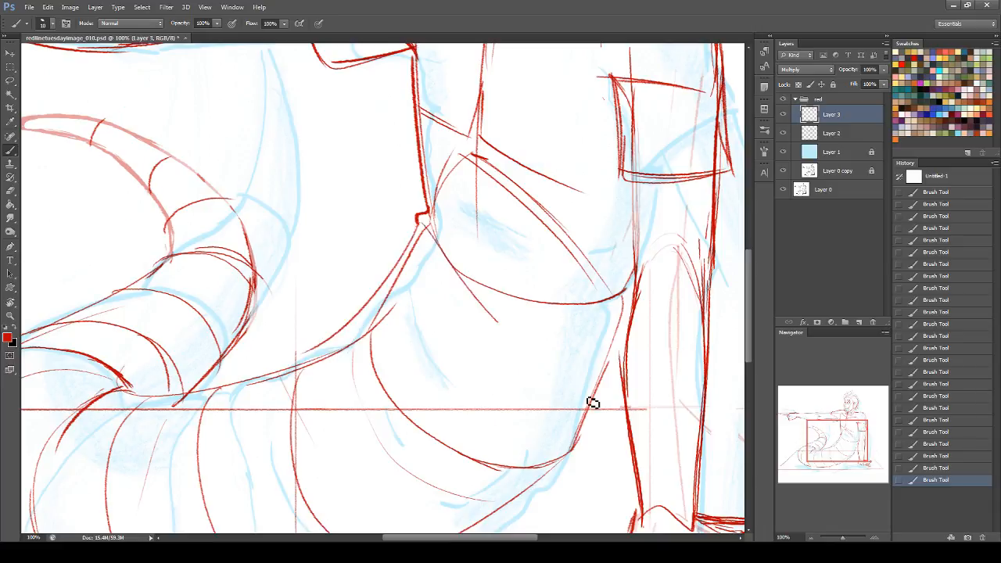
mouse_move(426, 223)
left_mouse_down()
mouse_move(526, 391)
mouse_move(600, 358)
left_mouse_up()
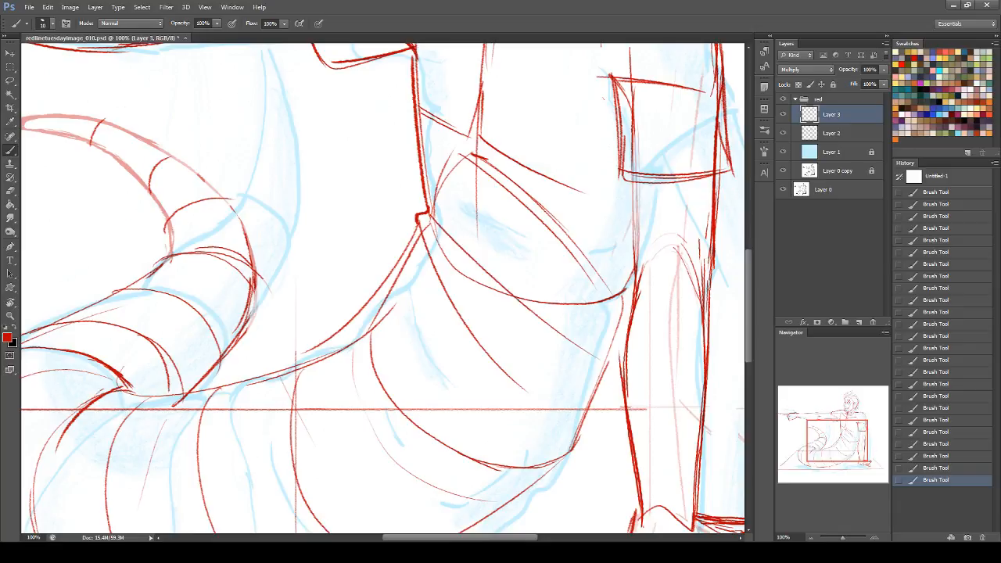
left_click_drag(432, 217, 552, 261)
- Strengthen the tail's upper edge where it curves from the lap toward the coil
left_click_drag(825, 432, 828, 445)
mouse_move(270, 191)
left_mouse_down()
mouse_move(183, 212)
mouse_move(277, 199)
mouse_move(353, 153)
left_mouse_up()
key("ctrl+z")
left_click_drag(188, 221, 334, 154)
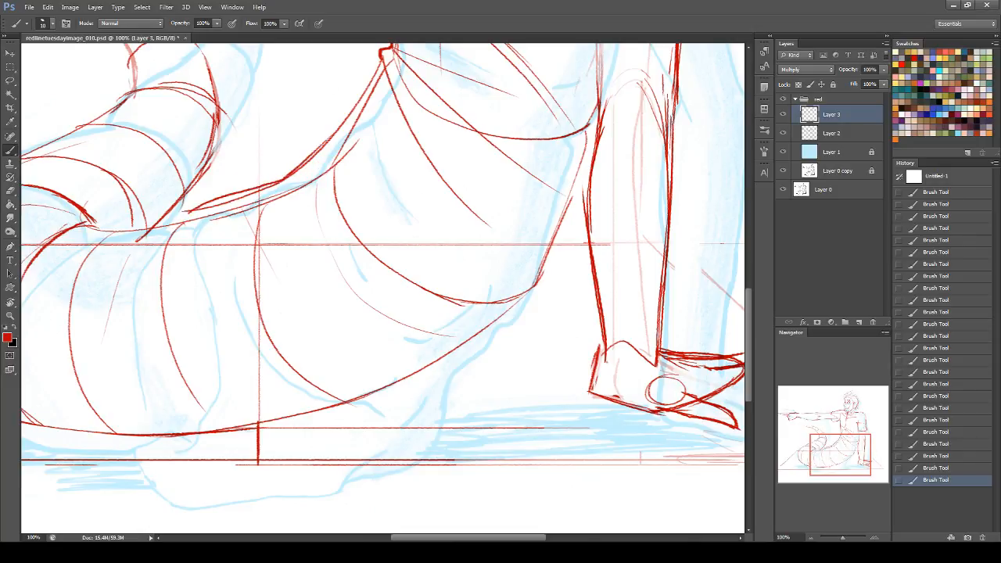
- Hide and reshow the red group to compare the tail with the original sketch, and try a contour stroke across the tail
left_click(783, 99)
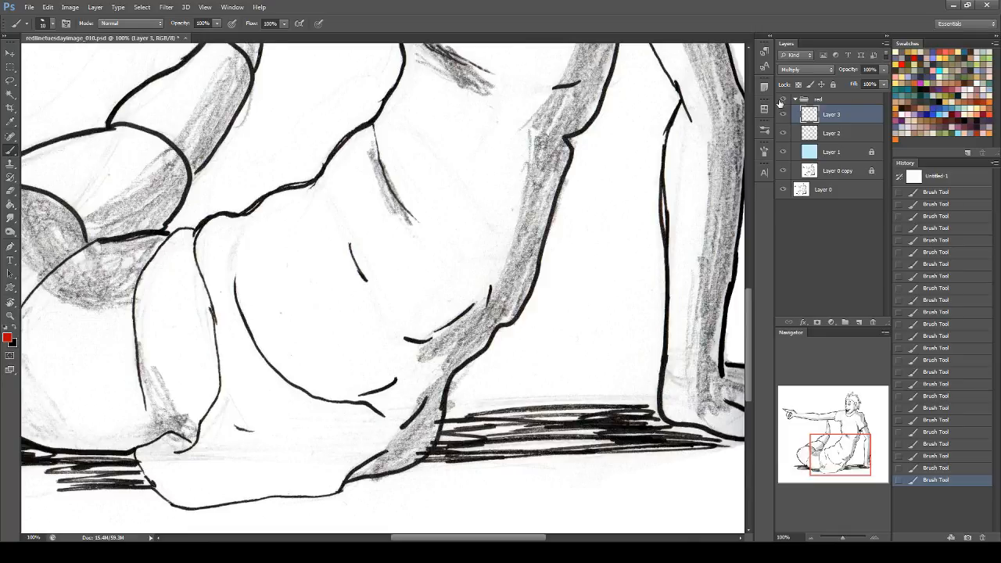
left_click(784, 100)
mouse_move(197, 205)
left_mouse_down()
mouse_move(153, 287)
mouse_move(153, 382)
left_mouse_up()
key("ctrl+z")
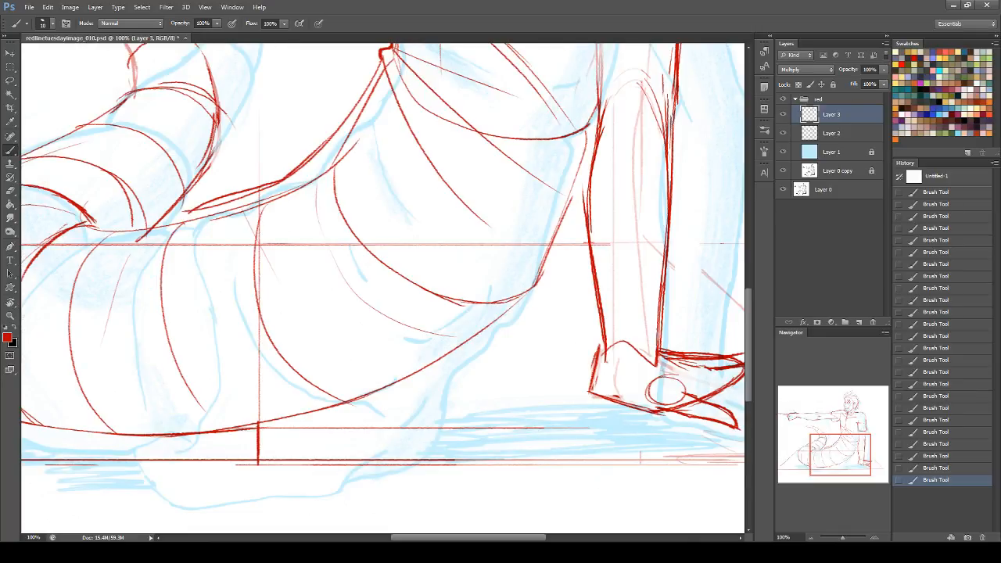
- Draw a heavy curved contour across the tail below the lap, and compare it with the original sketch by hiding the red group
left_click_drag(204, 211, 207, 426)
left_click_drag(185, 219, 205, 387)
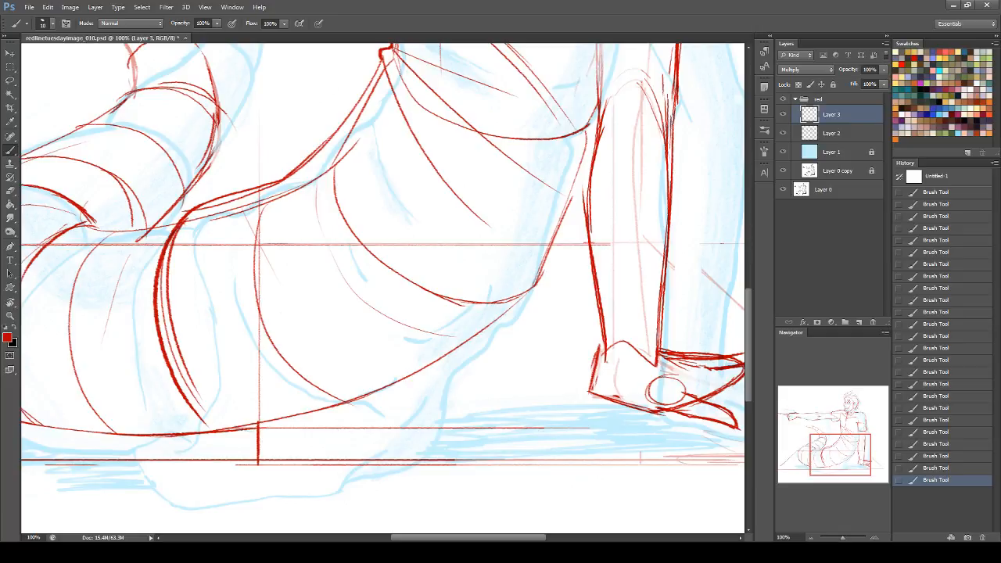
left_click_drag(850, 459, 836, 465)
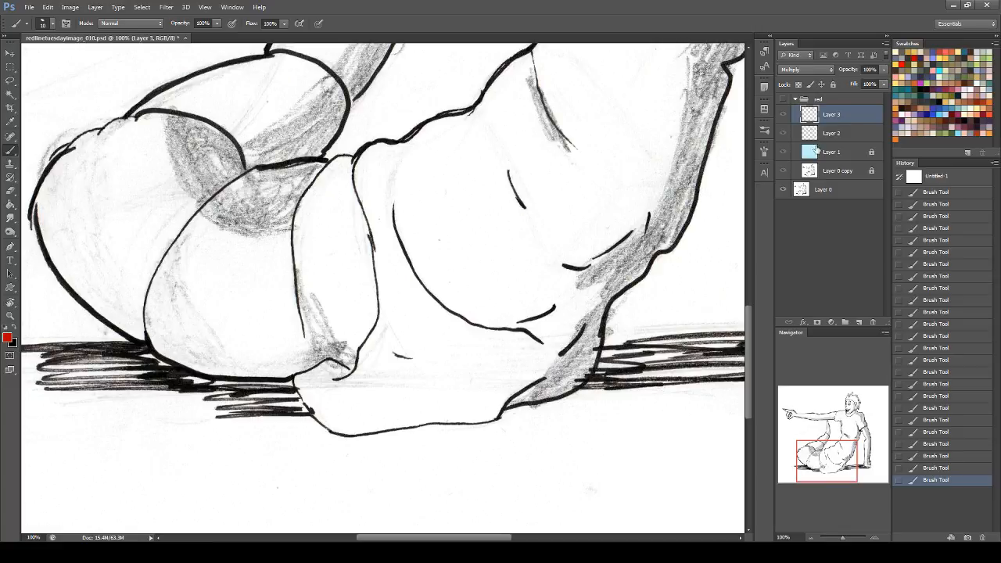
left_click(784, 100)
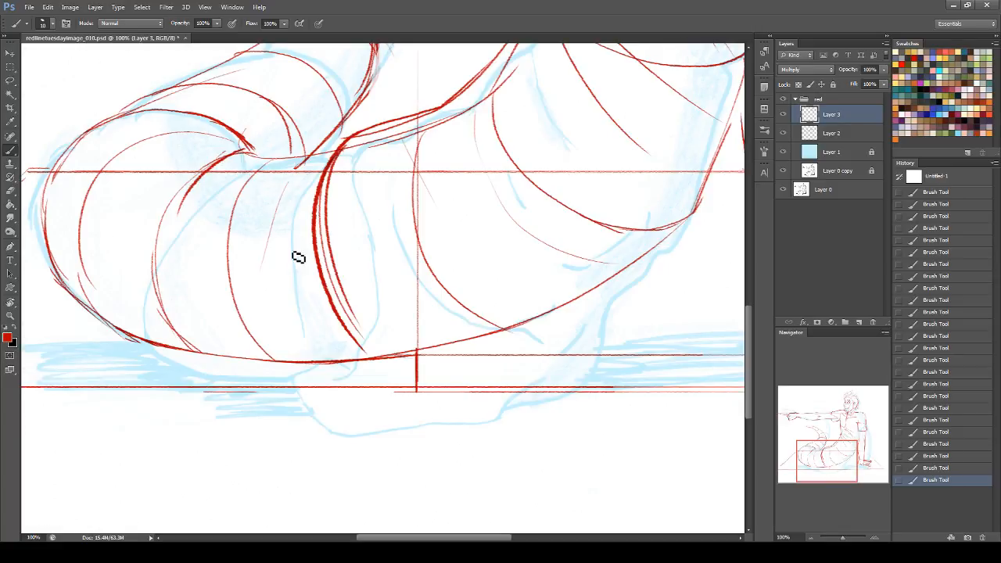
- Mark the middle of the heavy tail contour with a small horizontal arrow and try downward strokes from that point
left_click_drag(280, 248, 309, 250)
left_click_drag(310, 249, 335, 248)
left_click_drag(311, 232, 314, 301)
key("ctrl+z")
left_click_drag(314, 248, 324, 354)
key("ctrl+z")
key("ctrl+z")
key("ctrl+z")
- Redraw the lower half of the heavy tail contour so it curves back inward toward the floor
mouse_move(313, 249)
left_mouse_down()
mouse_move(300, 343)
mouse_move(275, 372)
mouse_move(237, 379)
left_mouse_up()
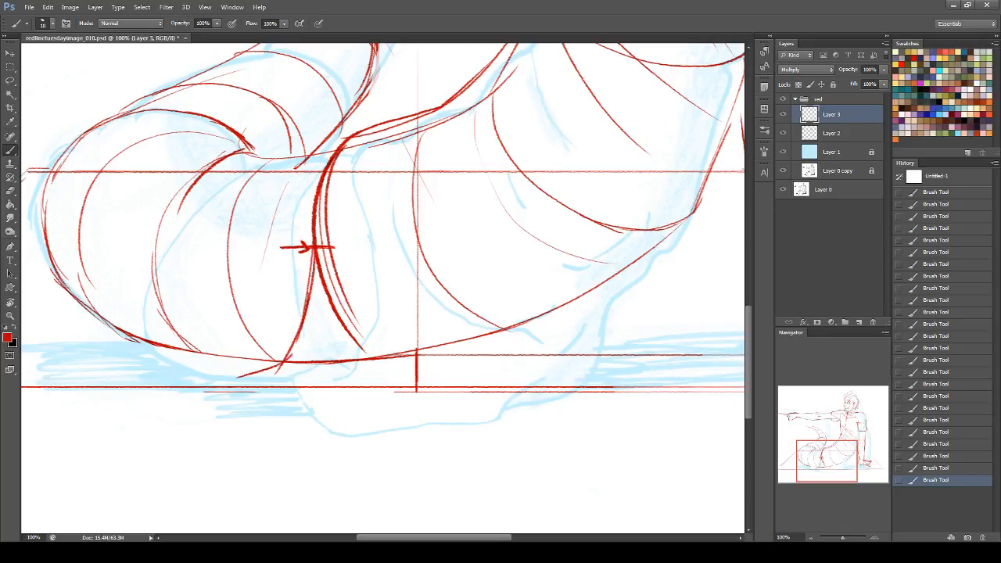
key("ctrl+z")
left_click_drag(315, 263, 262, 382)
left_click_drag(296, 335, 261, 378)
- Draw the flattened underside of the tail spreading along the floor beneath the body, with a zigzag fold below it
mouse_move(283, 365)
left_mouse_down()
mouse_move(226, 391)
mouse_move(338, 410)
left_mouse_up()
left_click_drag(278, 401, 554, 400)
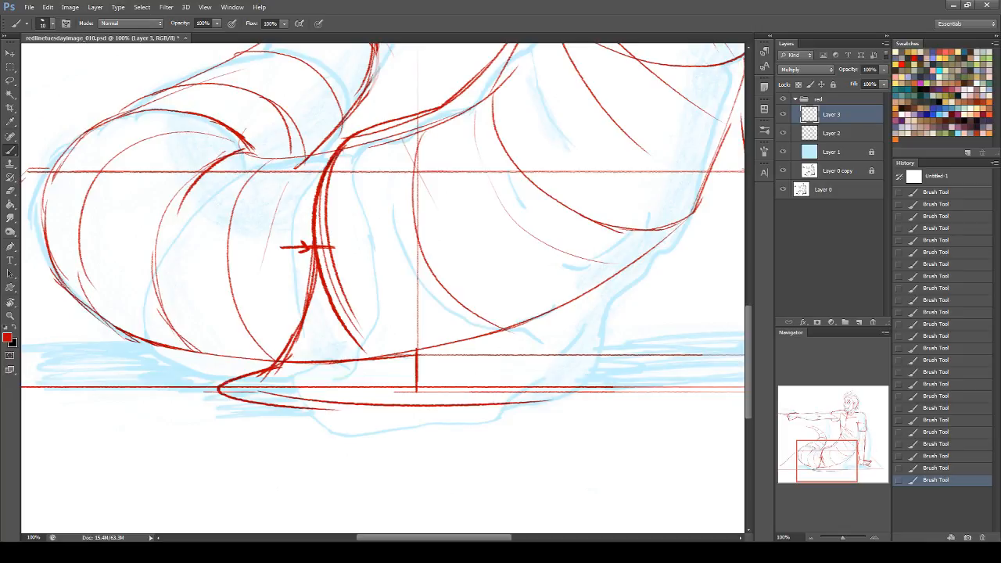
mouse_move(302, 405)
left_mouse_down()
mouse_move(420, 443)
mouse_move(603, 440)
left_mouse_up()
- Draw the tail's rear contour from the hip down to the floor and close the flattened base into a loop
left_click_drag(844, 460, 852, 457)
left_click_drag(668, 95, 637, 174)
key("ctrl+z")
mouse_move(676, 76)
left_mouse_down()
mouse_move(618, 226)
mouse_move(533, 352)
left_mouse_up()
mouse_move(581, 284)
left_mouse_down()
mouse_move(471, 382)
mouse_move(440, 394)
mouse_move(441, 412)
mouse_move(472, 391)
mouse_move(521, 393)
mouse_move(496, 392)
left_mouse_up()
key("ctrl+z")
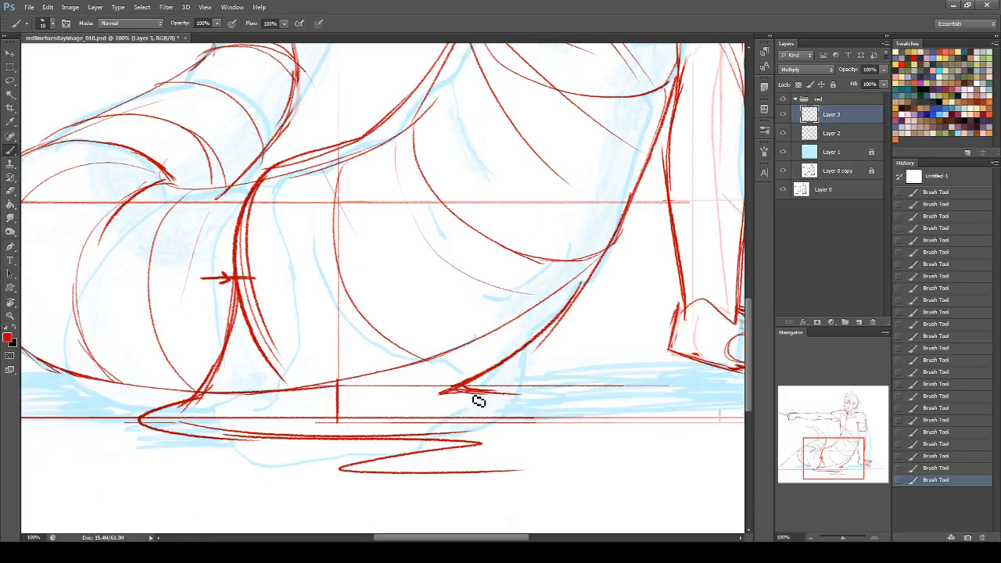
mouse_move(376, 435)
left_mouse_down()
mouse_move(469, 398)
mouse_move(458, 393)
left_mouse_up()
left_click_drag(533, 416, 385, 443)
- Erase the zigzag strokes below the base, the overshoot at the rear contour's foot, and the superseded lower contour beside the arrow
left_click(10, 192)
key("ctrl+z")
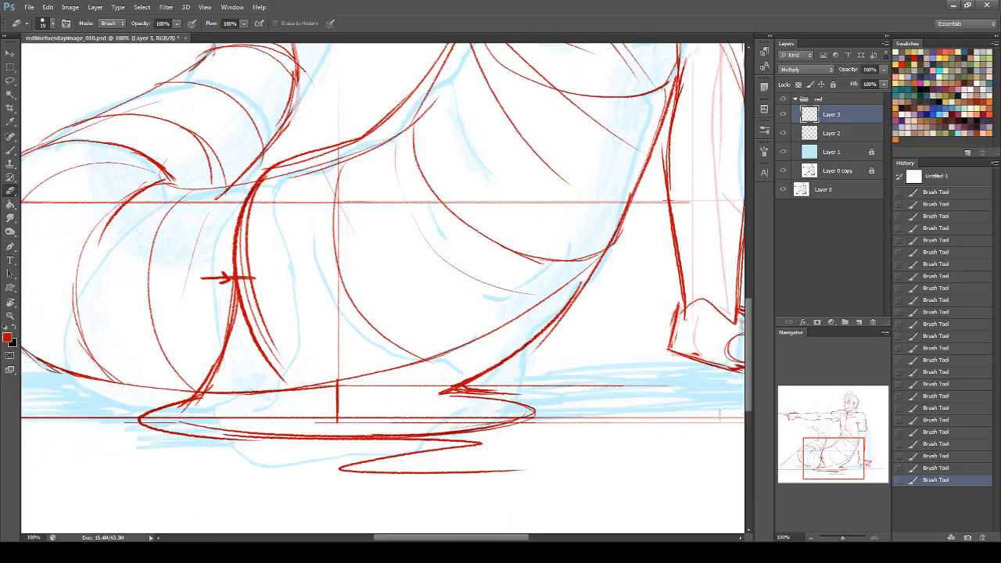
mouse_move(492, 462)
left_mouse_down()
mouse_move(411, 472)
mouse_move(496, 479)
left_mouse_up()
mouse_move(473, 390)
left_mouse_down()
mouse_move(543, 396)
mouse_move(656, 382)
left_mouse_up()
left_click_drag(444, 398, 451, 399)
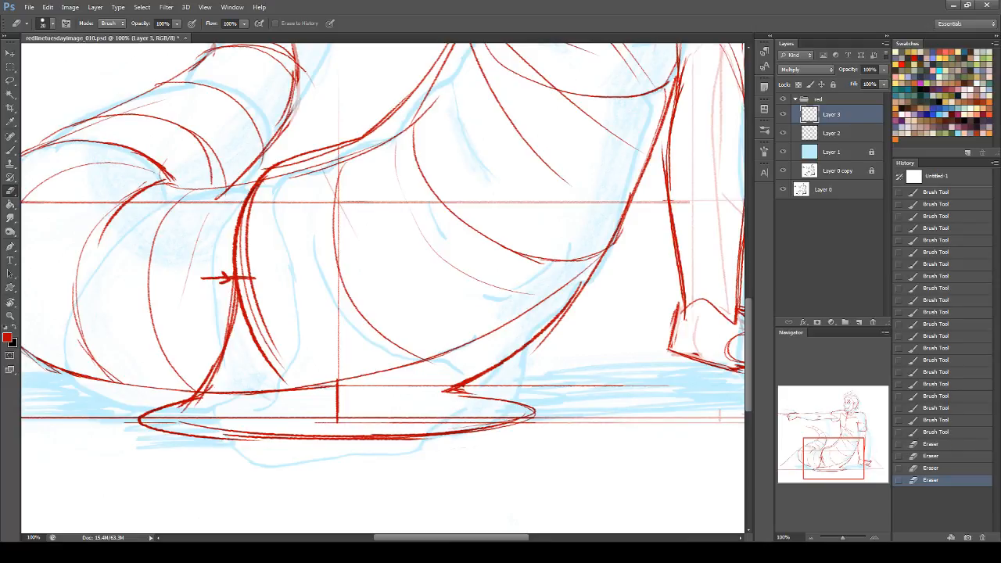
left_click_drag(256, 205, 272, 358)
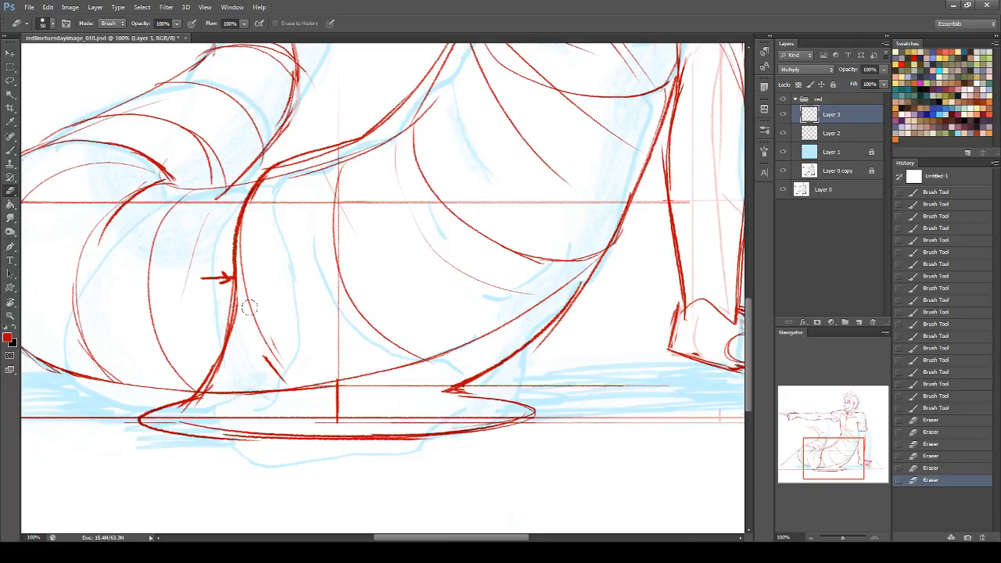
left_click(301, 369)
- Draw the upper inner edge of the flattened base leading in from the foot of the rear contour
left_click(10, 151)
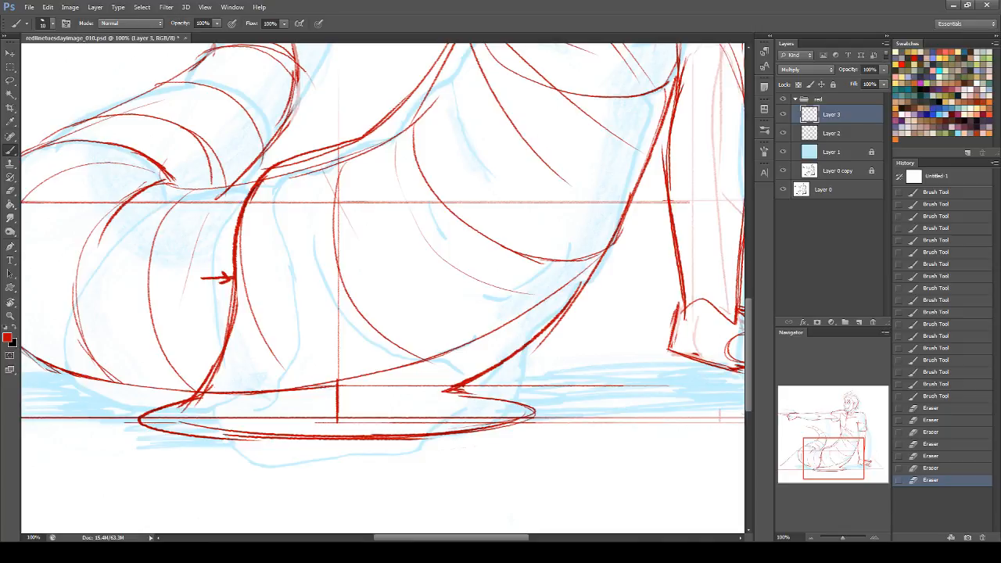
left_click_drag(450, 390, 376, 395)
key("ctrl+z")
mouse_move(452, 389)
left_mouse_down()
mouse_move(368, 406)
mouse_move(440, 391)
mouse_move(301, 401)
mouse_move(421, 402)
left_mouse_up()
key("ctrl+z")
key("ctrl+z")
mouse_move(281, 403)
left_mouse_down()
mouse_move(464, 395)
mouse_move(452, 396)
left_mouse_up()
- Reinforce the base's lower rim, angle its rear end upward, and erase the old rounded tip
left_click_drag(866, 458, 859, 462)
left_click_drag(227, 384, 417, 399)
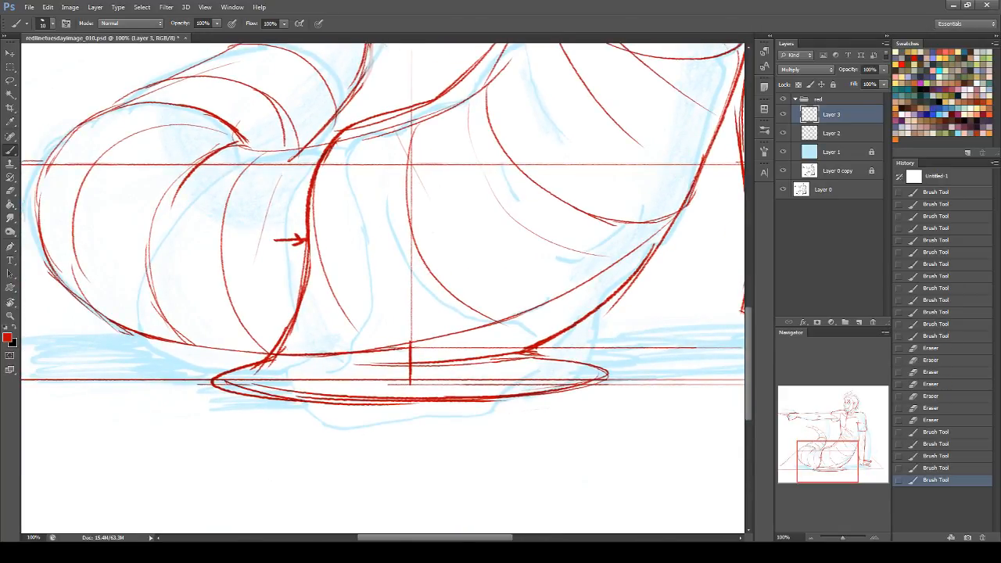
left_click_drag(485, 399, 612, 375)
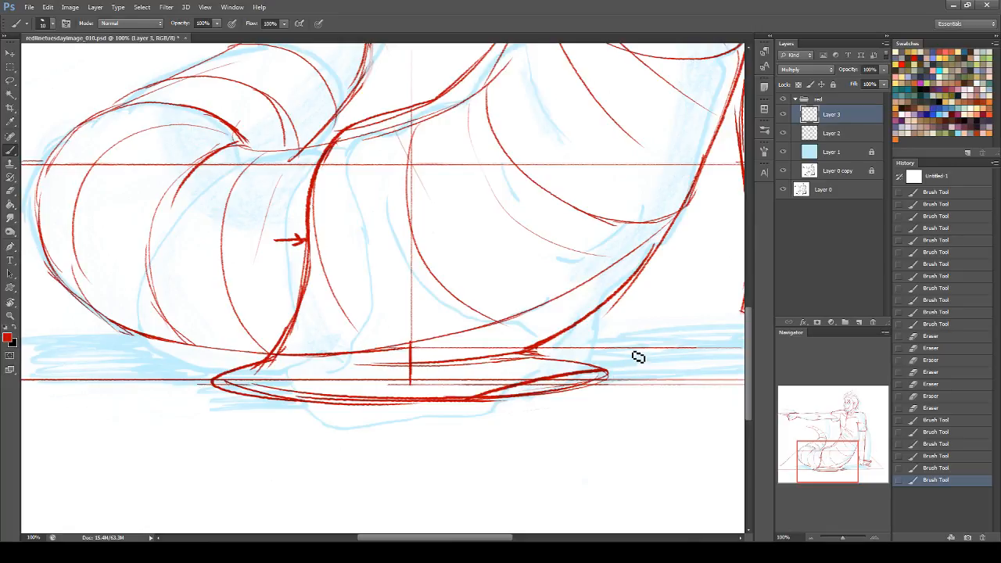
key("e")
mouse_move(497, 399)
left_mouse_down()
mouse_move(665, 369)
mouse_move(452, 408)
mouse_move(468, 405)
left_mouse_up()
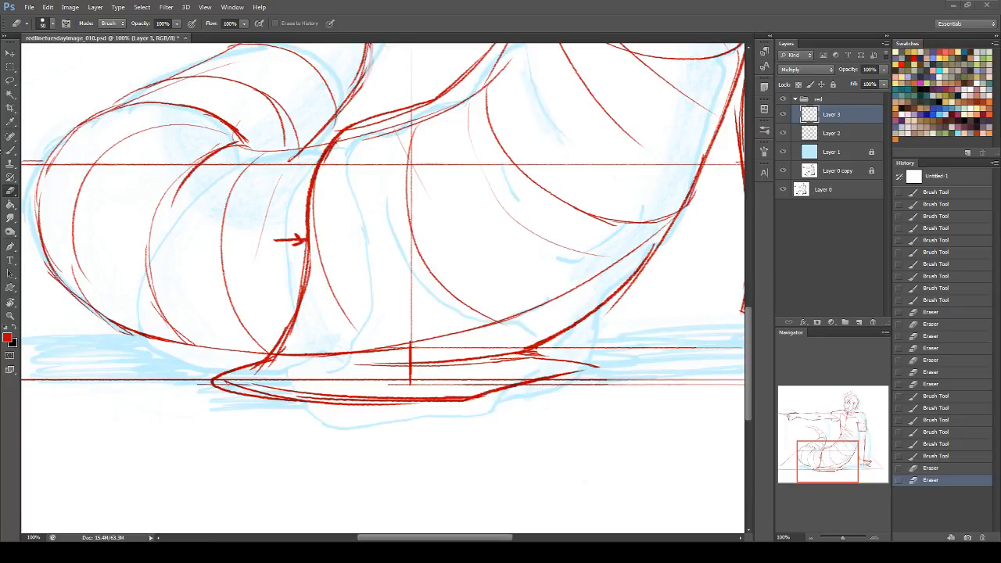
- Strengthen the supporting forearm's outer edge down to the wrist and try a stroke across the forearm
left_click(12, 150)
left_click_drag(850, 449, 876, 427)
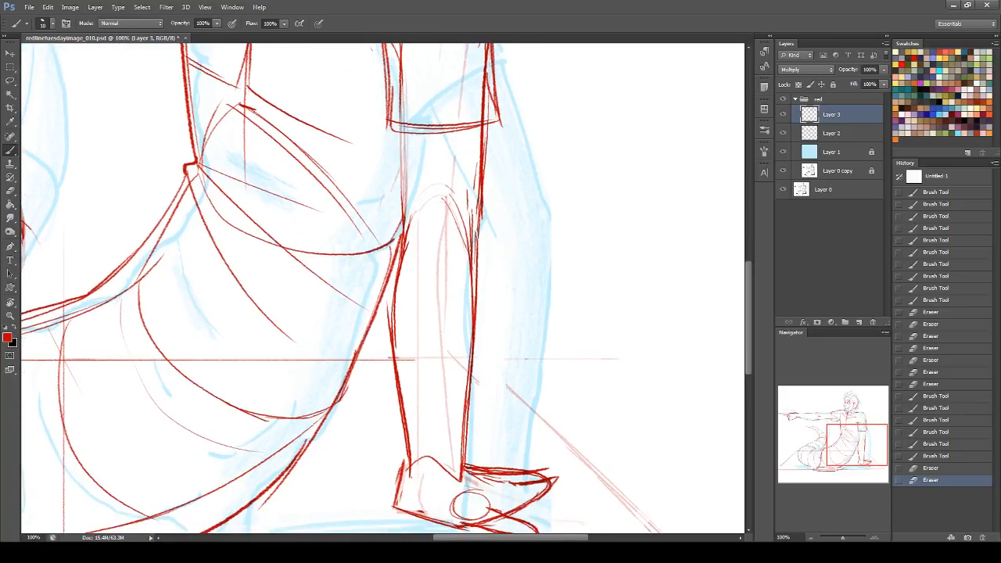
left_click_drag(477, 357, 463, 469)
key("ctrl+z")
left_click_drag(475, 362, 463, 468)
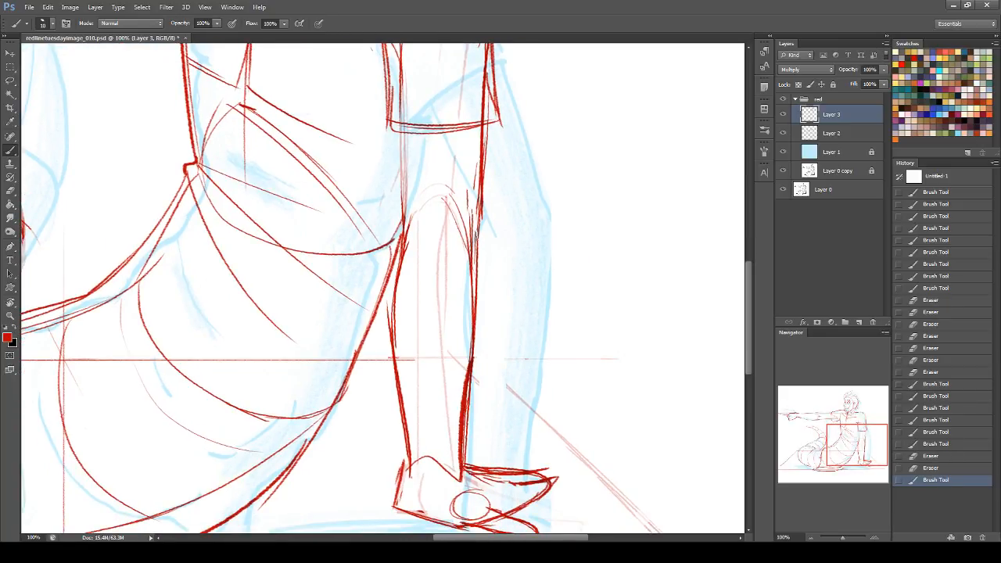
left_click_drag(865, 422, 864, 432)
left_click_drag(405, 393, 507, 415)
key("ctrl+z")
- Set the view to 50% and hide both sketch layers to review the red linework alone
left_click_drag(833, 461, 822, 407)
left_click_drag(791, 537, 771, 539)
type("5")
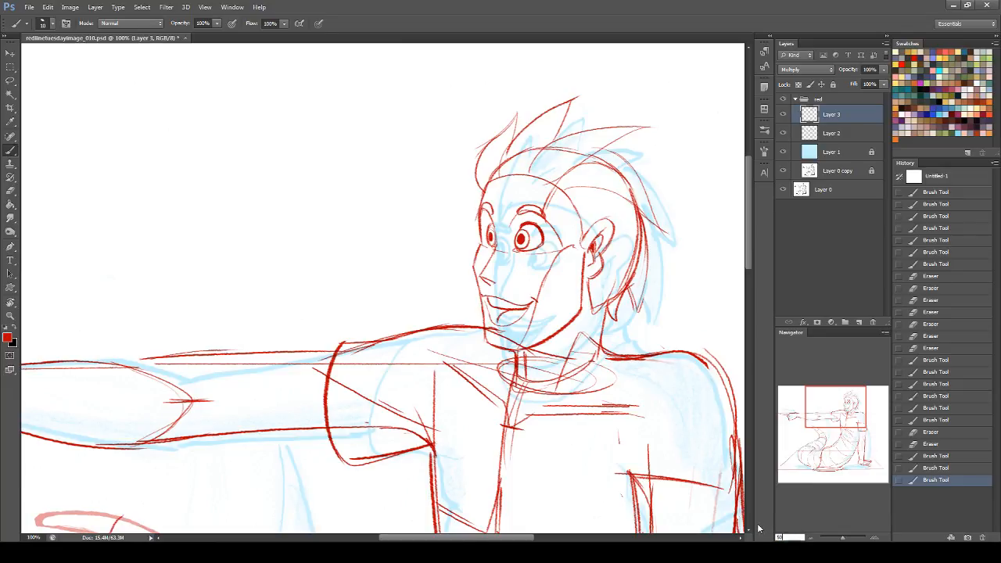
type("0")
key("Return")
left_click_drag(818, 405, 821, 423)
left_click_drag(782, 170, 787, 195)
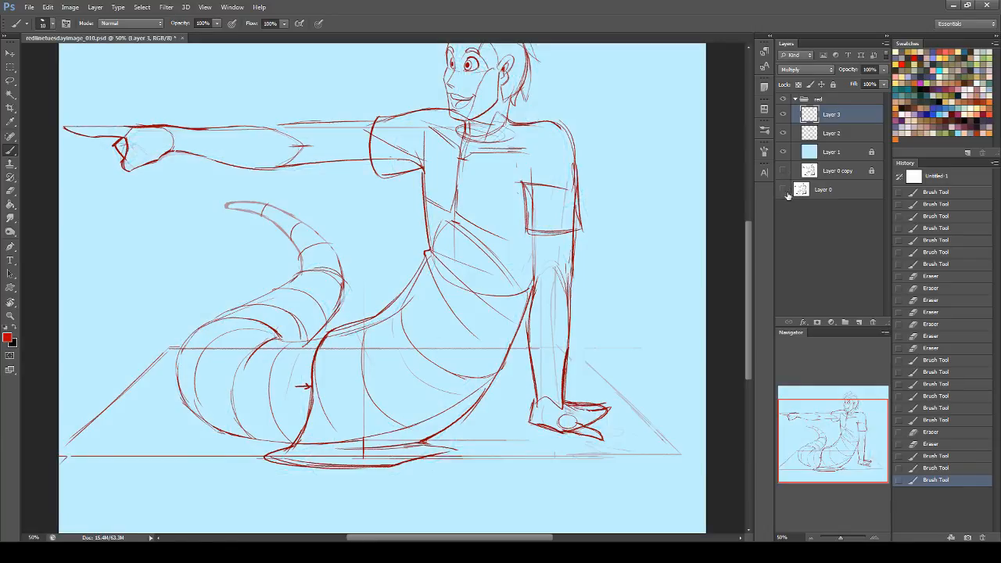
mouse_move(848, 427)
left_mouse_down()
mouse_move(837, 420)
mouse_move(836, 433)
left_mouse_up()
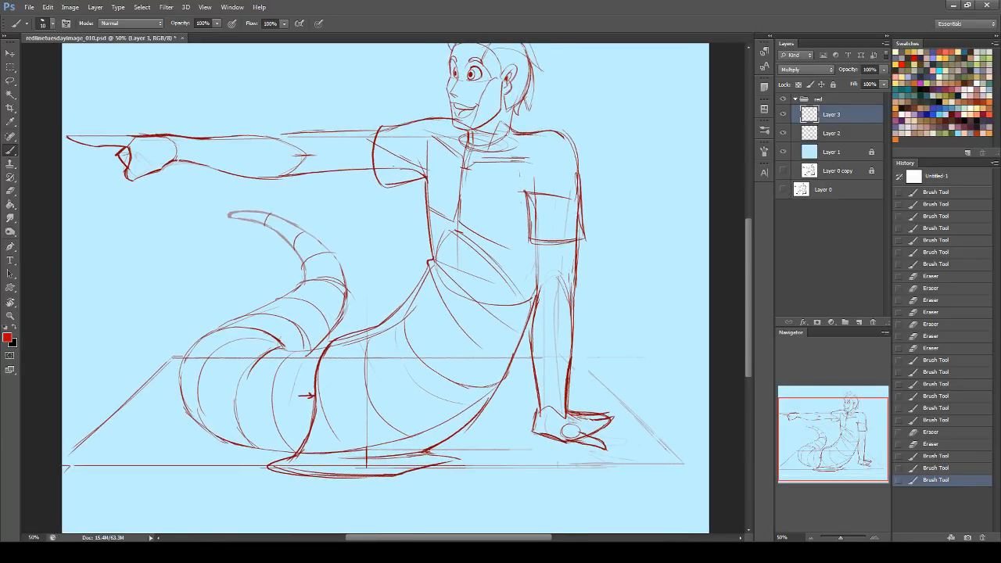
- Lasso the pointing hand and merge the two red line layers into one
left_click(10, 81)
left_click_drag(858, 416, 852, 405)
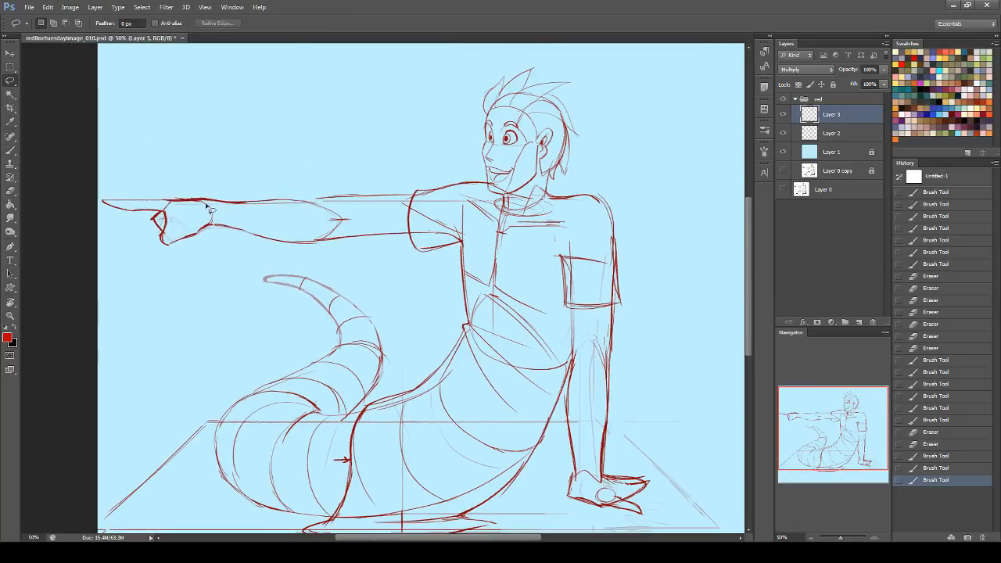
mouse_move(205, 203)
left_mouse_down()
mouse_move(213, 233)
mouse_move(93, 223)
mouse_move(182, 178)
mouse_move(202, 198)
left_mouse_up()
key("ctrl+t")
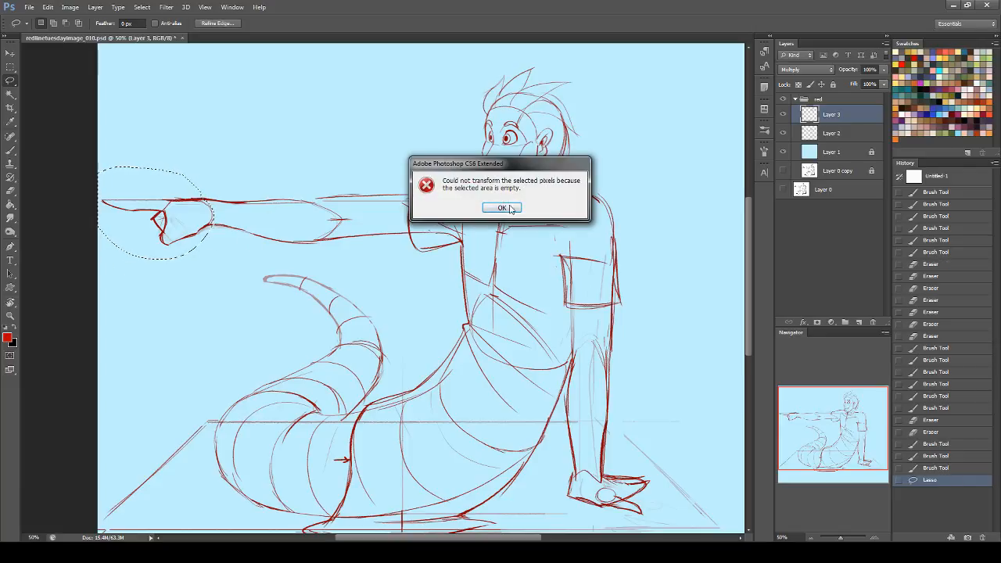
key("Return")
left_click(863, 136, "shift")
key("ctrl+e")
- Scale the pointing hand down slightly, realign it with the wrist, and show the Layer 0 copy sketch again
key("ctrl+t")
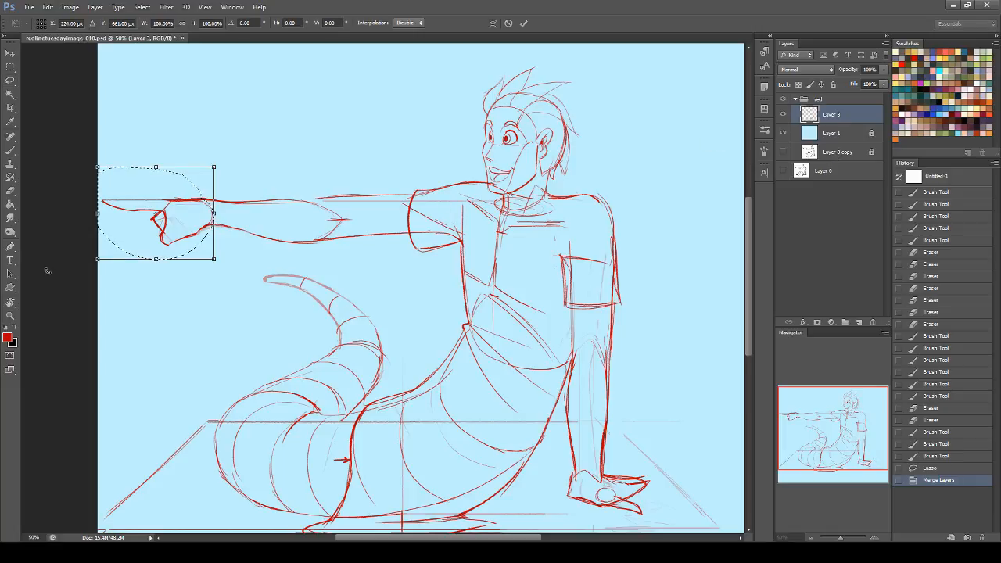
left_click_drag(99, 258, 108, 250)
key("Return")
left_click_drag(203, 200, 206, 204)
key("ctrl+d")
left_click(784, 152)
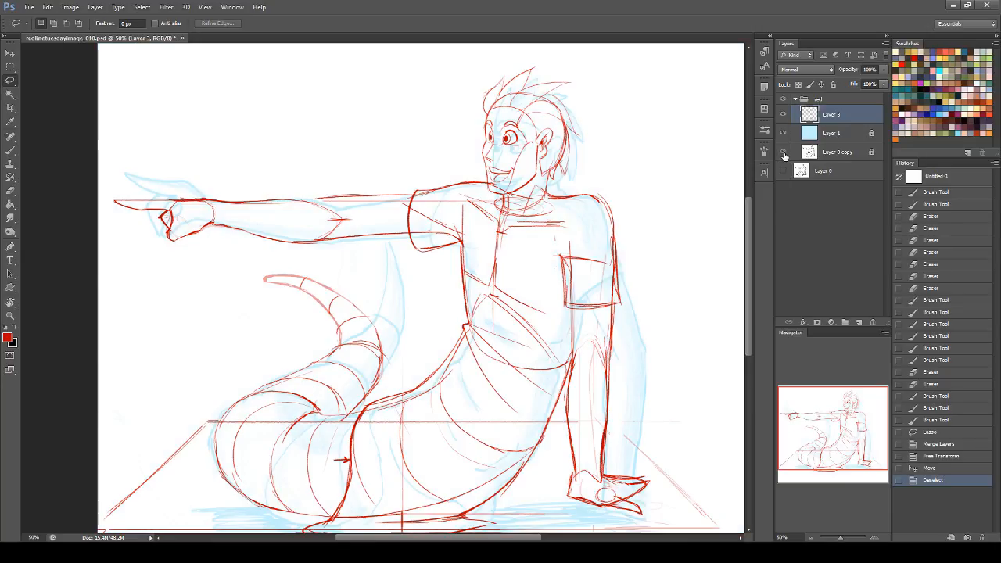
- Select the supporting hand on the floor, transform it slightly smaller and shift it downward
scroll(735, 345, "down", 3)
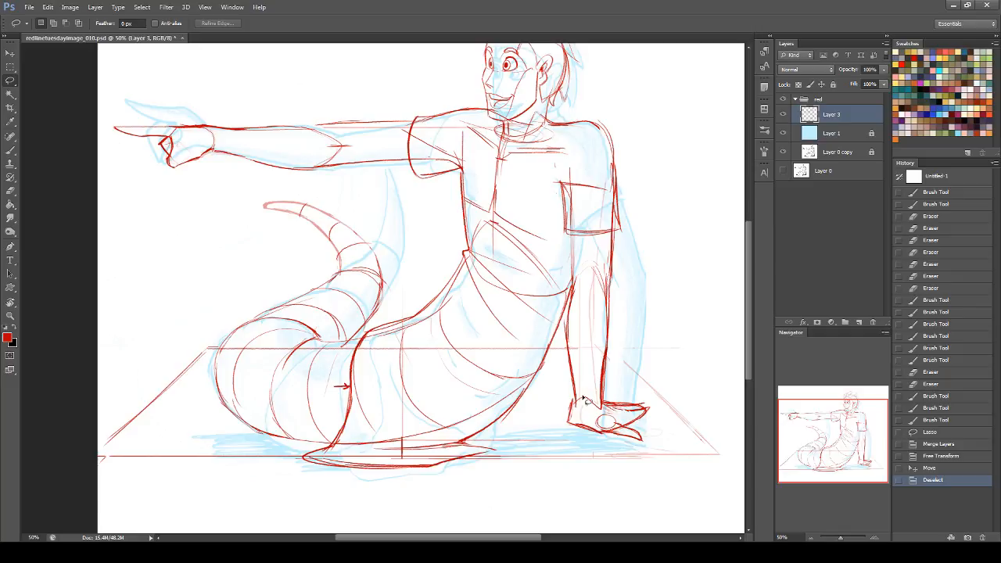
mouse_move(633, 399)
left_mouse_down()
mouse_move(664, 445)
mouse_move(572, 433)
mouse_move(573, 405)
mouse_move(613, 395)
mouse_move(632, 423)
left_mouse_up()
key("ctrl+t")
key("Return")
key("ctrl+d")
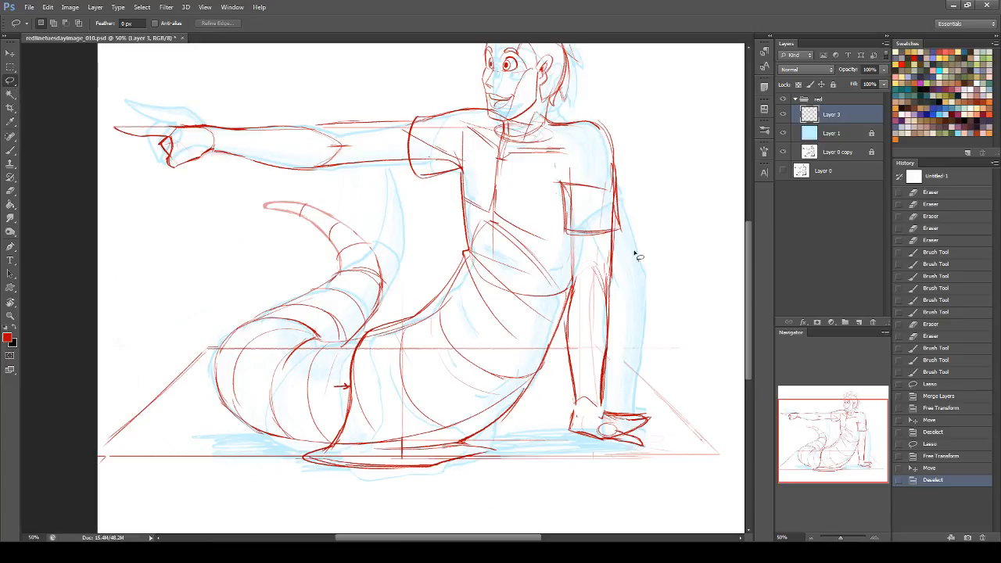
- Select the supporting forearm, transform it to meet the lowered hand, and save the file
mouse_move(575, 295)
left_mouse_down()
mouse_move(608, 316)
mouse_move(610, 398)
left_mouse_up()
left_click_drag(562, 337, 575, 298)
key("ctrl+t")
left_click_drag(586, 412, 562, 420)
left_click_drag(585, 266, 588, 259)
key("Return")
key("ctrl+d")
key("ctrl+s")
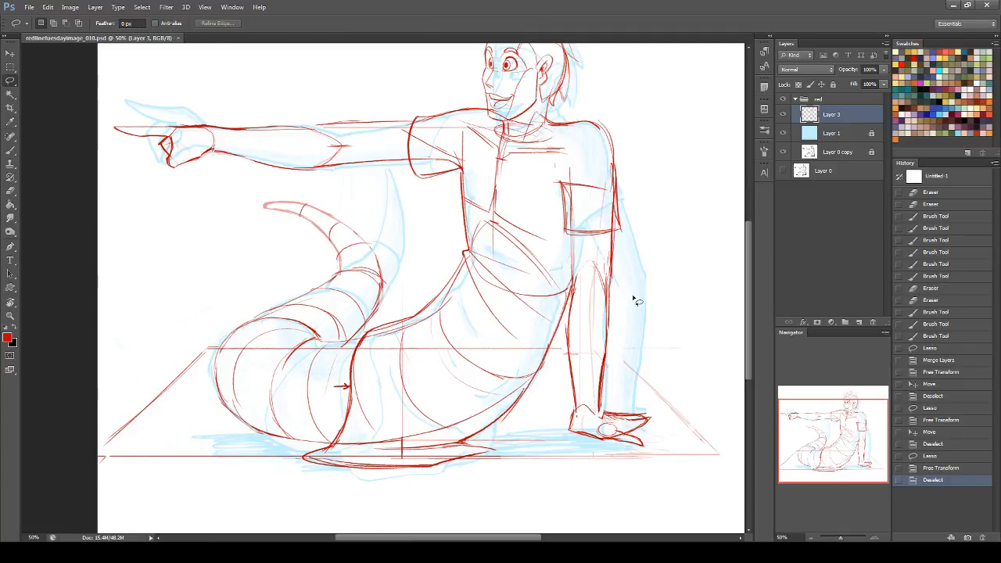
- Handwrite the title "WORMY JOE" in red above the outstretched arm
left_click_drag(850, 426, 825, 424)
left_click(11, 150)
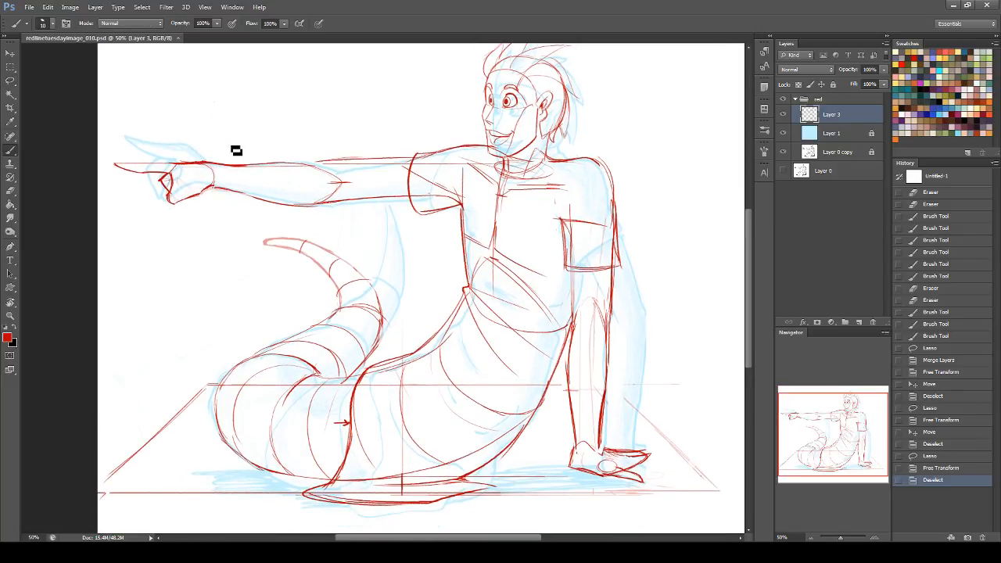
left_click_drag(215, 101, 225, 76)
mouse_move(257, 107)
left_mouse_down()
mouse_move(285, 102)
mouse_move(300, 133)
mouse_move(349, 100)
left_mouse_up()
mouse_move(337, 81)
left_mouse_down()
mouse_move(341, 119)
mouse_move(383, 100)
mouse_move(341, 146)
left_mouse_up()
left_click_drag(385, 115, 406, 125)
left_click_drag(408, 110, 424, 107)
left_click_drag(407, 117, 428, 119)
mouse_move(872, 419)
left_mouse_down()
mouse_move(880, 435)
mouse_move(863, 423)
left_mouse_up()
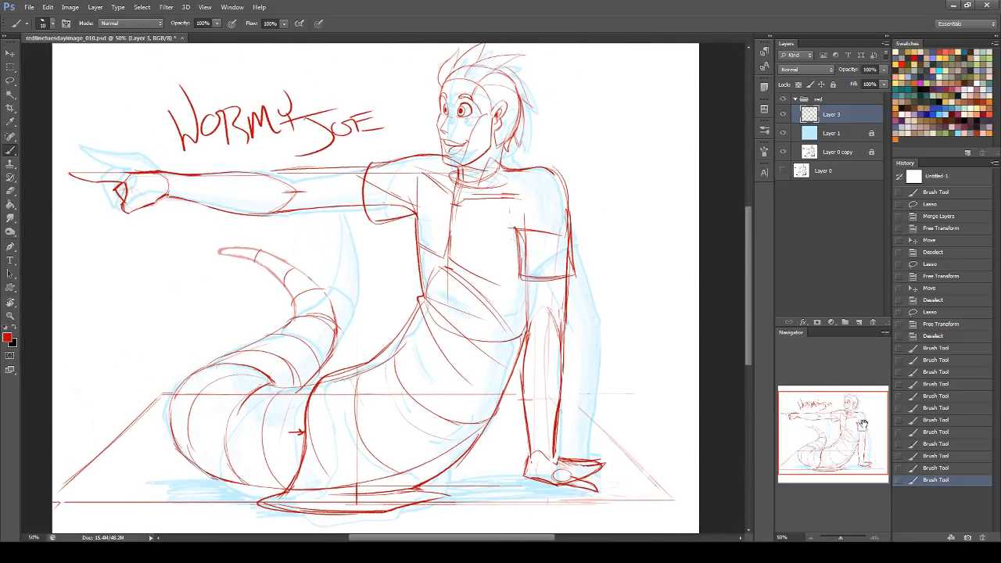